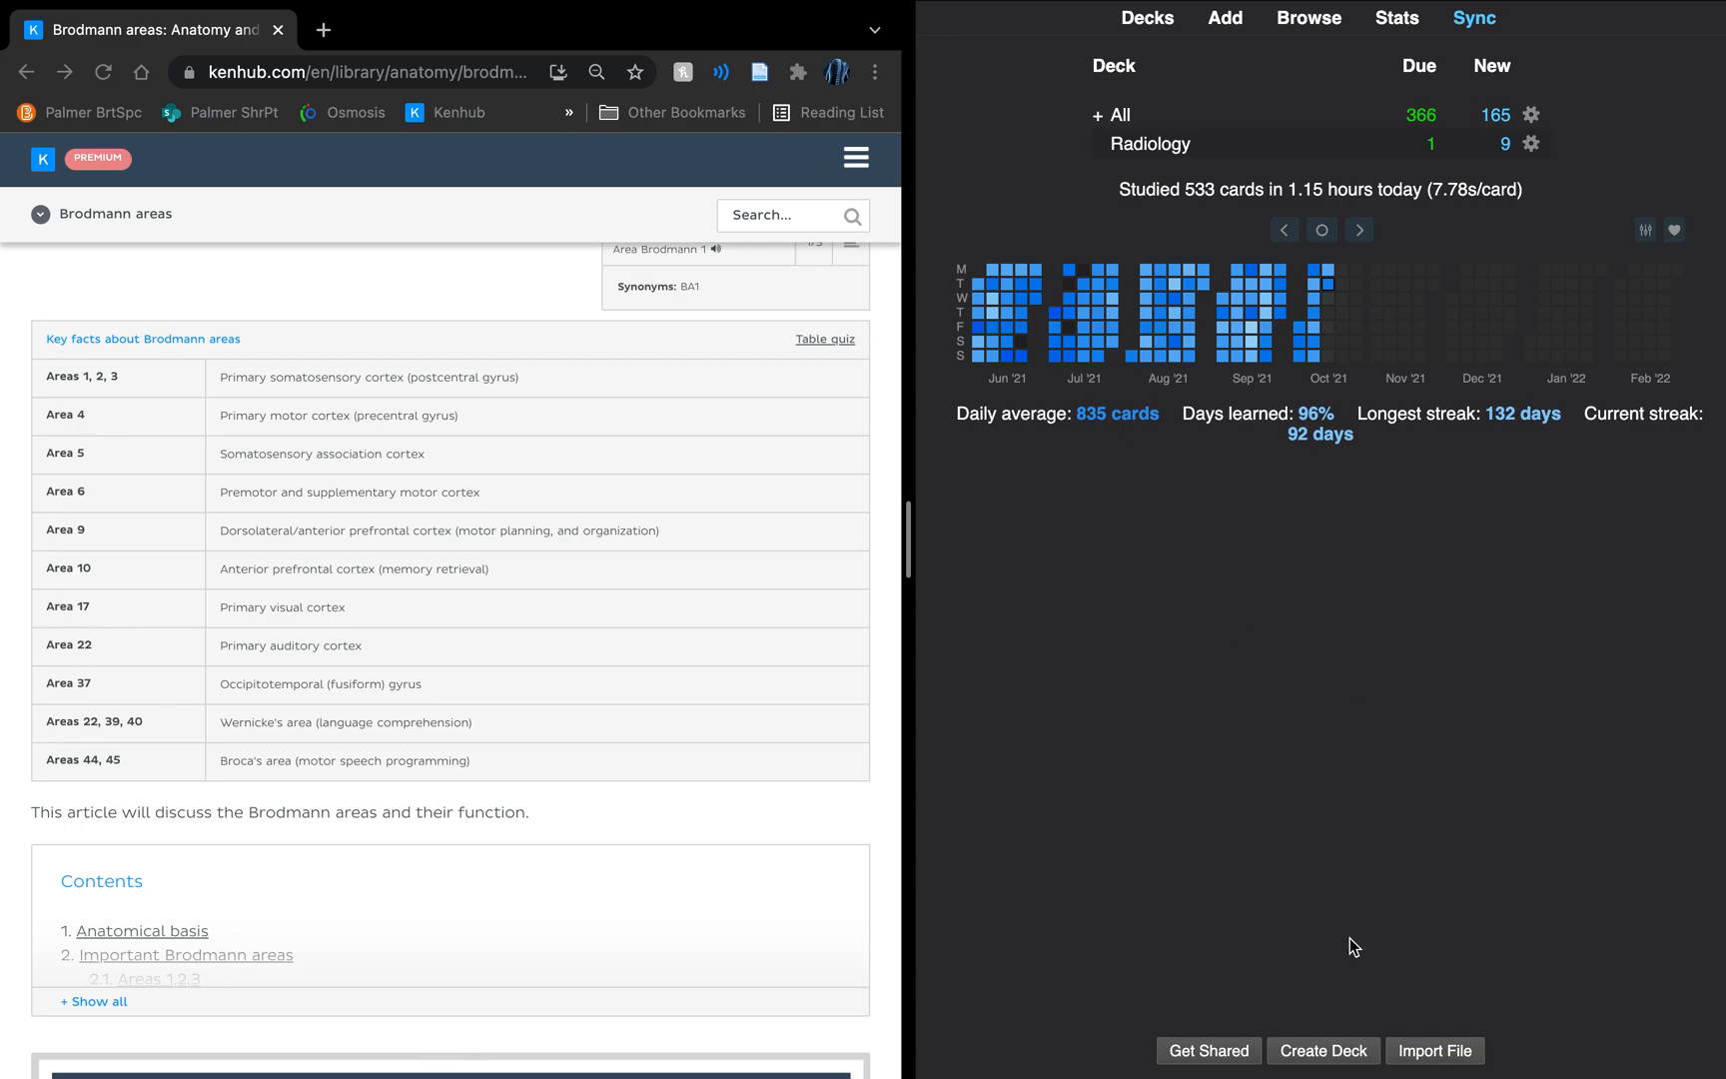
- Create a new deck named "Brodmann Areas"
click(1315, 1054)
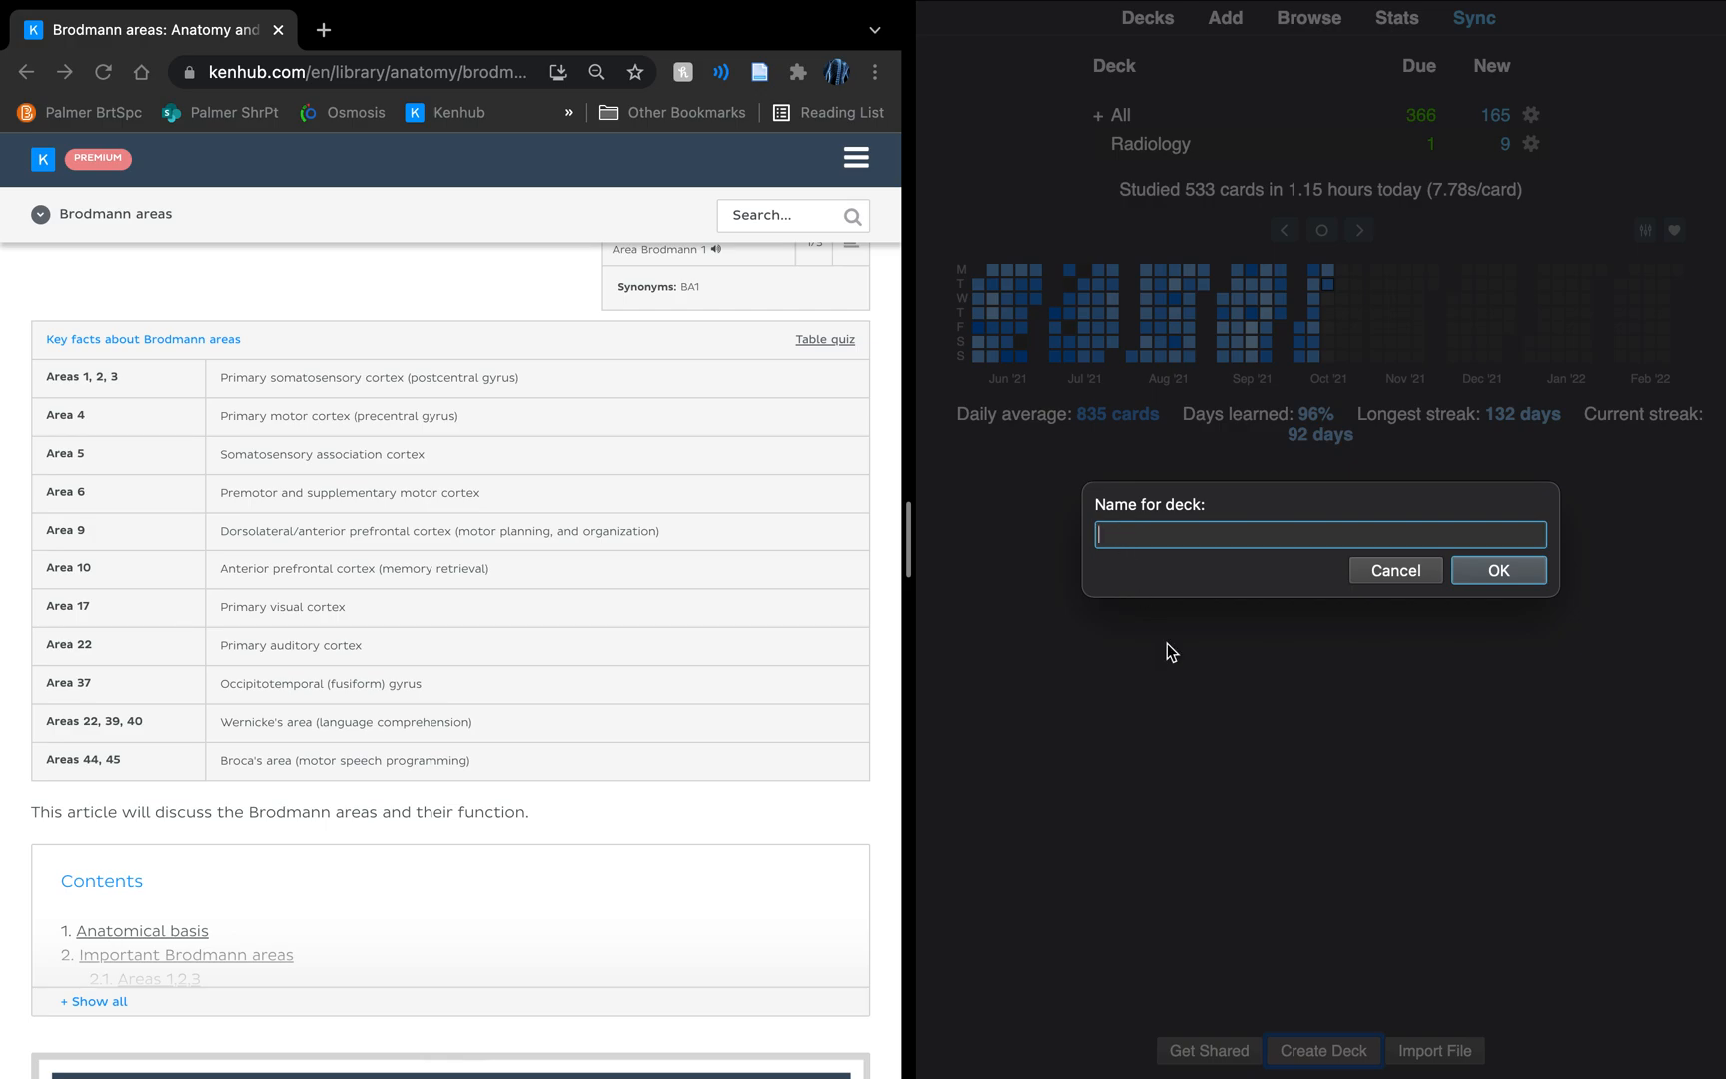
text(Brodmann Areas)
click(1507, 580)
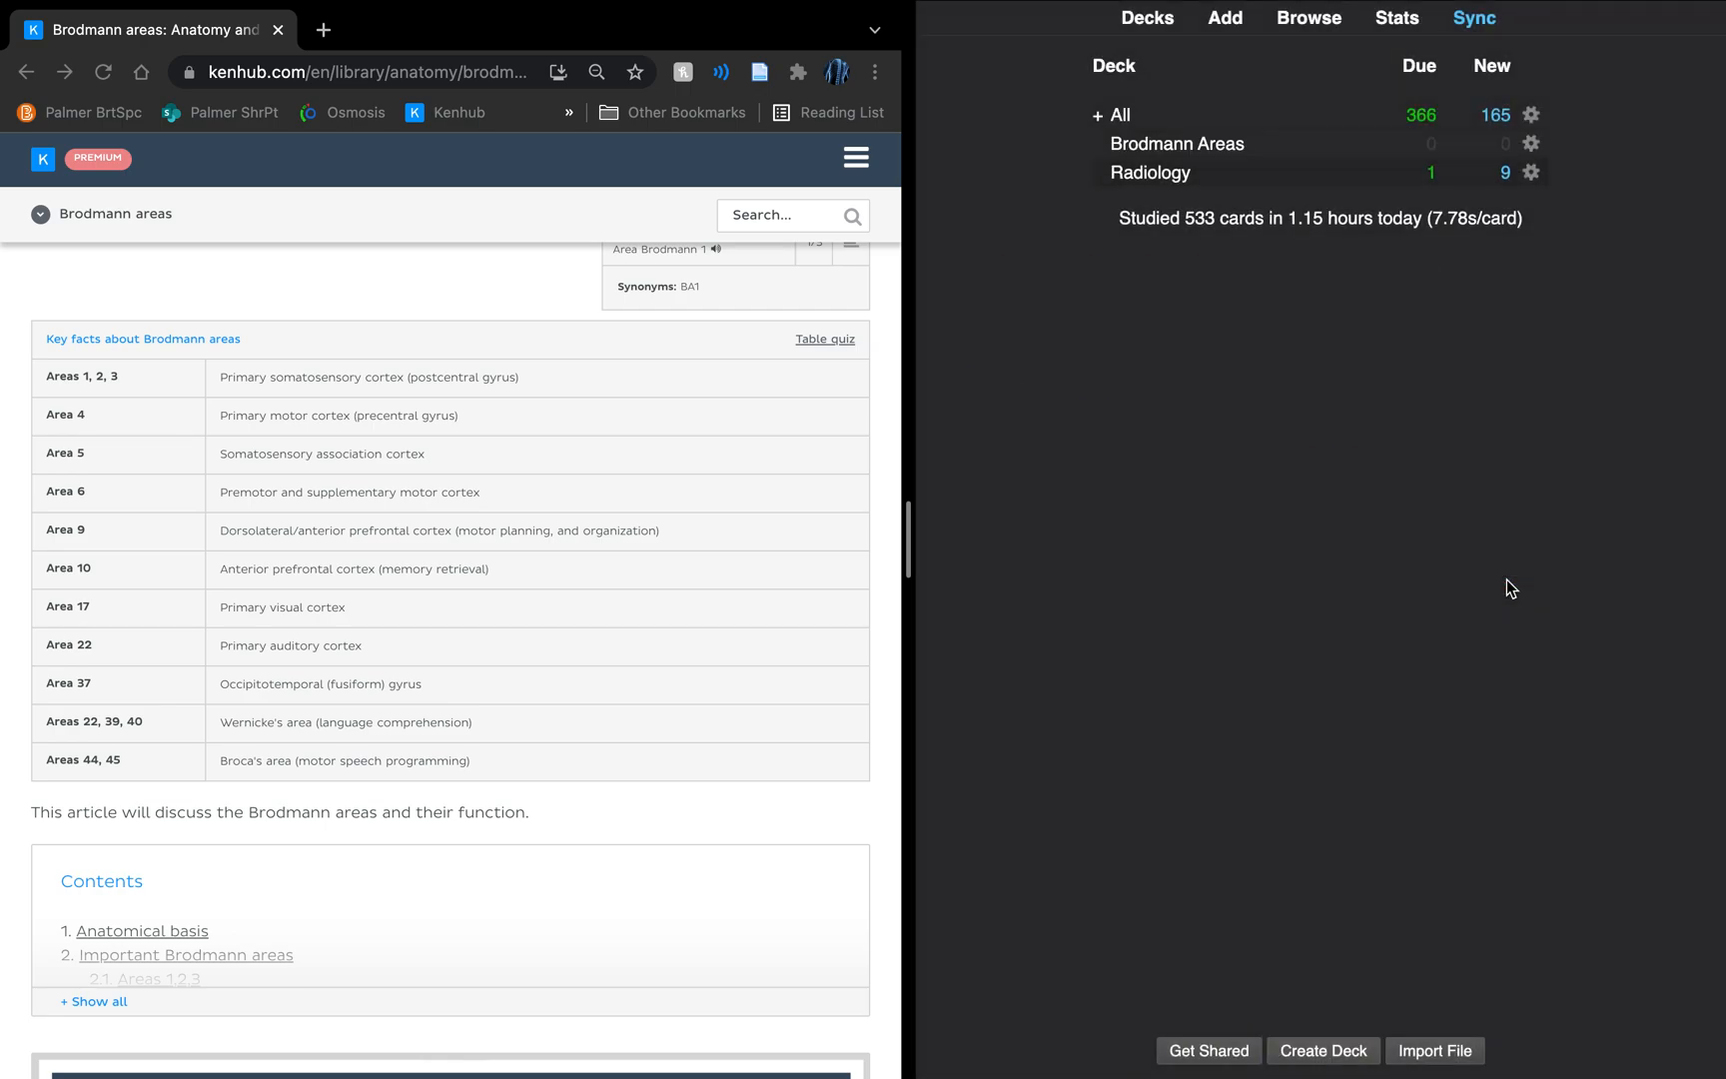
- Add a separate options group named "Brodmann Areas" for the Brodmann Areas deck
click(1531, 145)
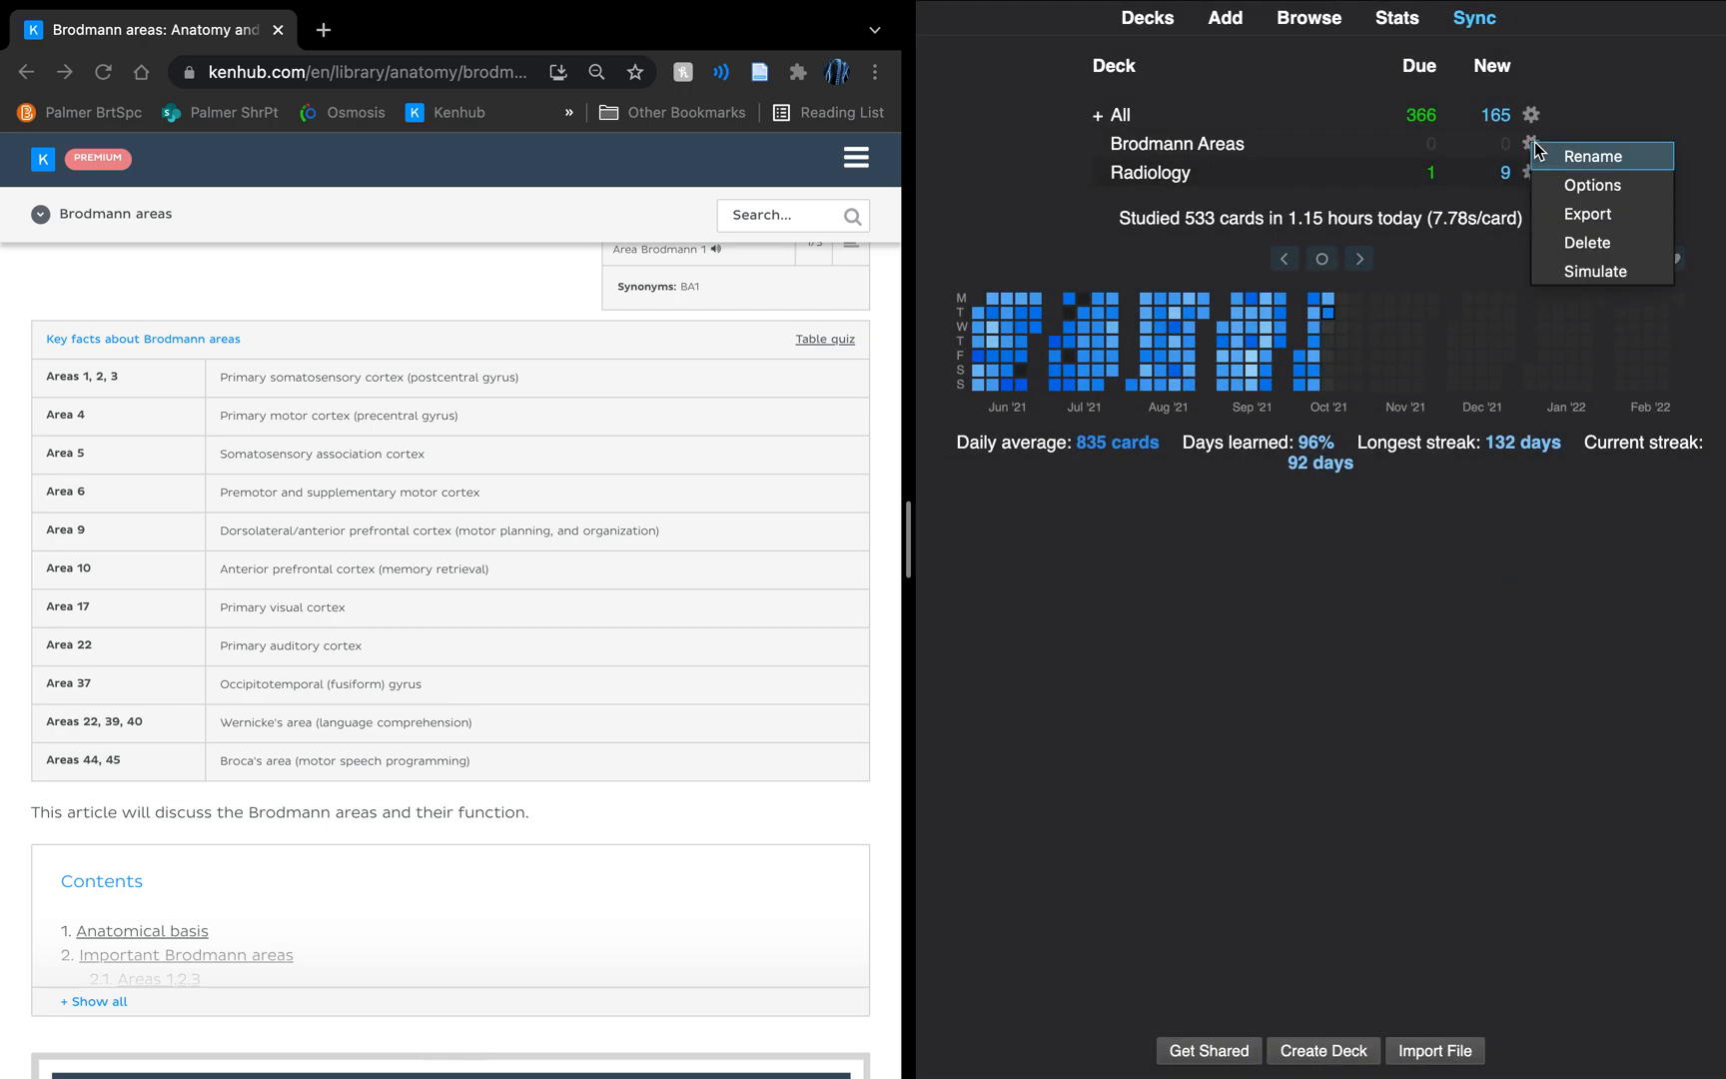
click(1571, 186)
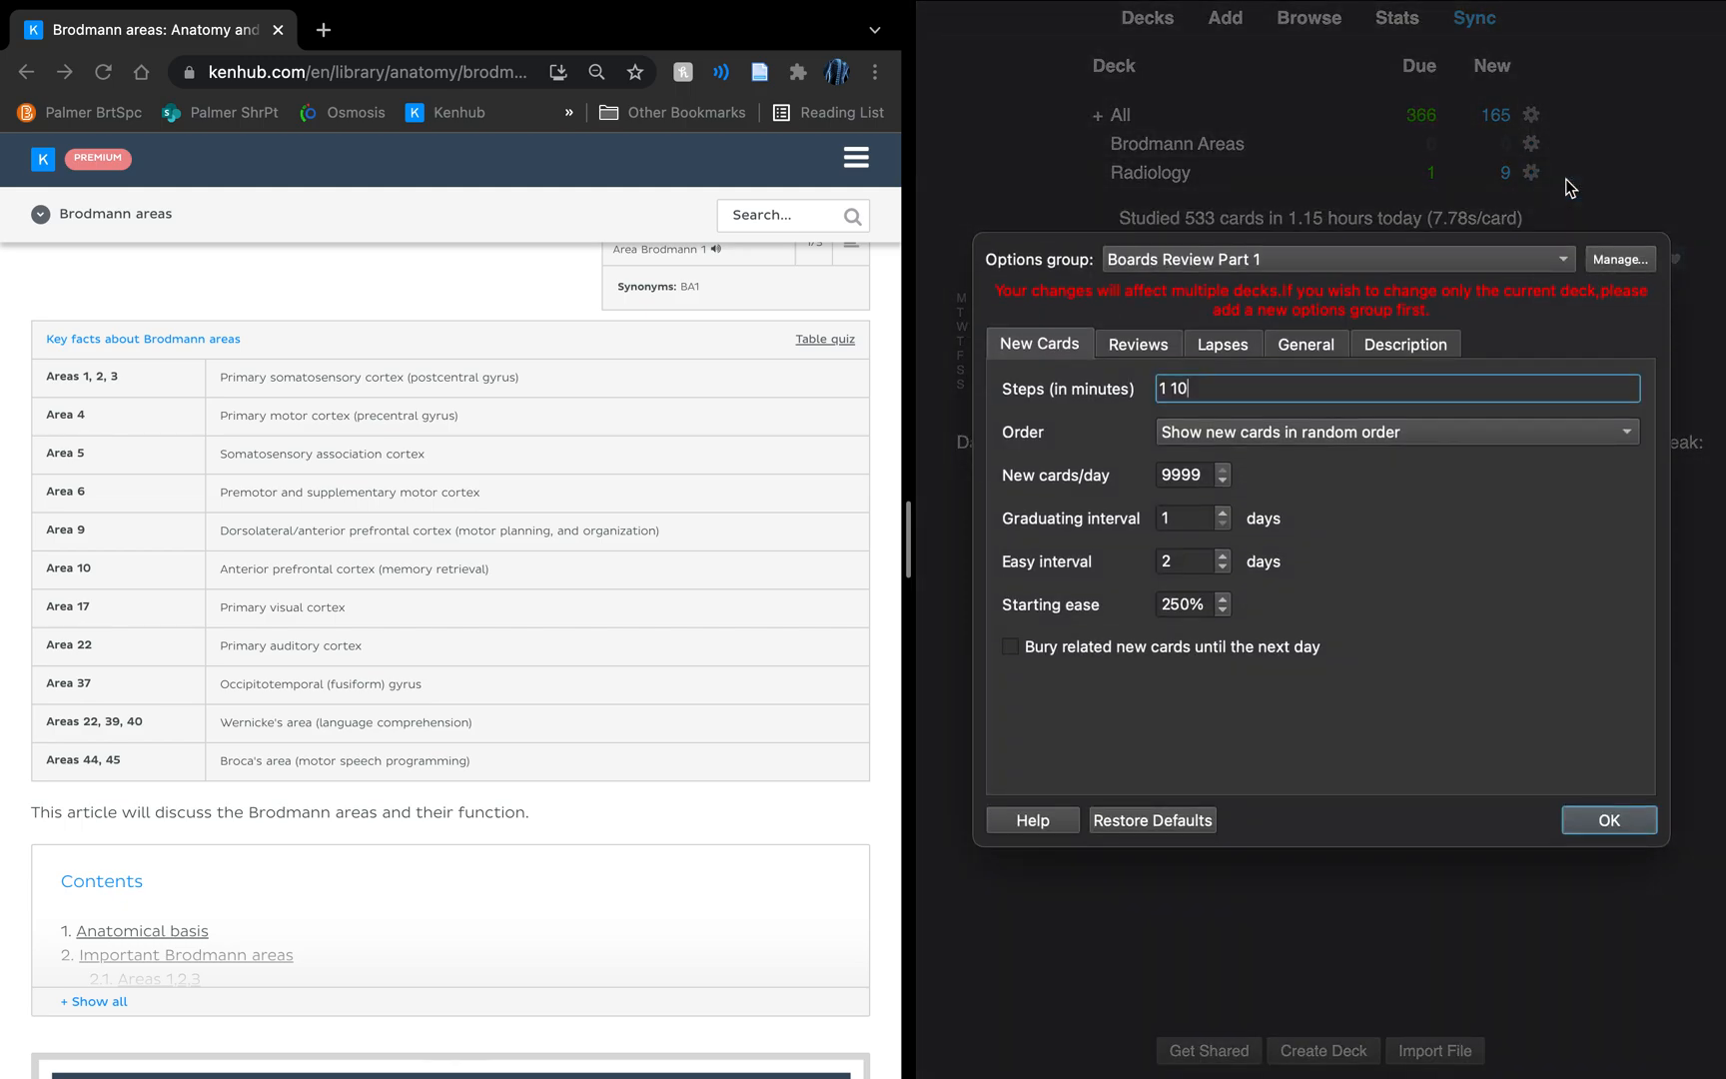
click(1618, 259)
click(1613, 281)
text(Brodmann Areas)
click(1513, 576)
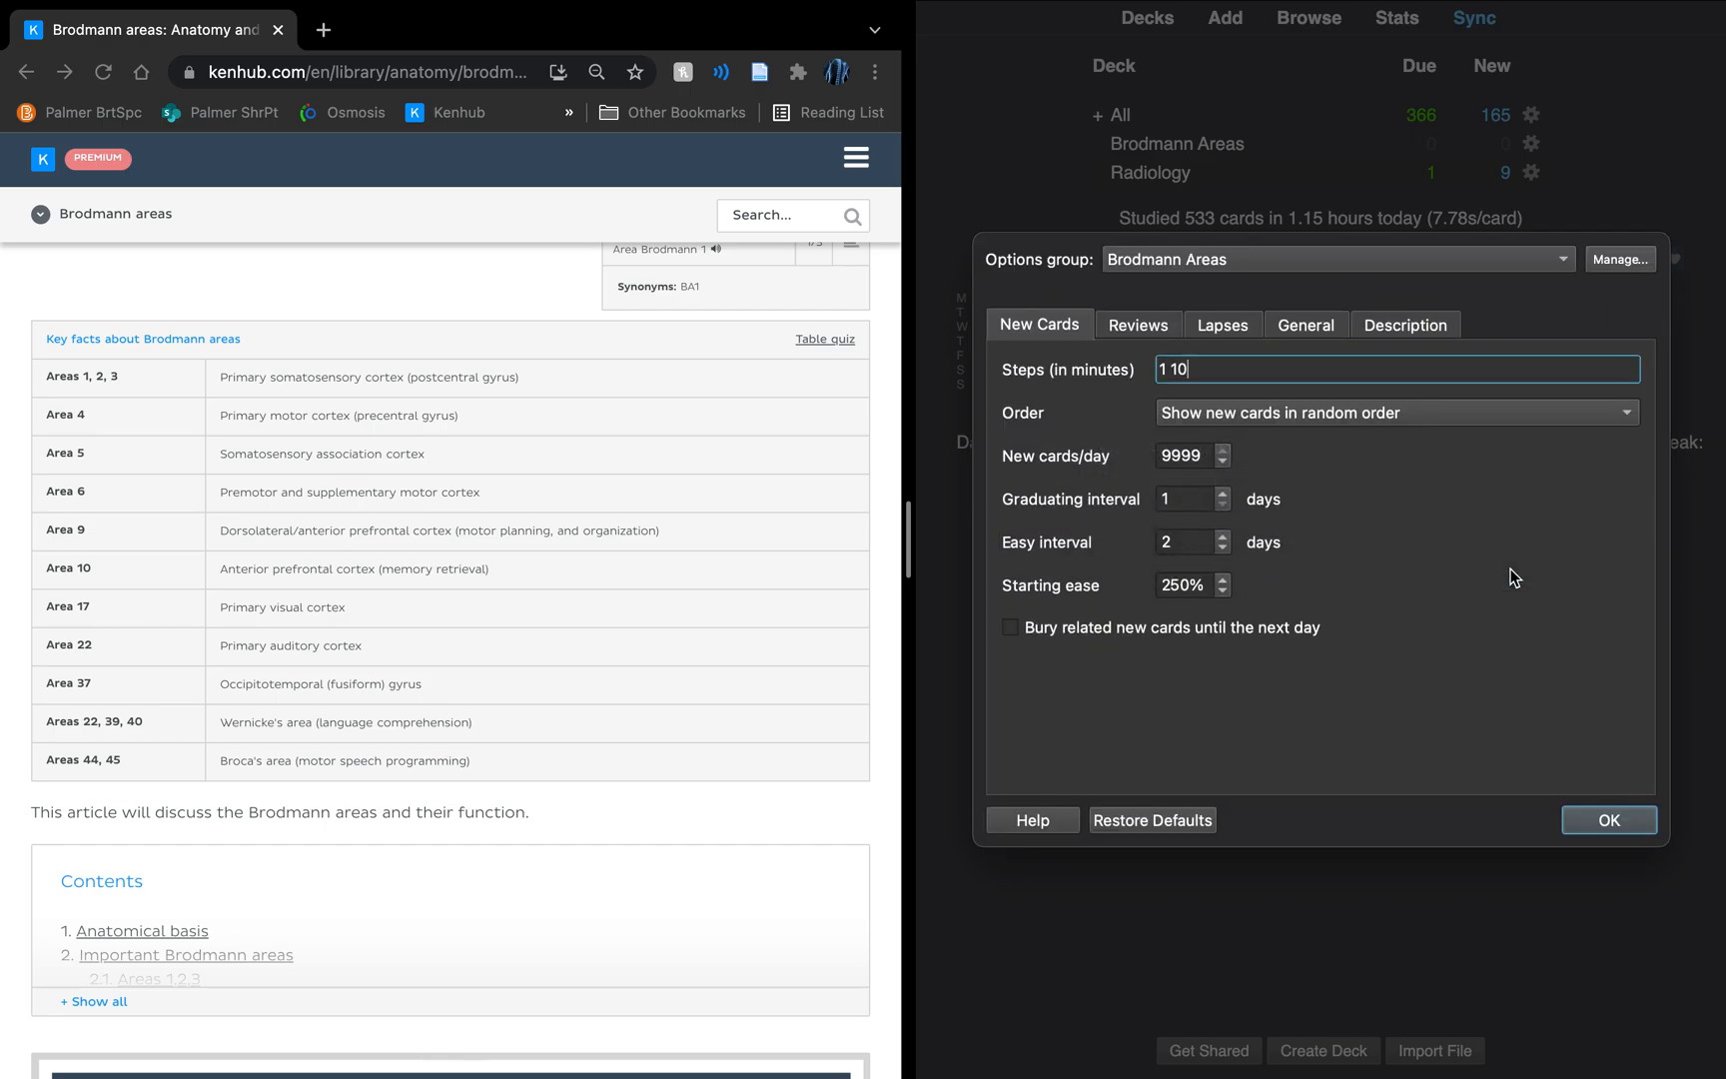
- Set the new cards per day to 10, check the review, lapse, general and description settings, and save the deck options
key(Tab)
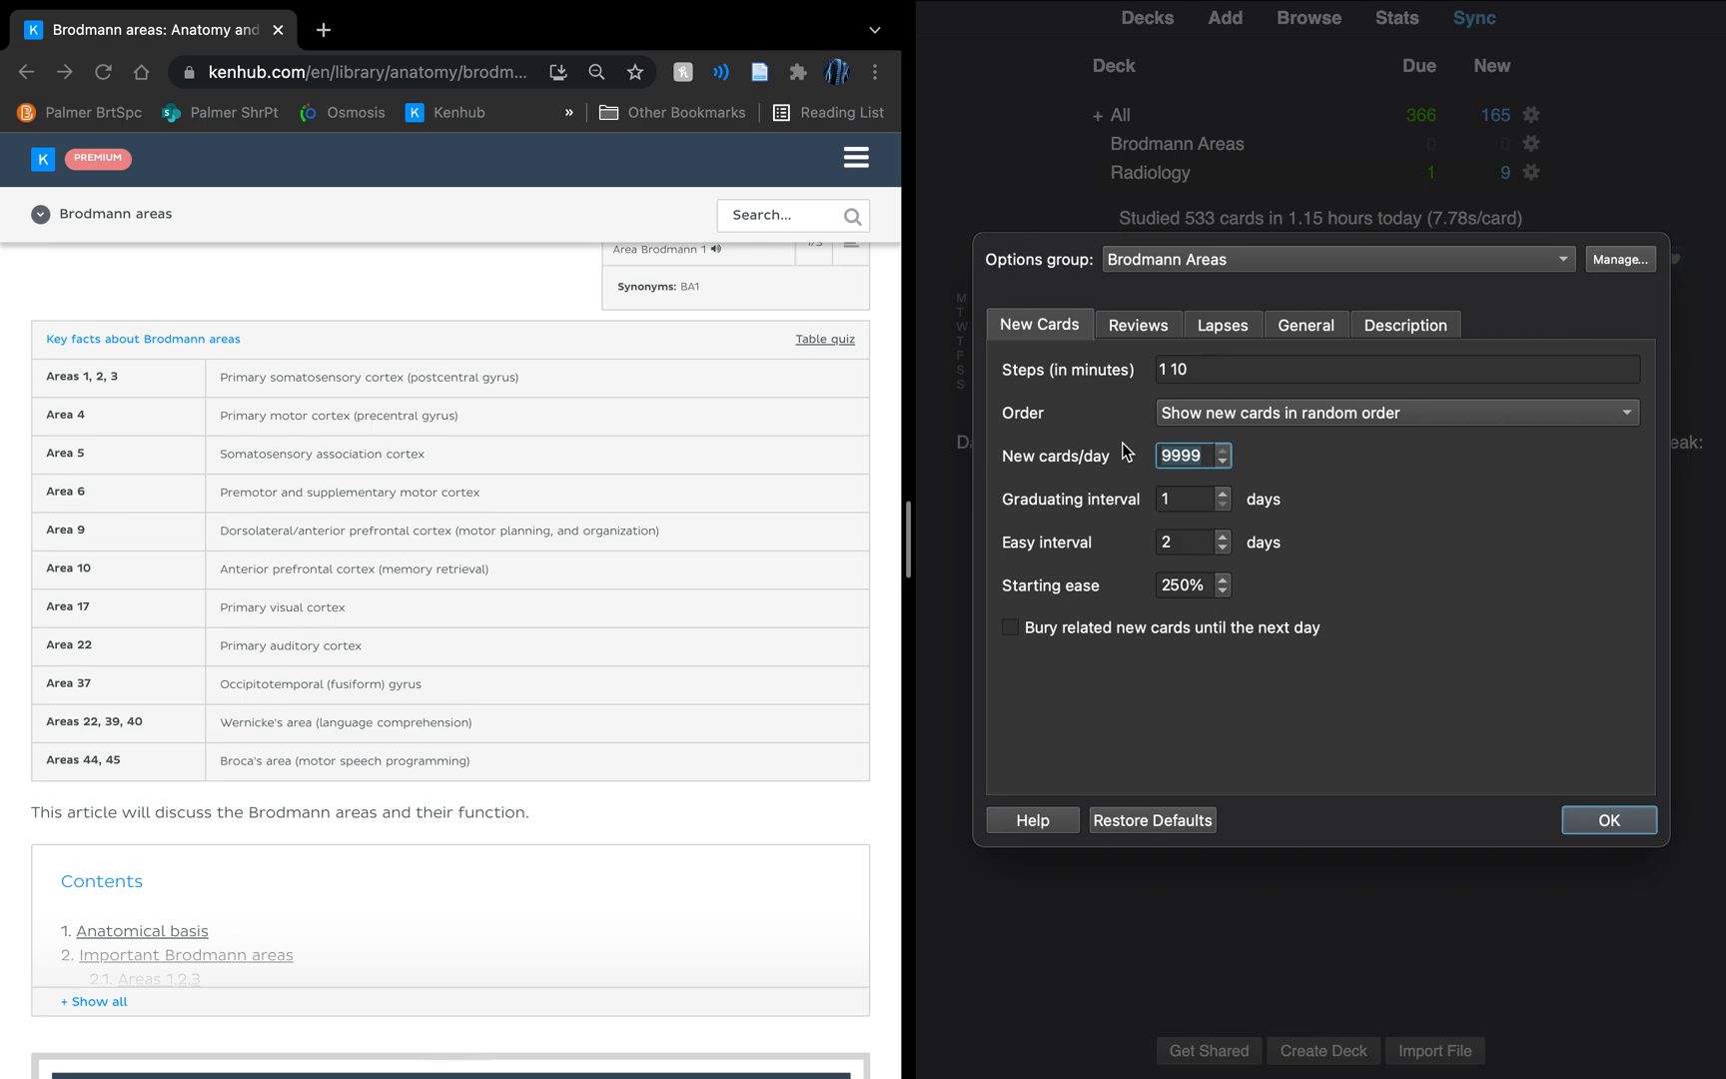
text(10)
click(1140, 327)
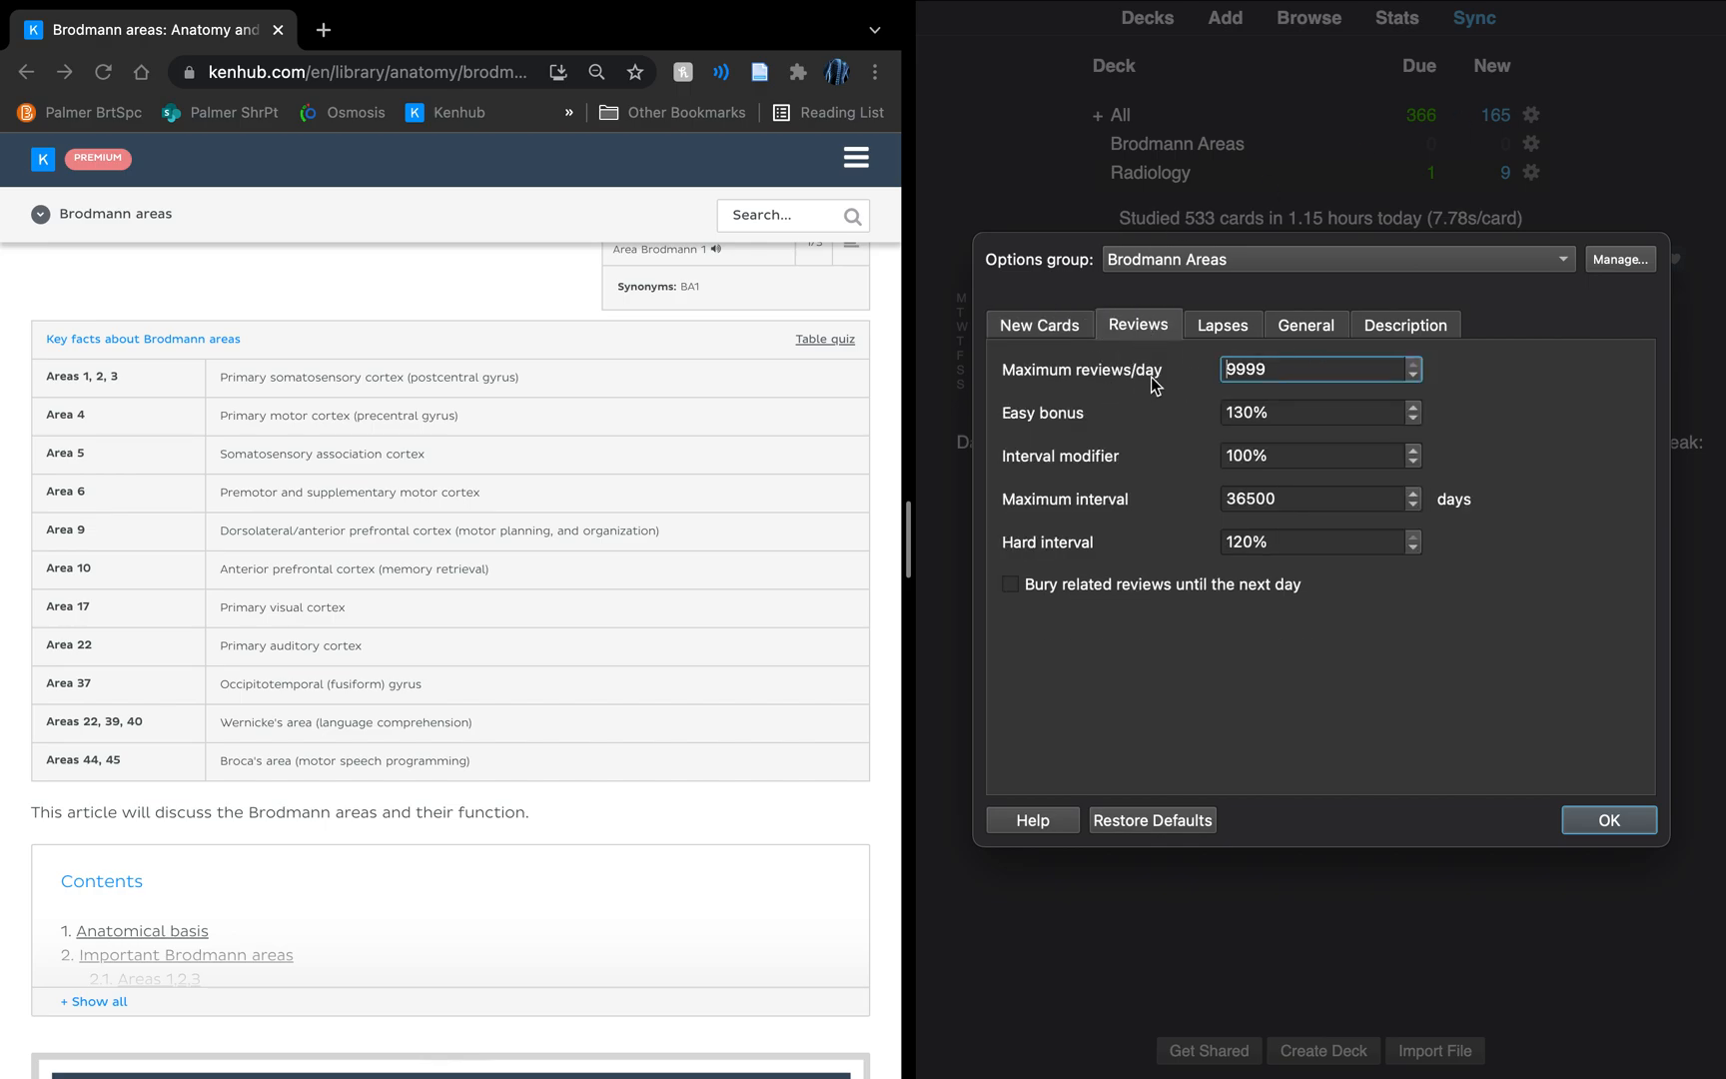
click(1228, 329)
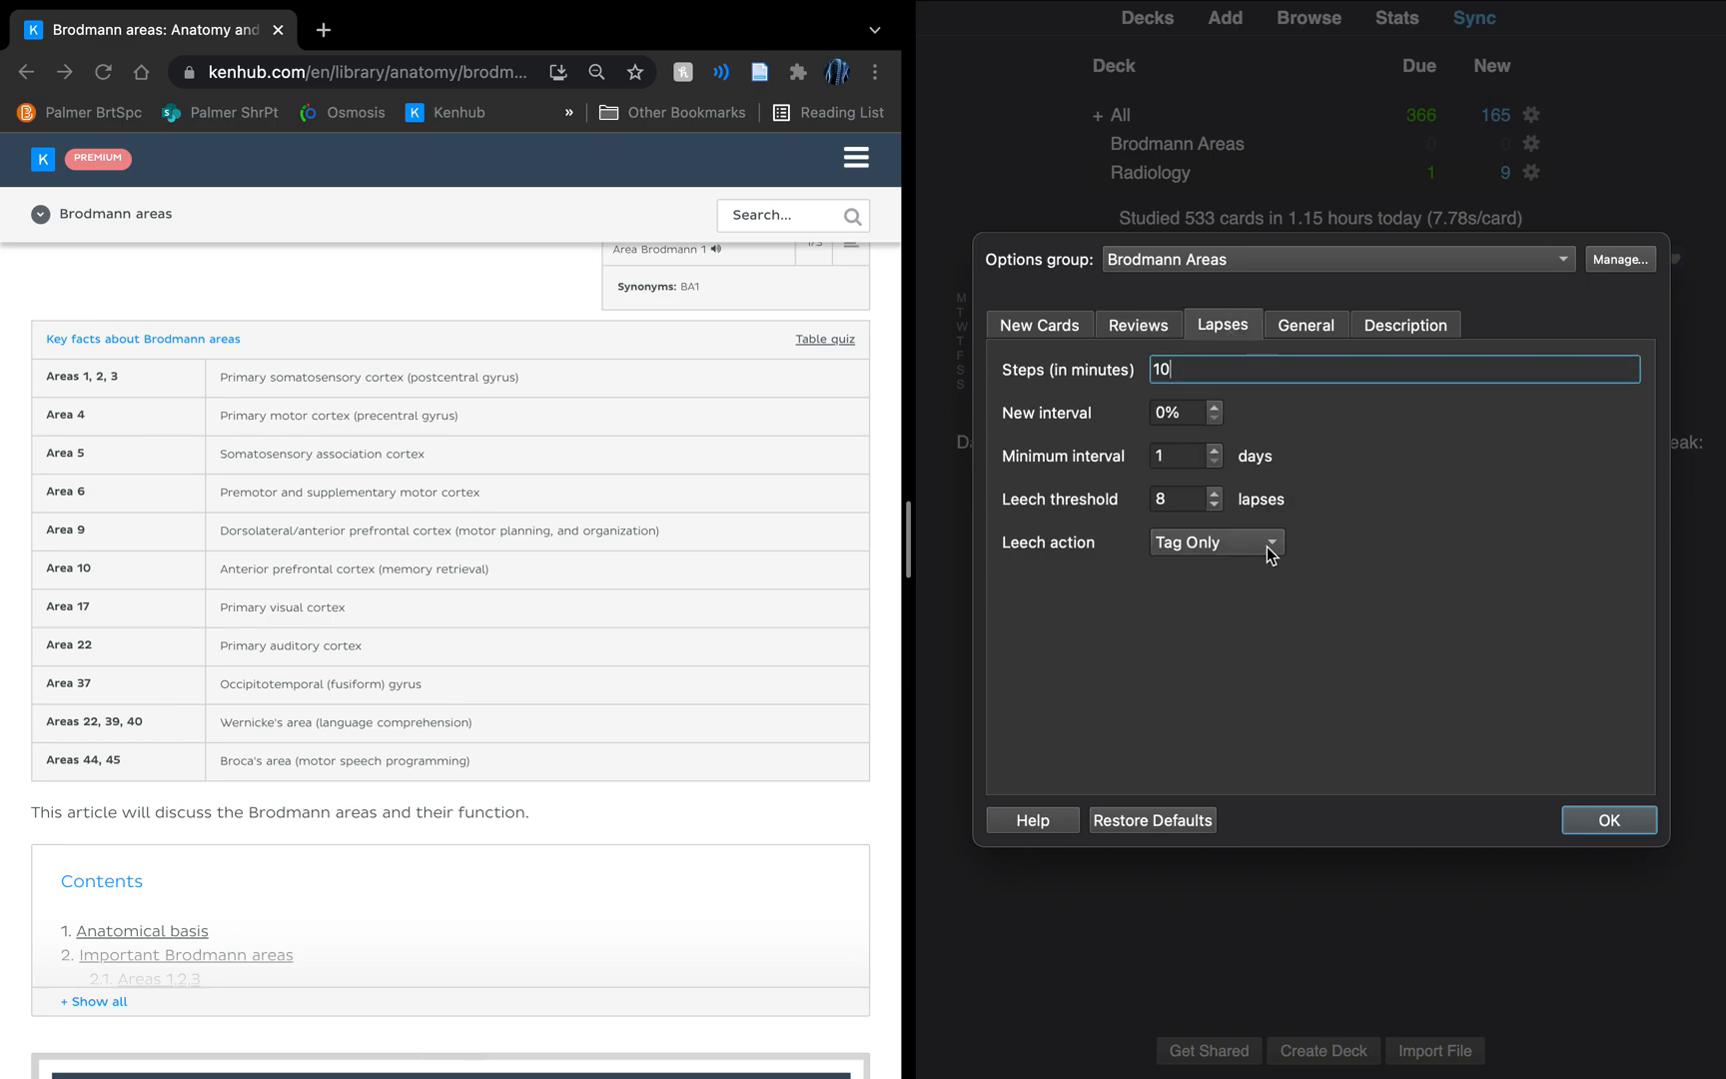
click(1299, 327)
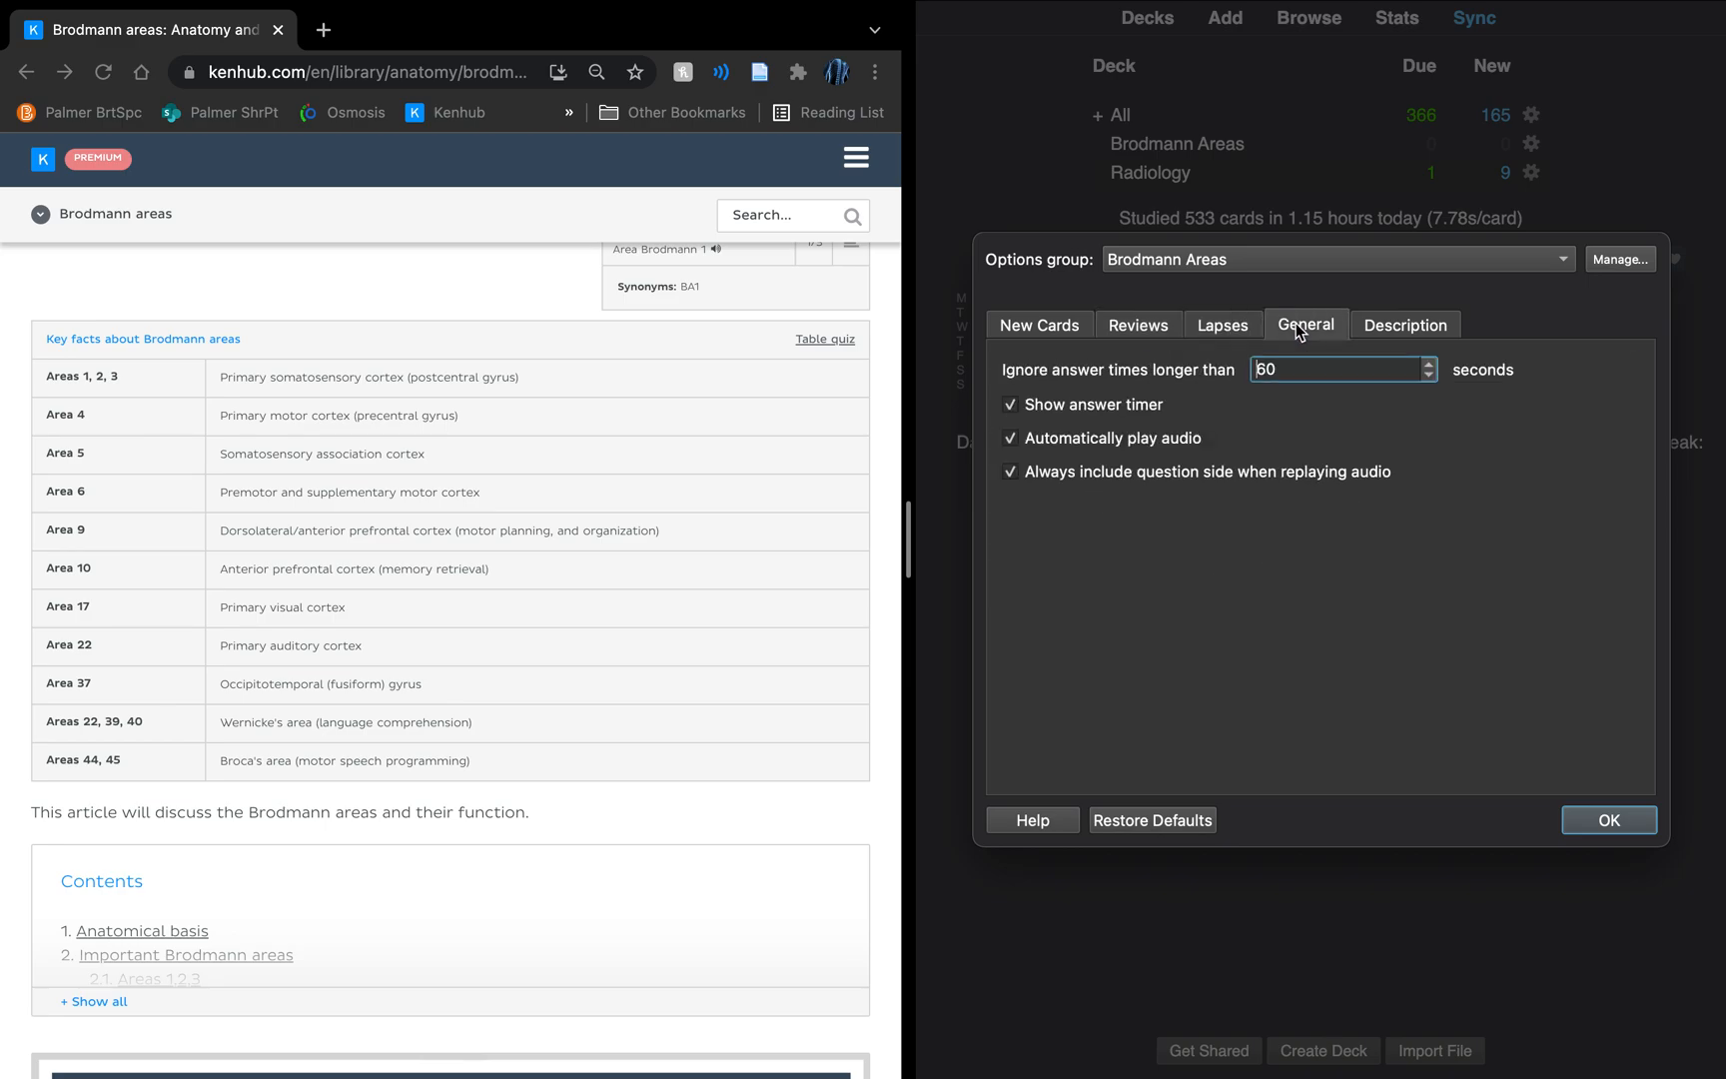
click(1418, 324)
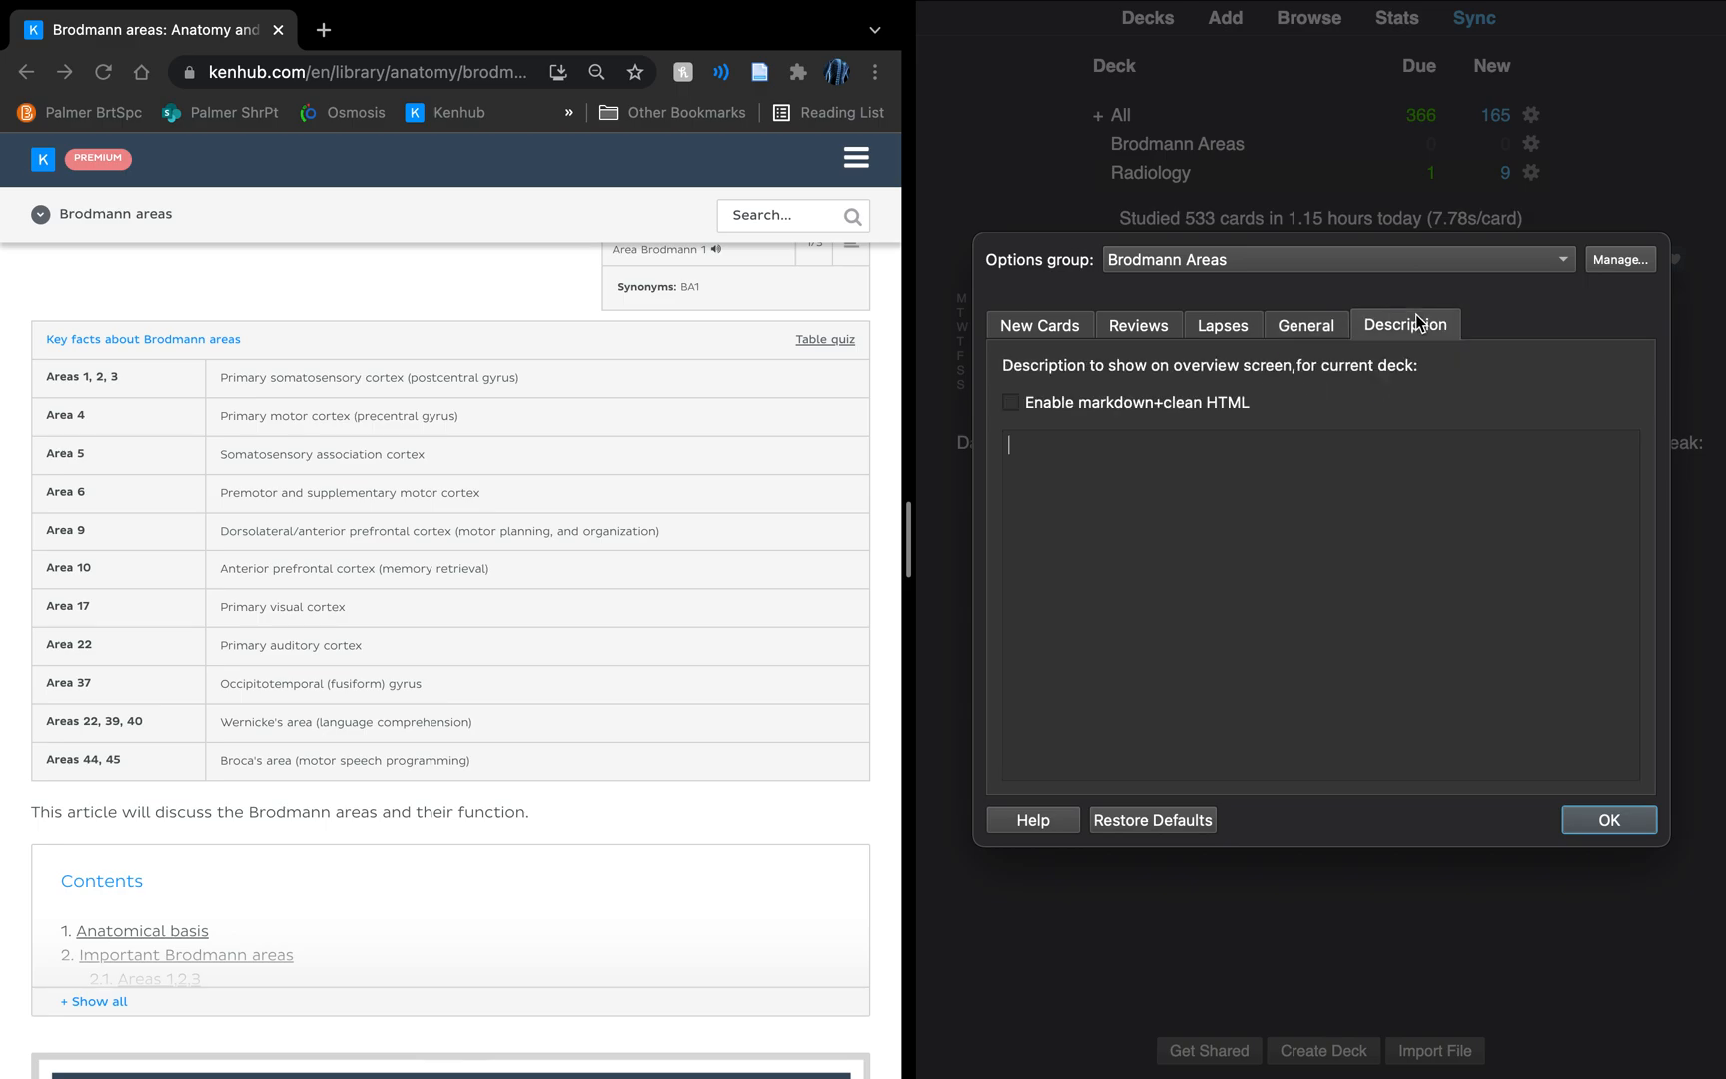
click(1174, 325)
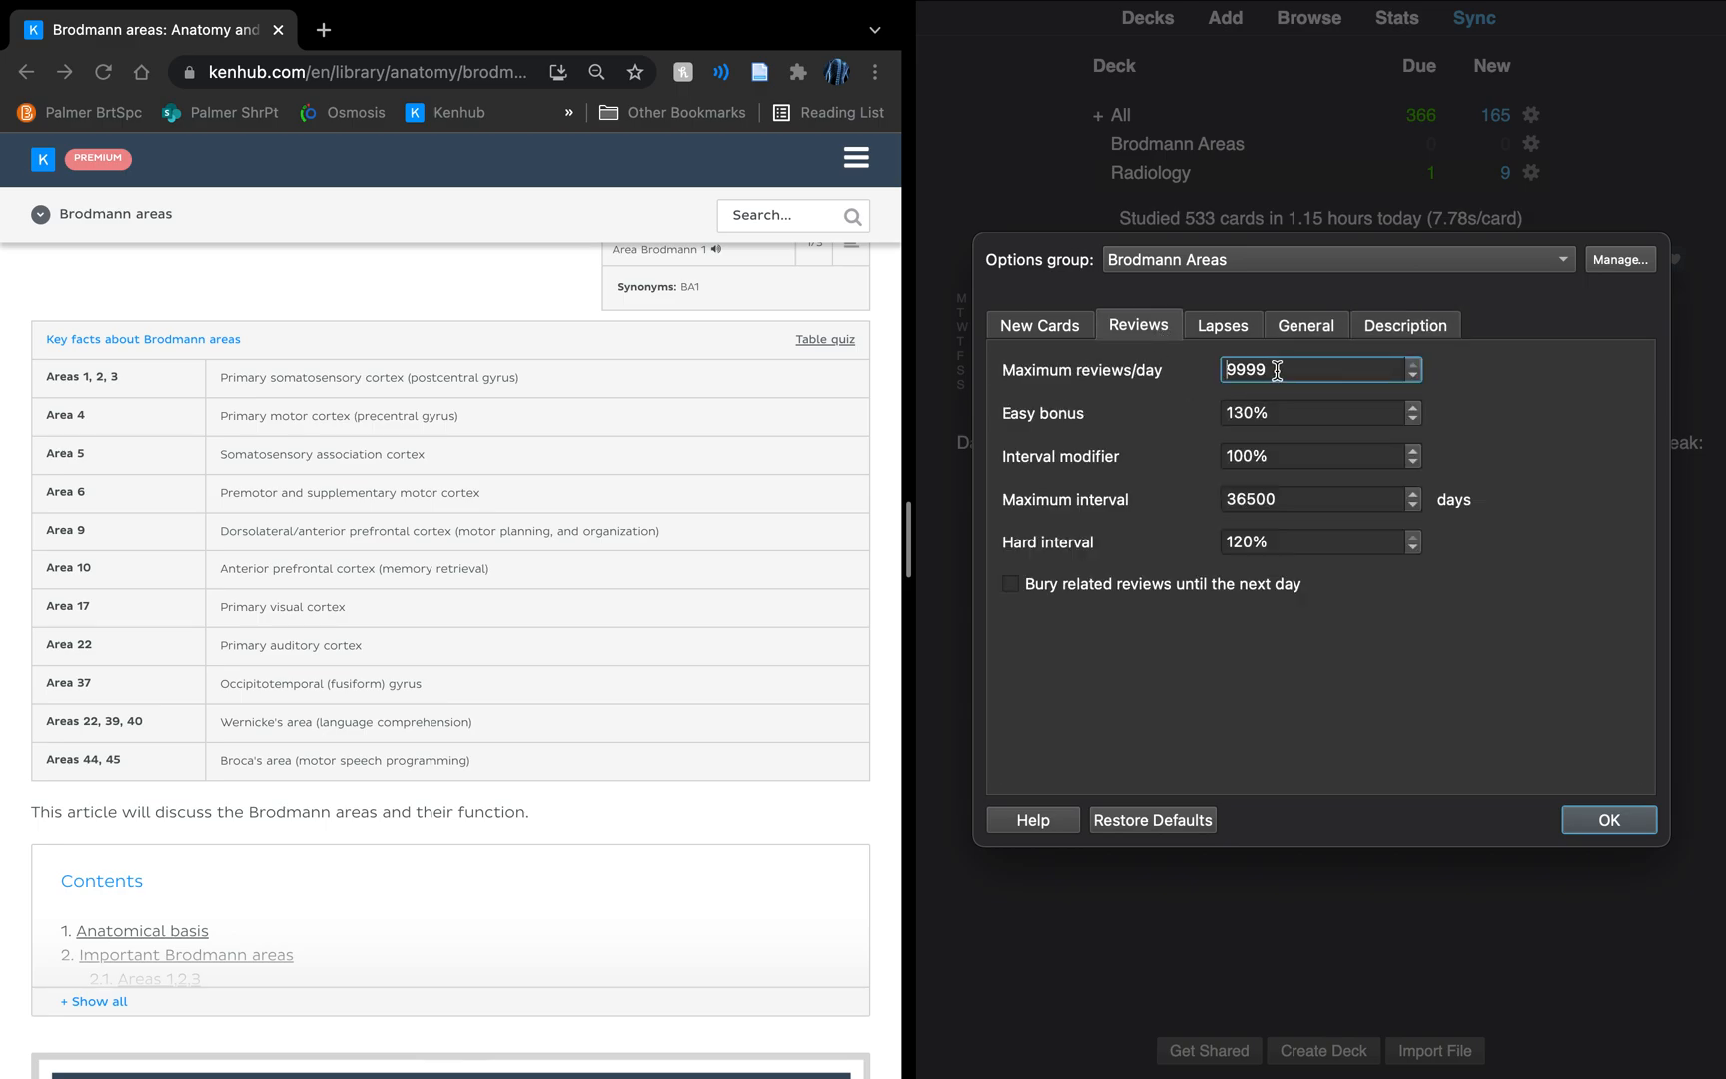
click(1591, 821)
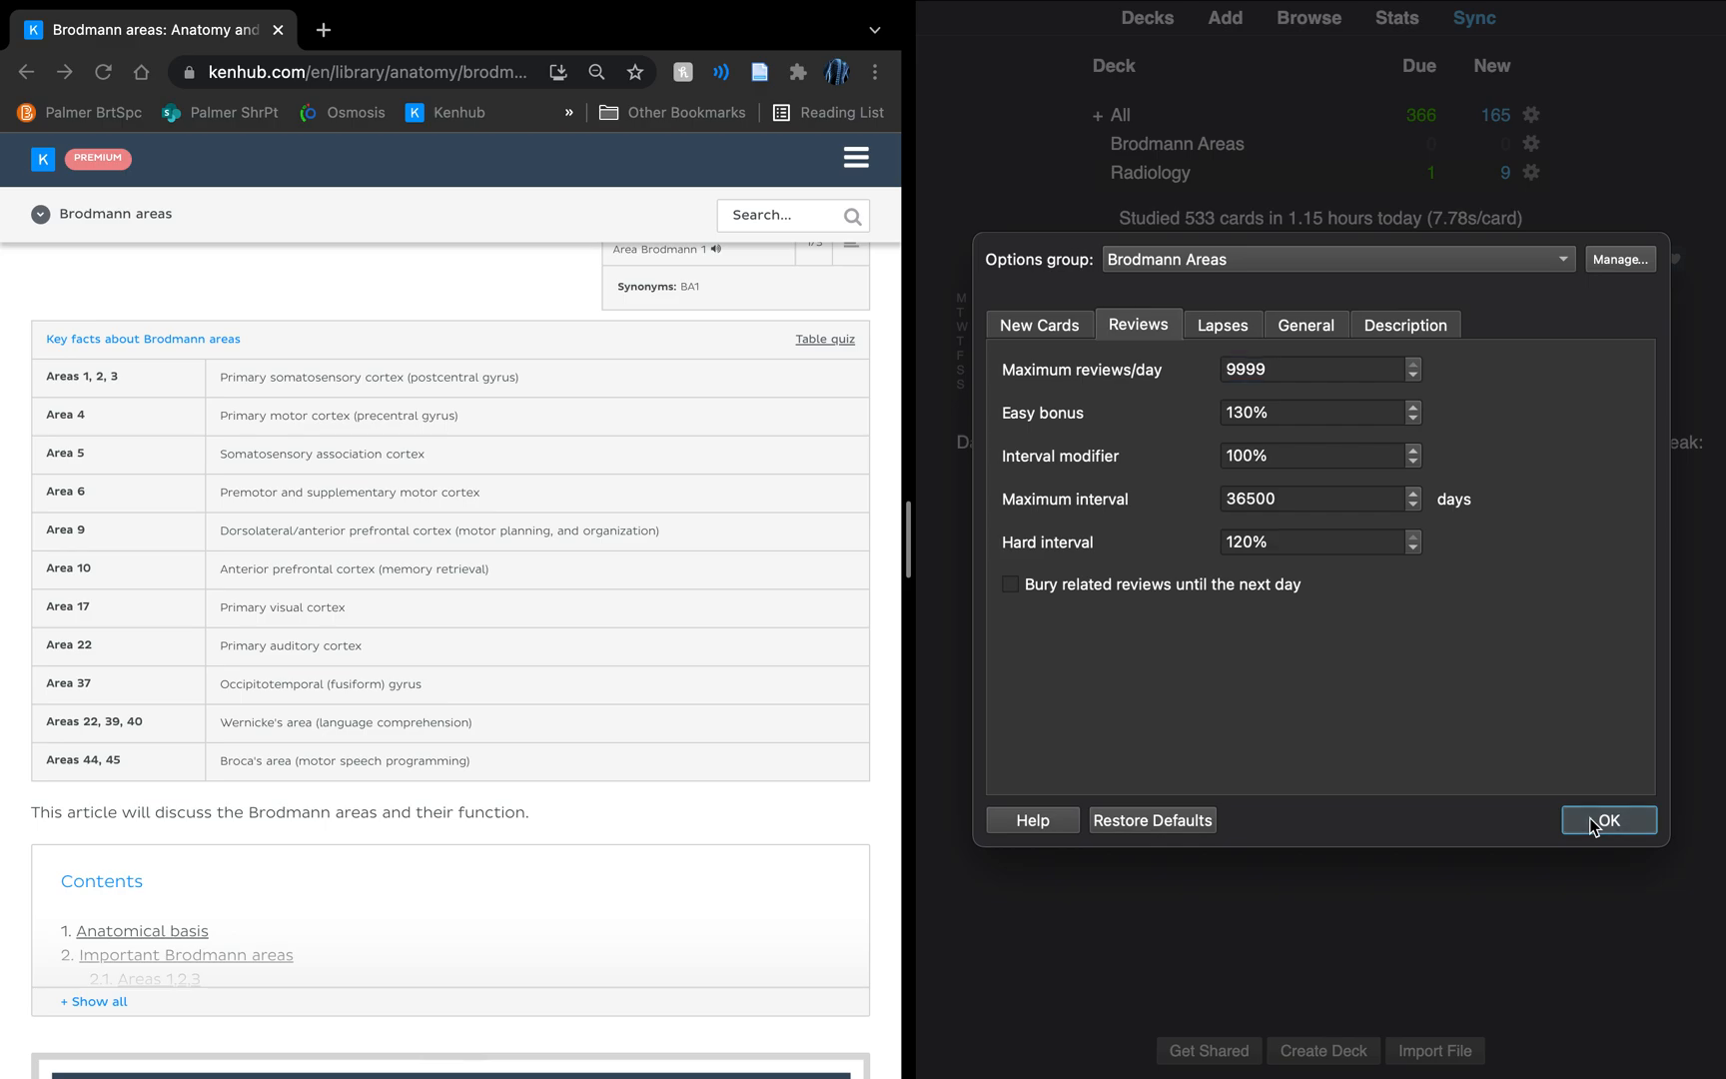
- Open the Brodmann Areas deck and start a new note with Brodmann Areas chosen as its target deck
click(1218, 146)
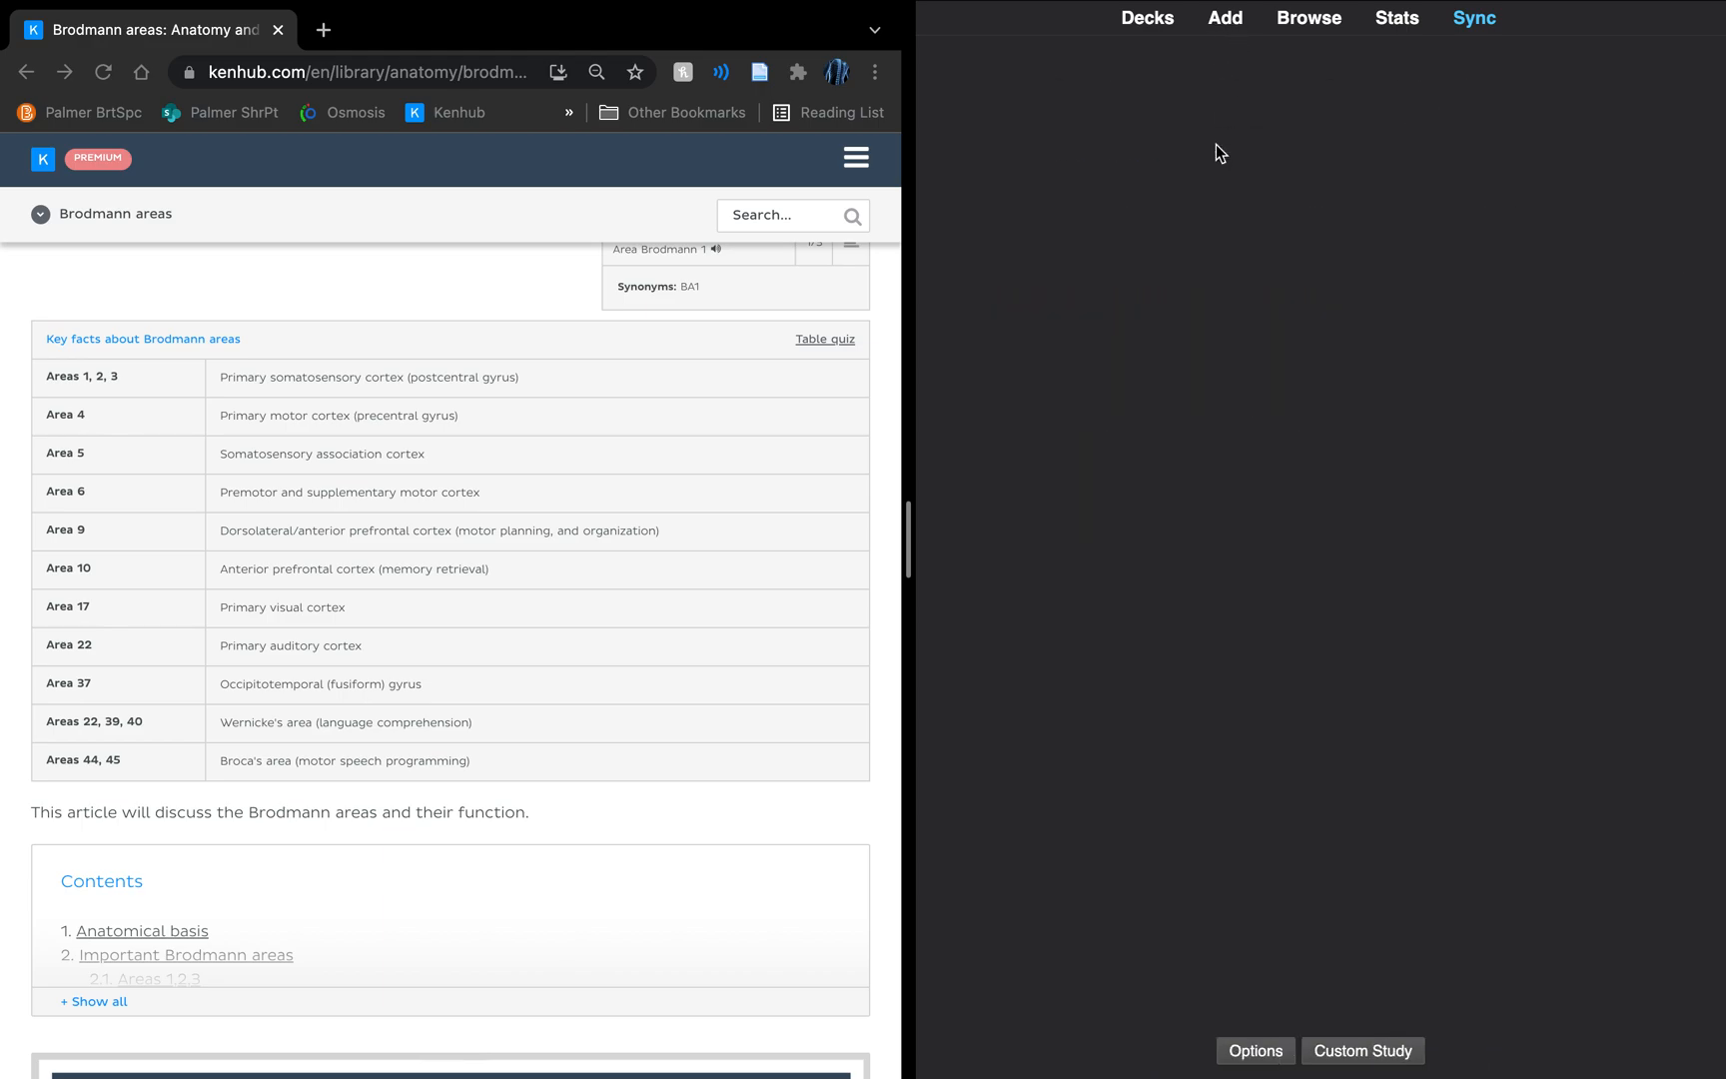
click(1227, 18)
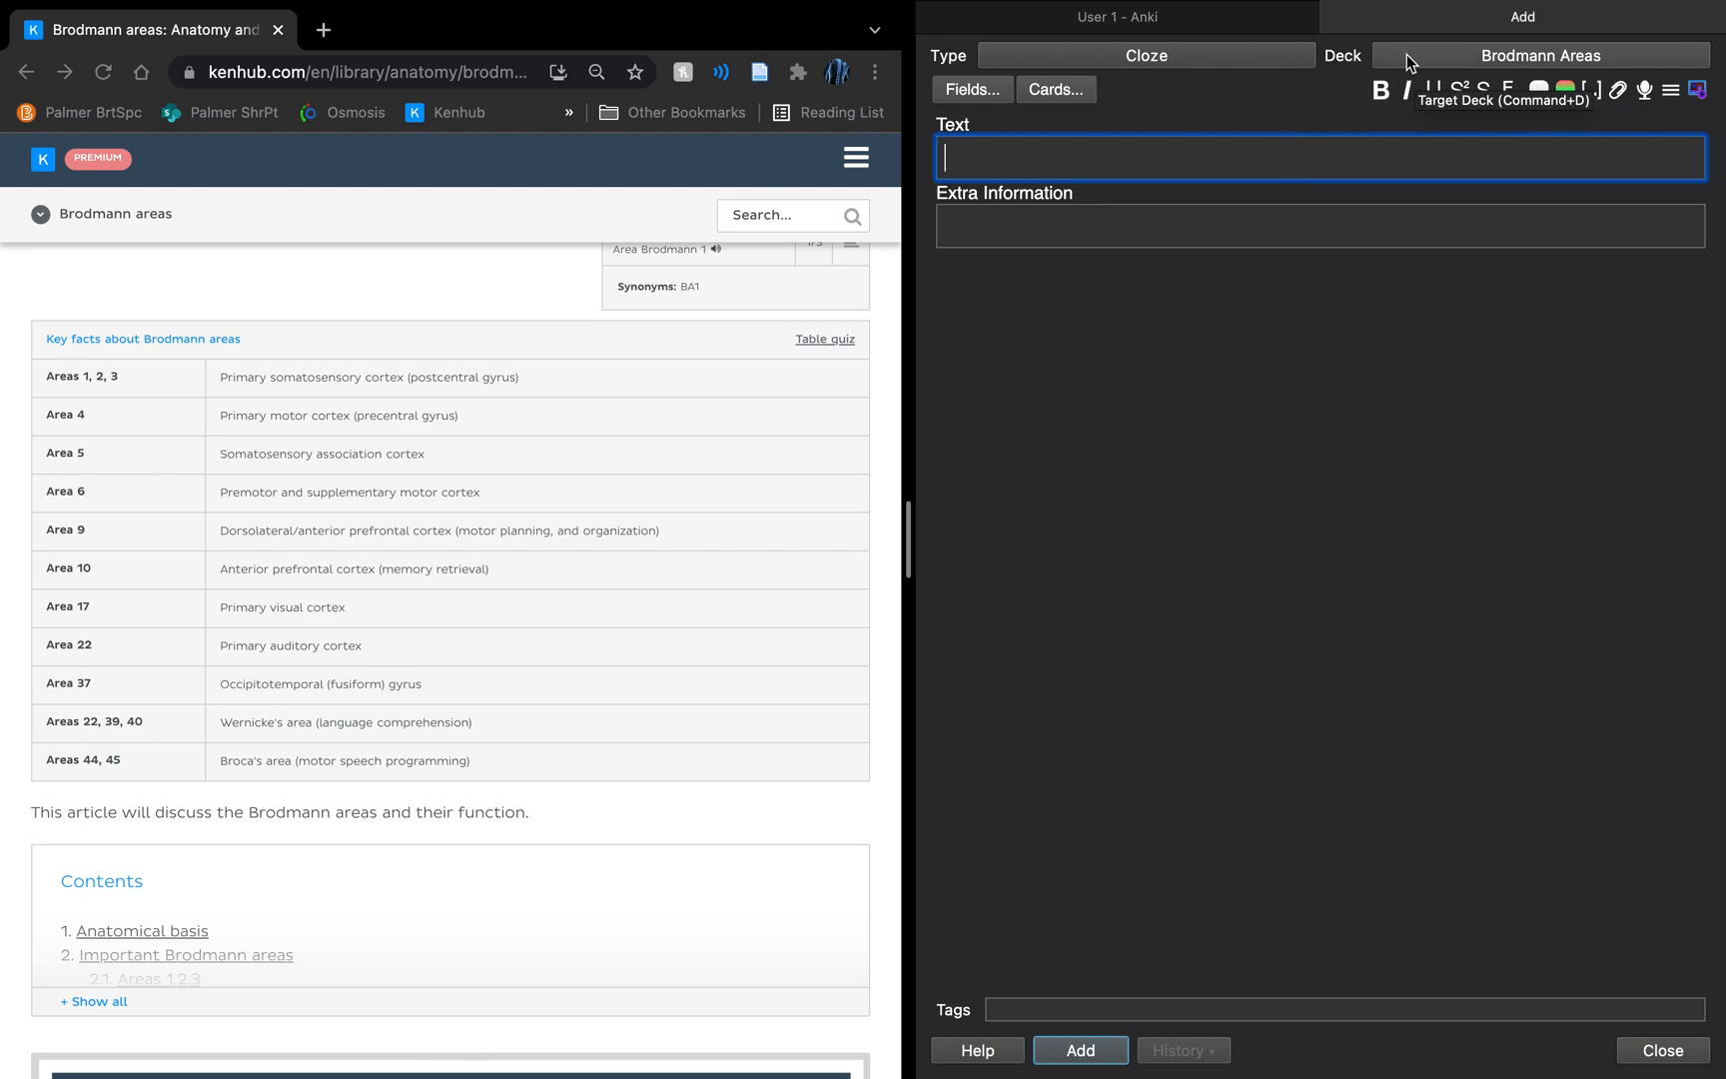
click(1538, 62)
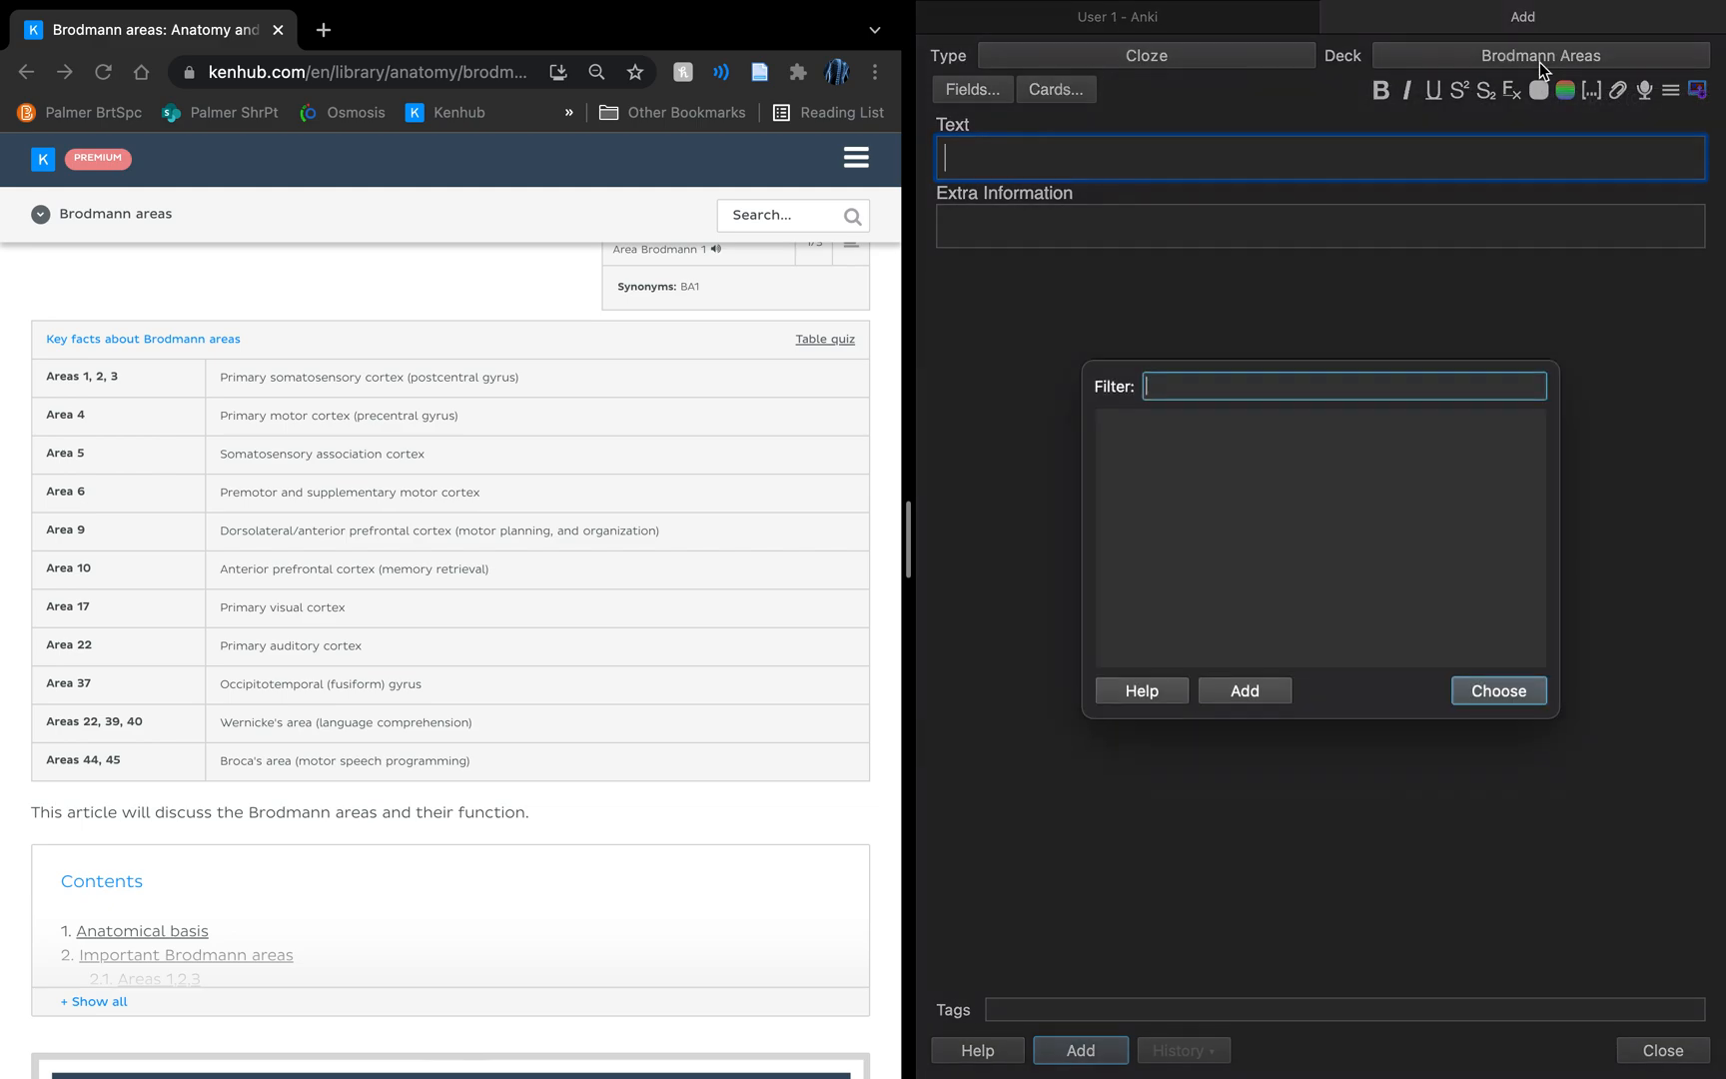
scroll(1288, 543, up, 3)
scroll(1289, 540, up, 5)
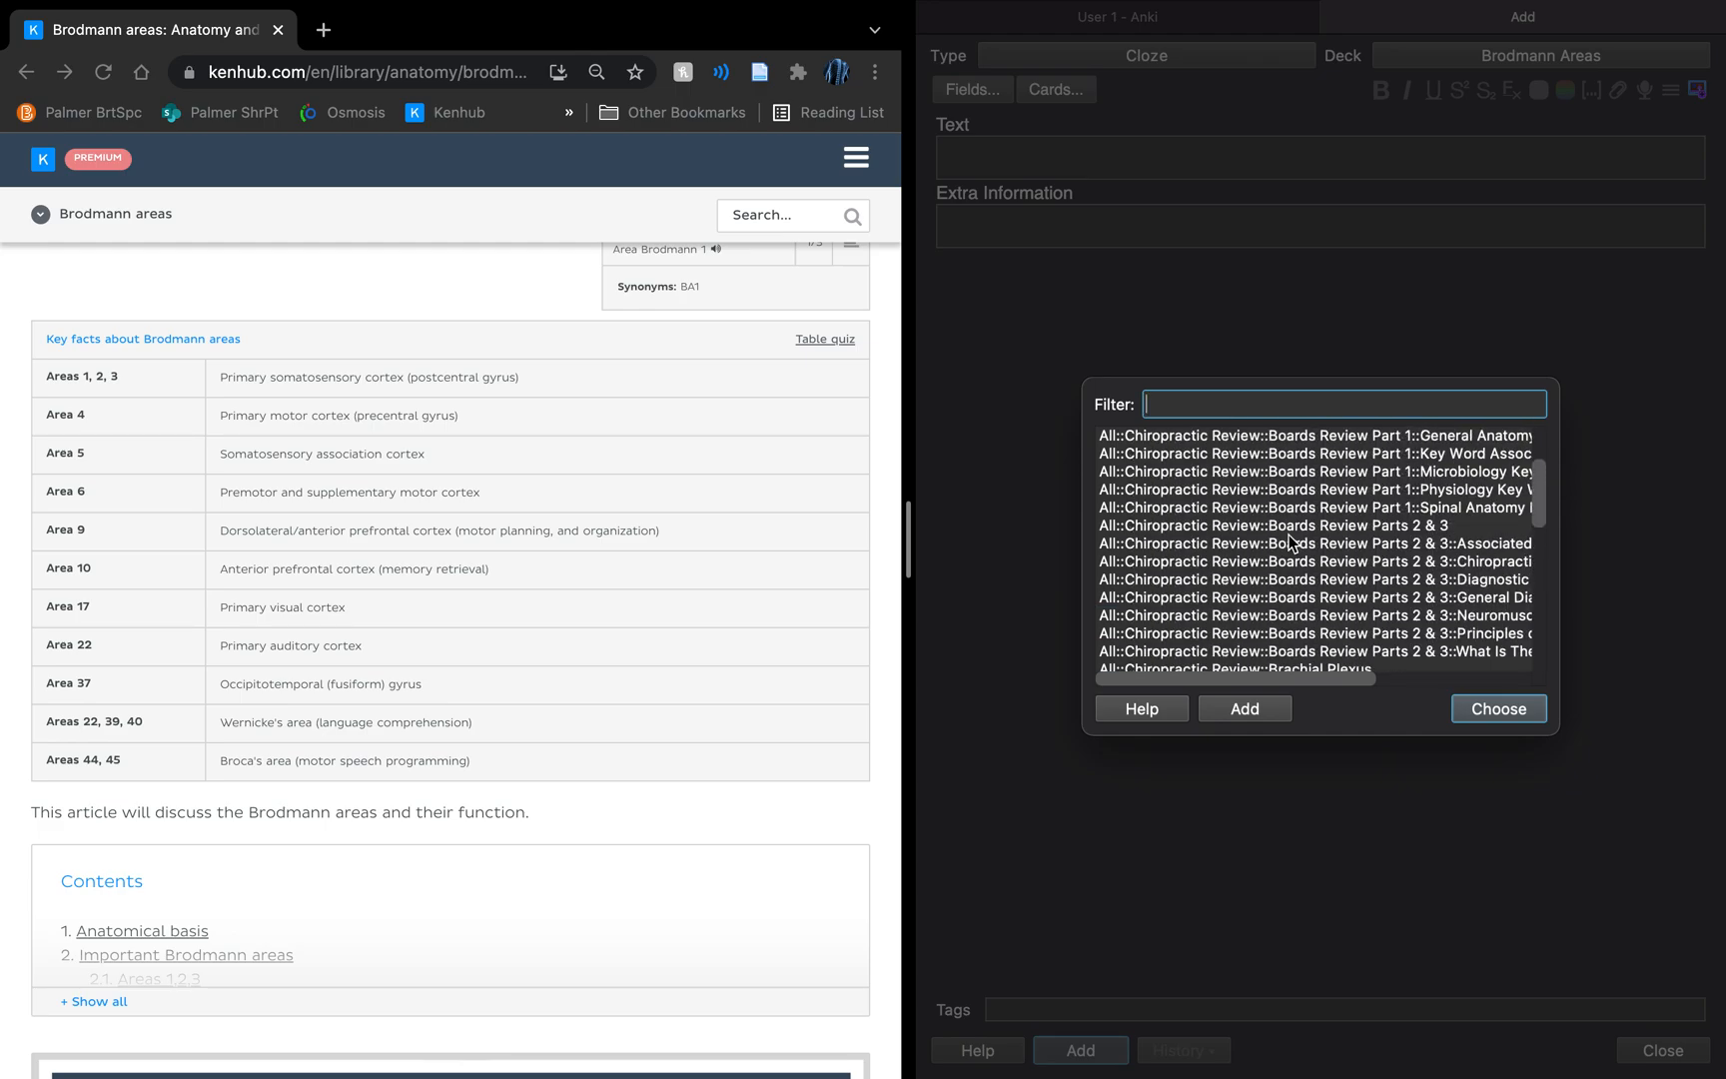
scroll(1289, 540, down, 10)
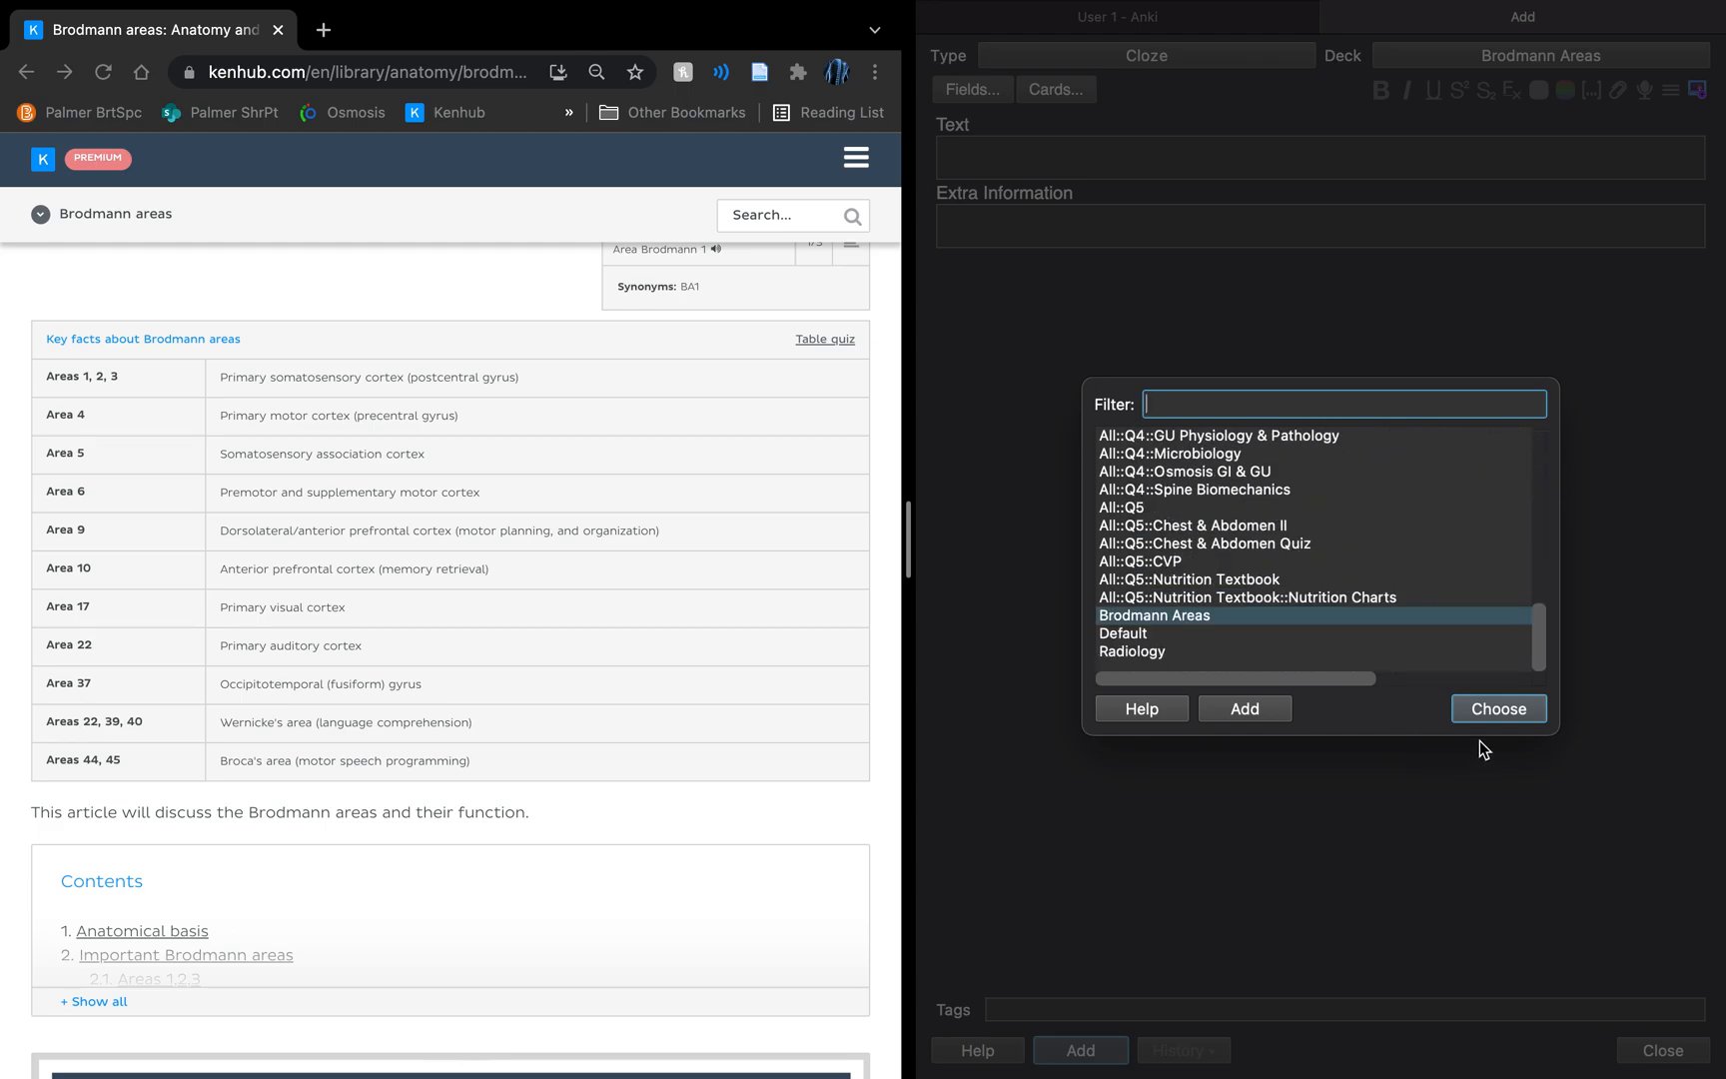
click(1512, 715)
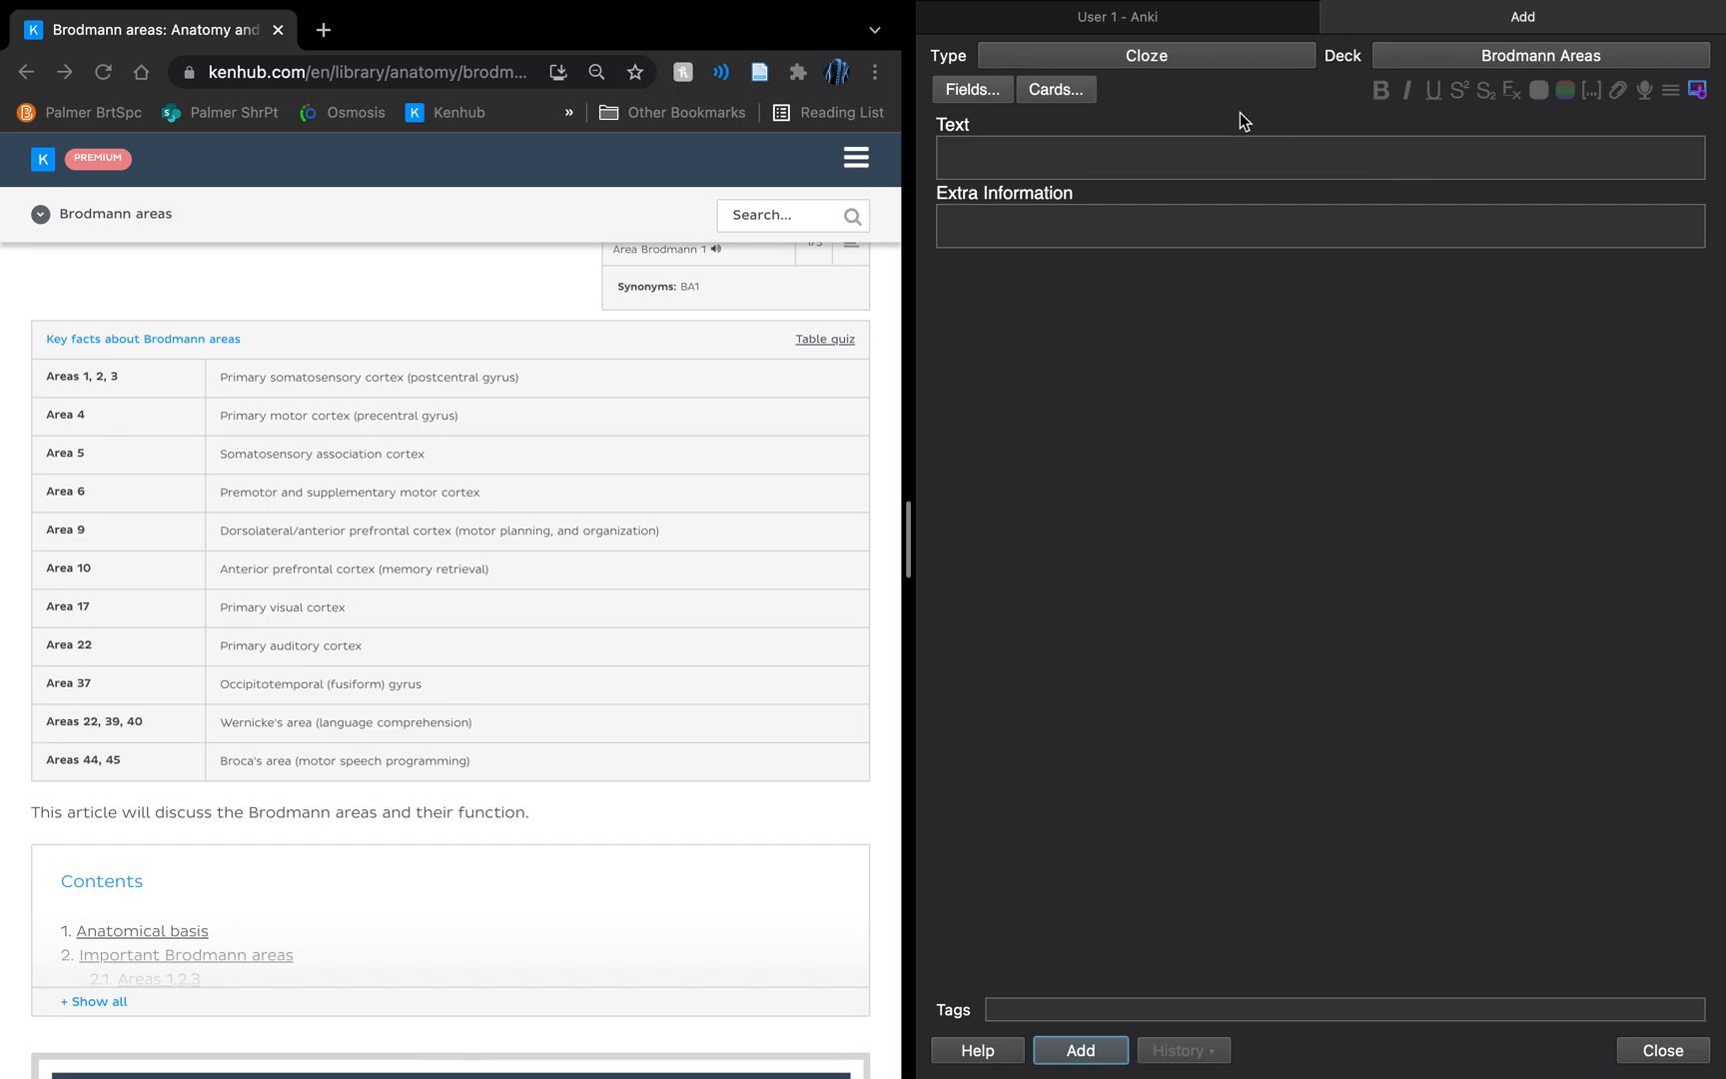
- Look through the available note types and choose Cloze for the new note
click(1155, 58)
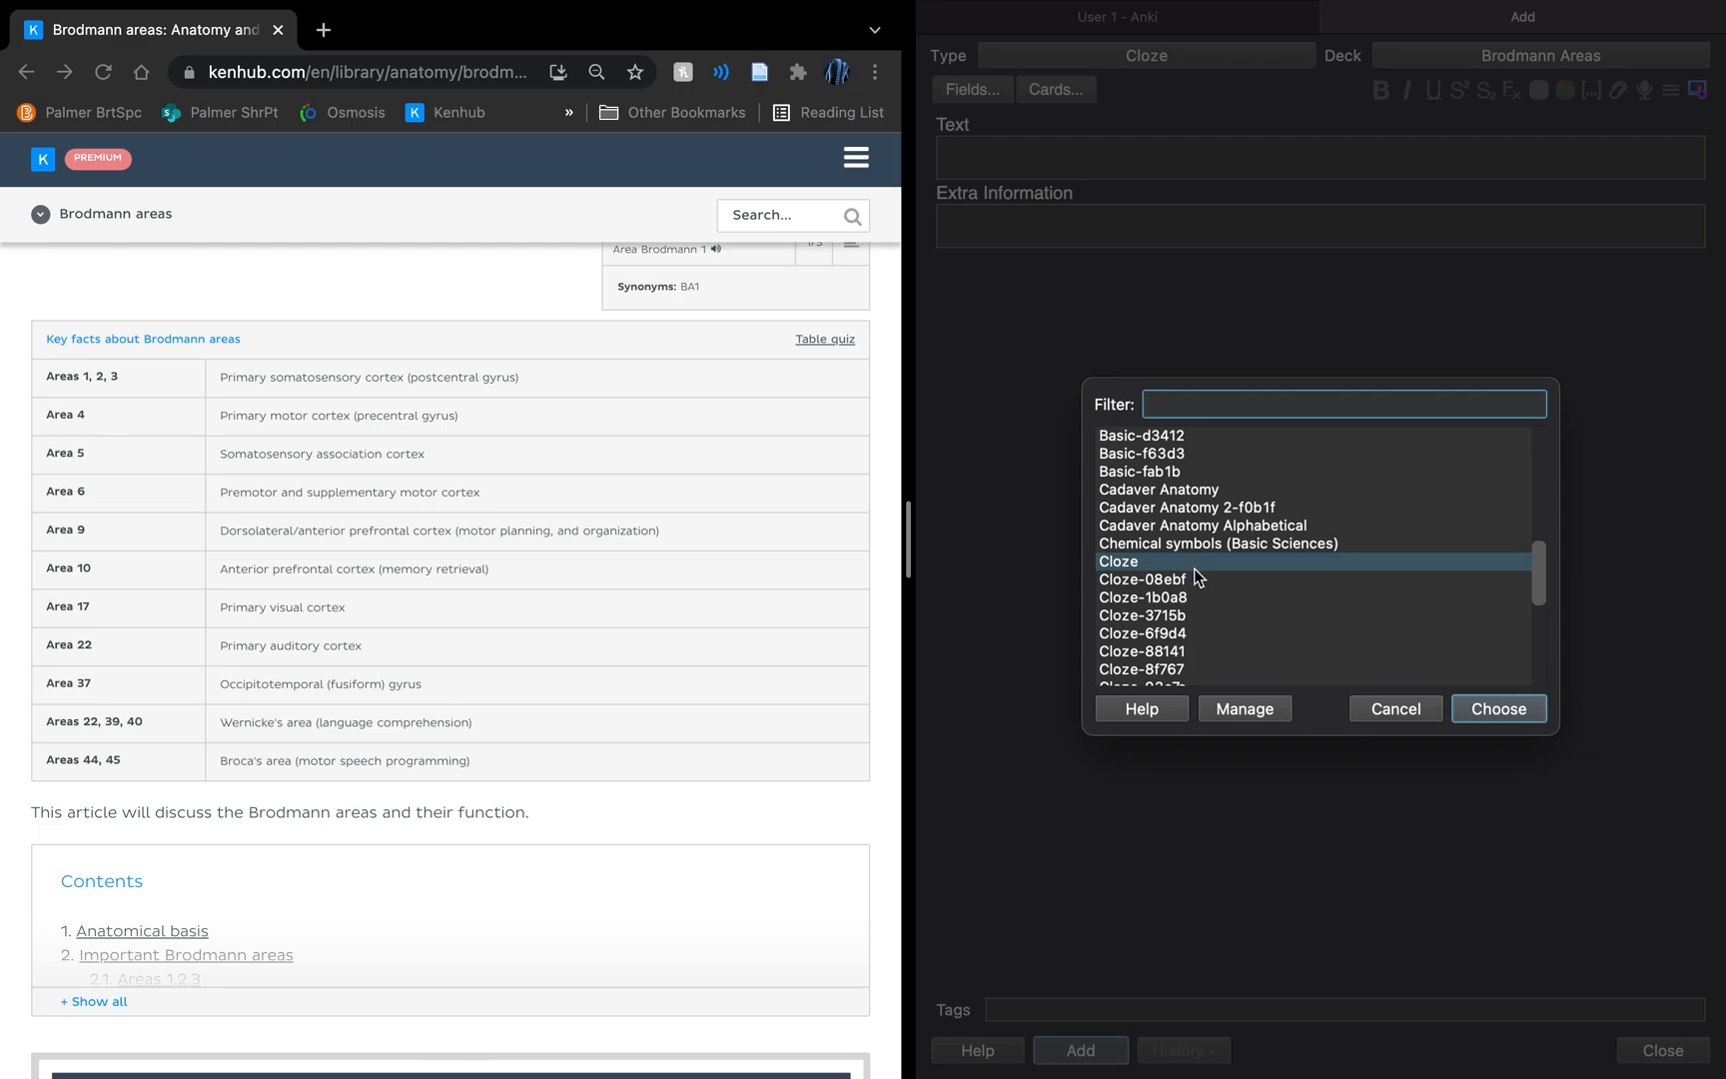
scroll(1194, 568, up, 5)
scroll(1193, 567, up, 3)
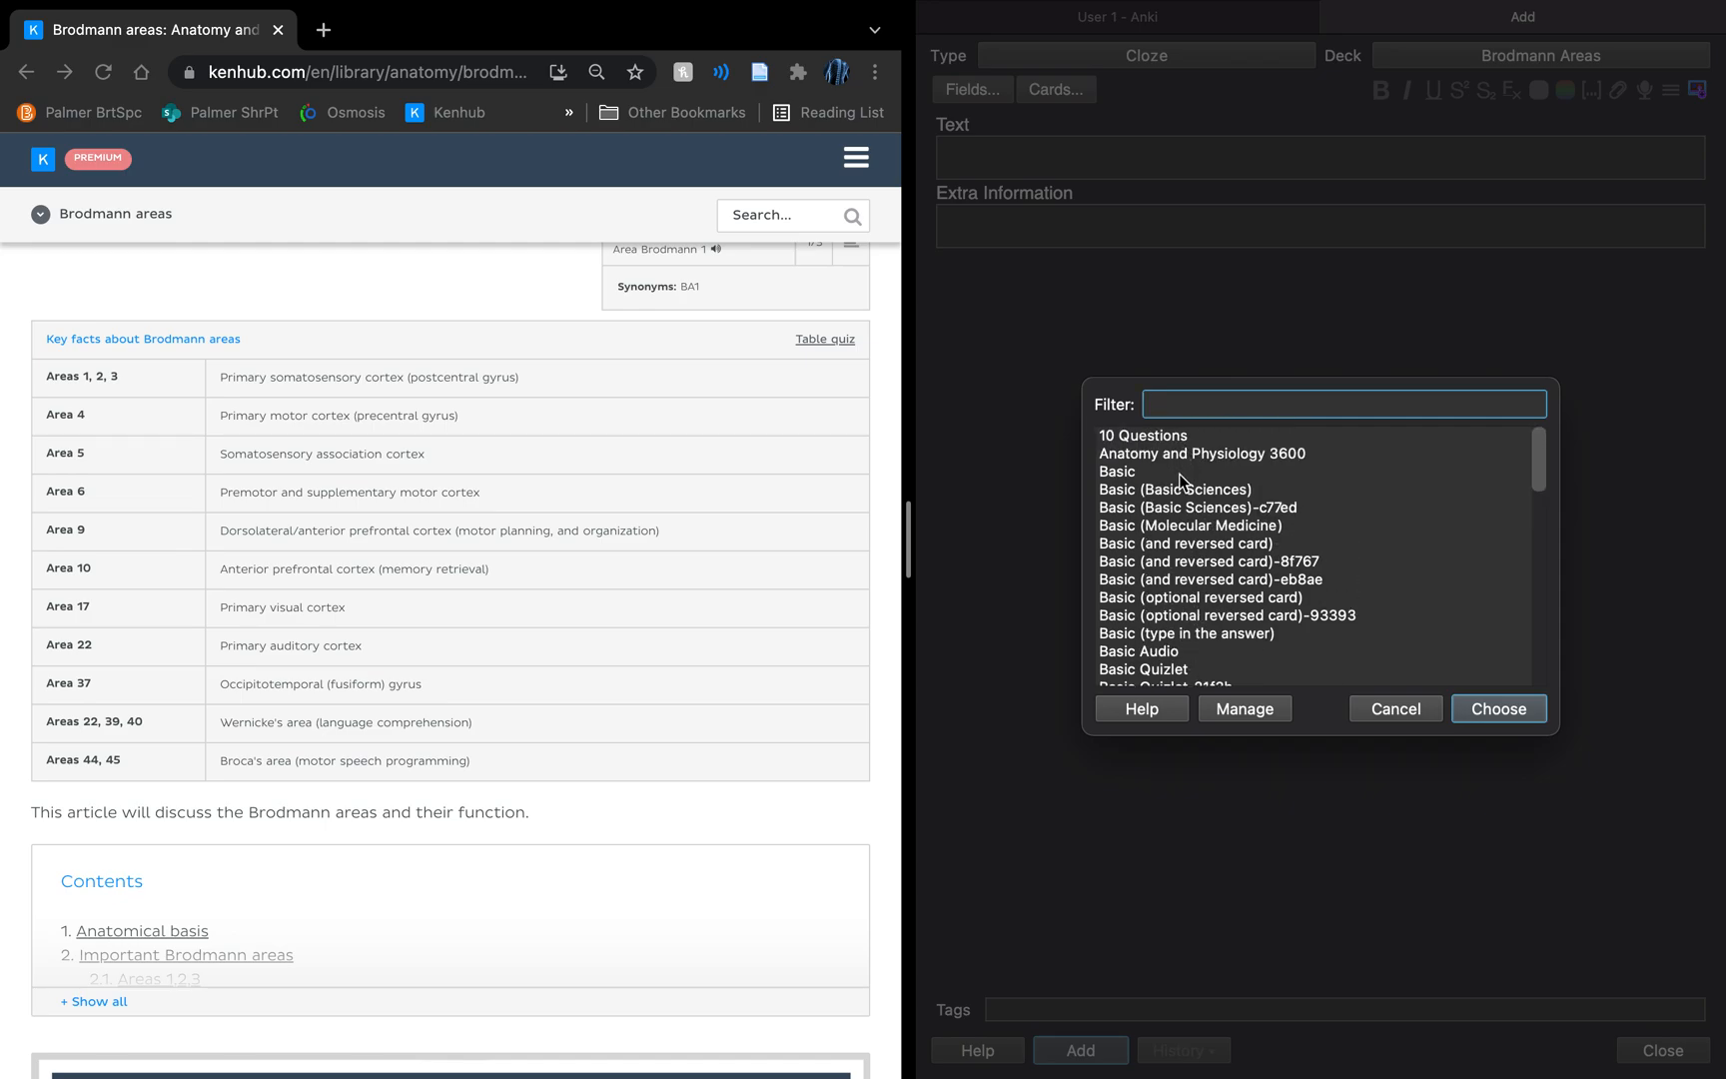
scroll(1182, 480, down, 10)
scroll(1181, 481, up, 10)
scroll(1182, 481, down, 7)
scroll(1182, 480, up, 1)
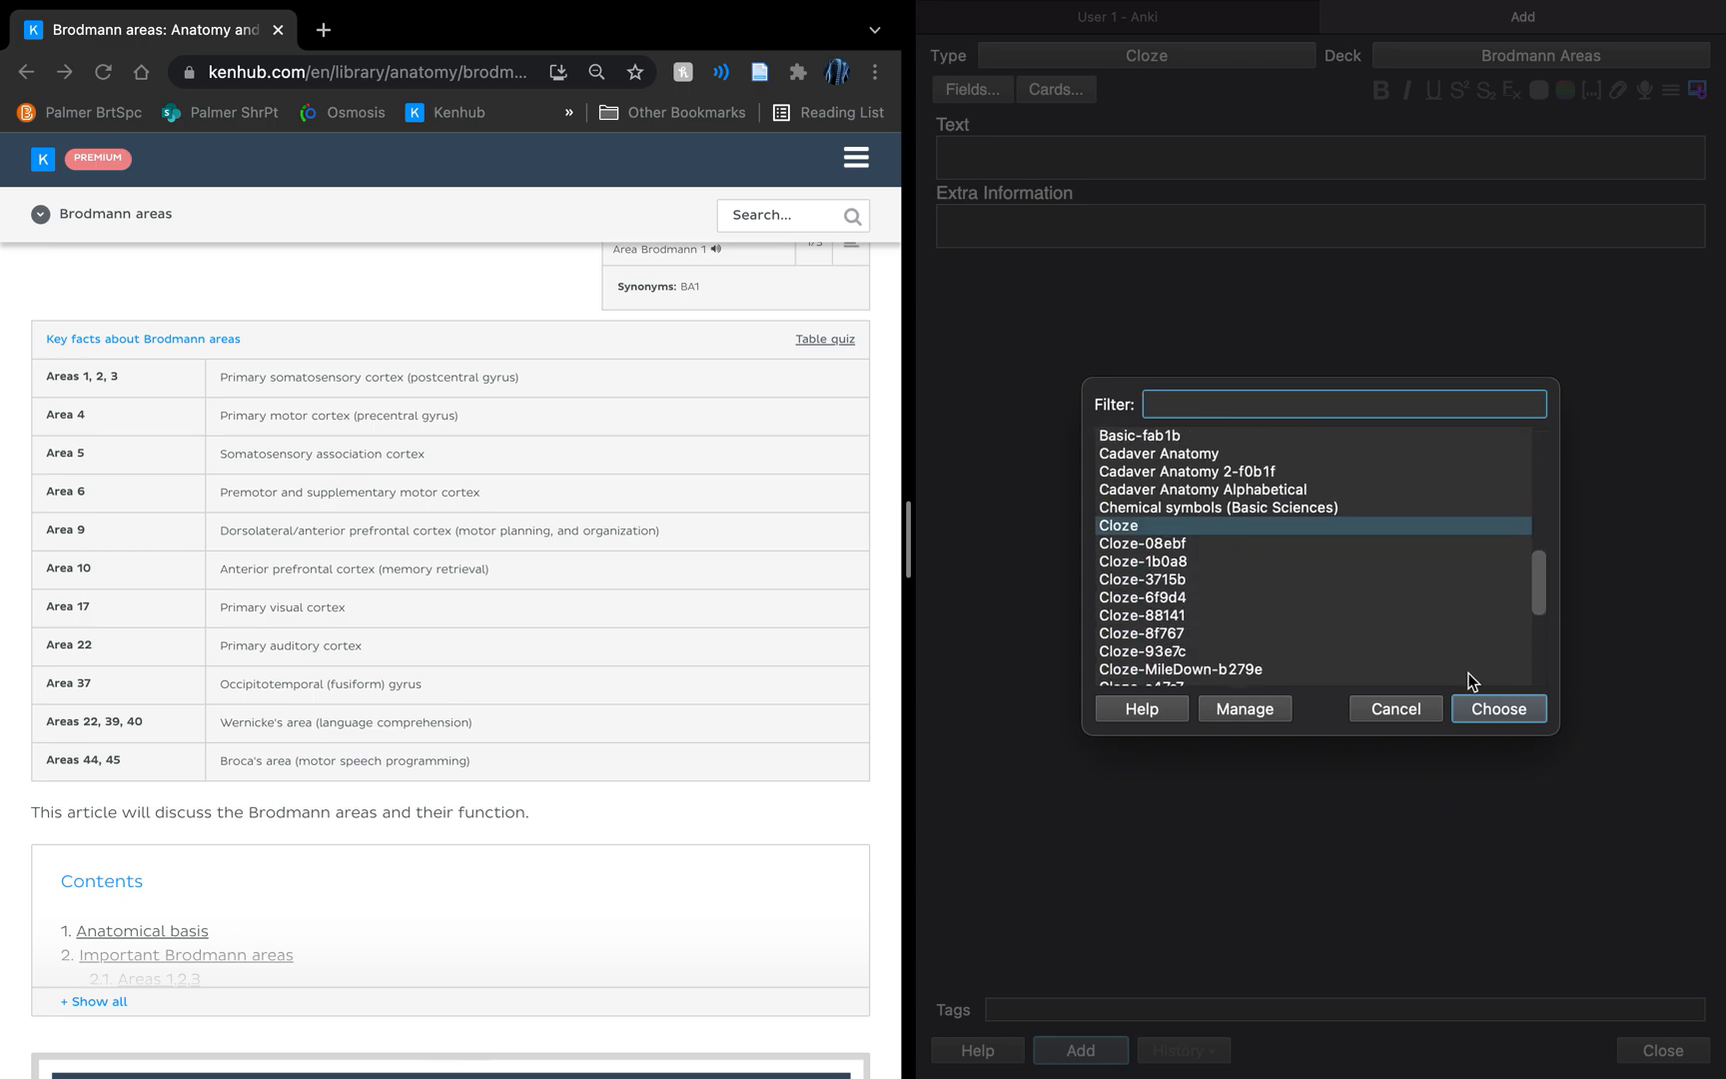
click(1371, 524)
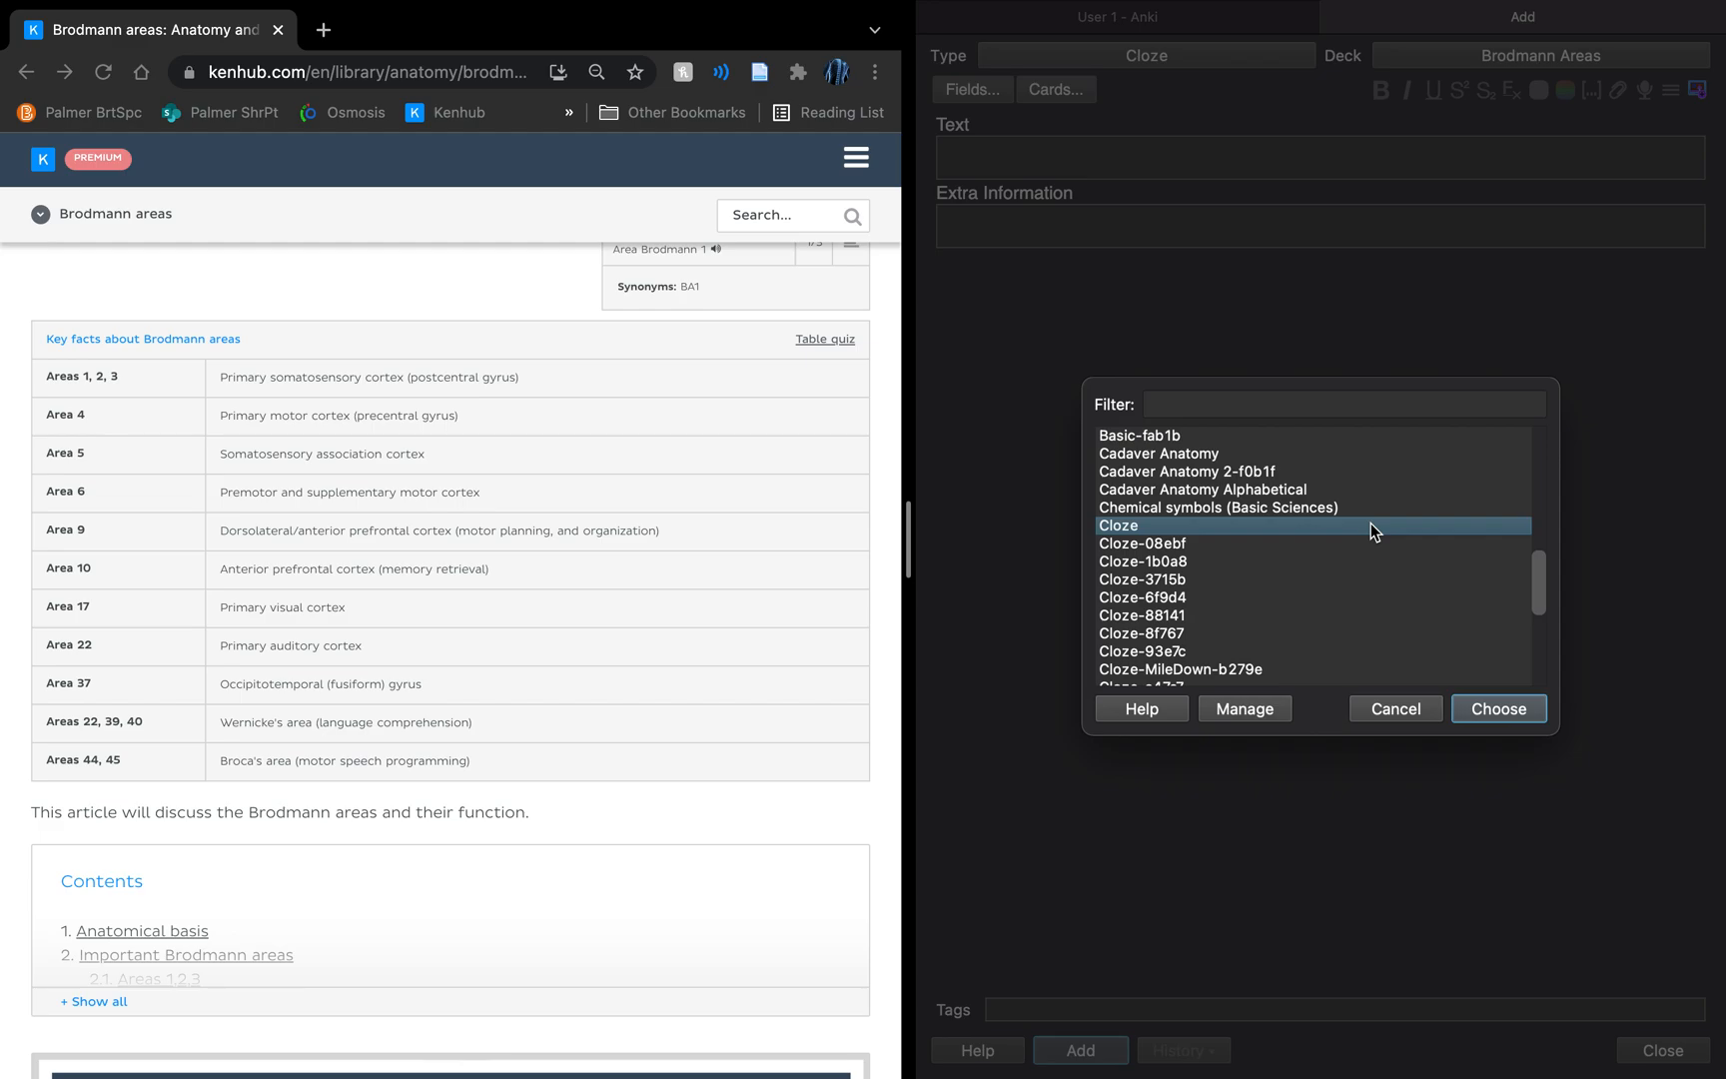
click(1499, 706)
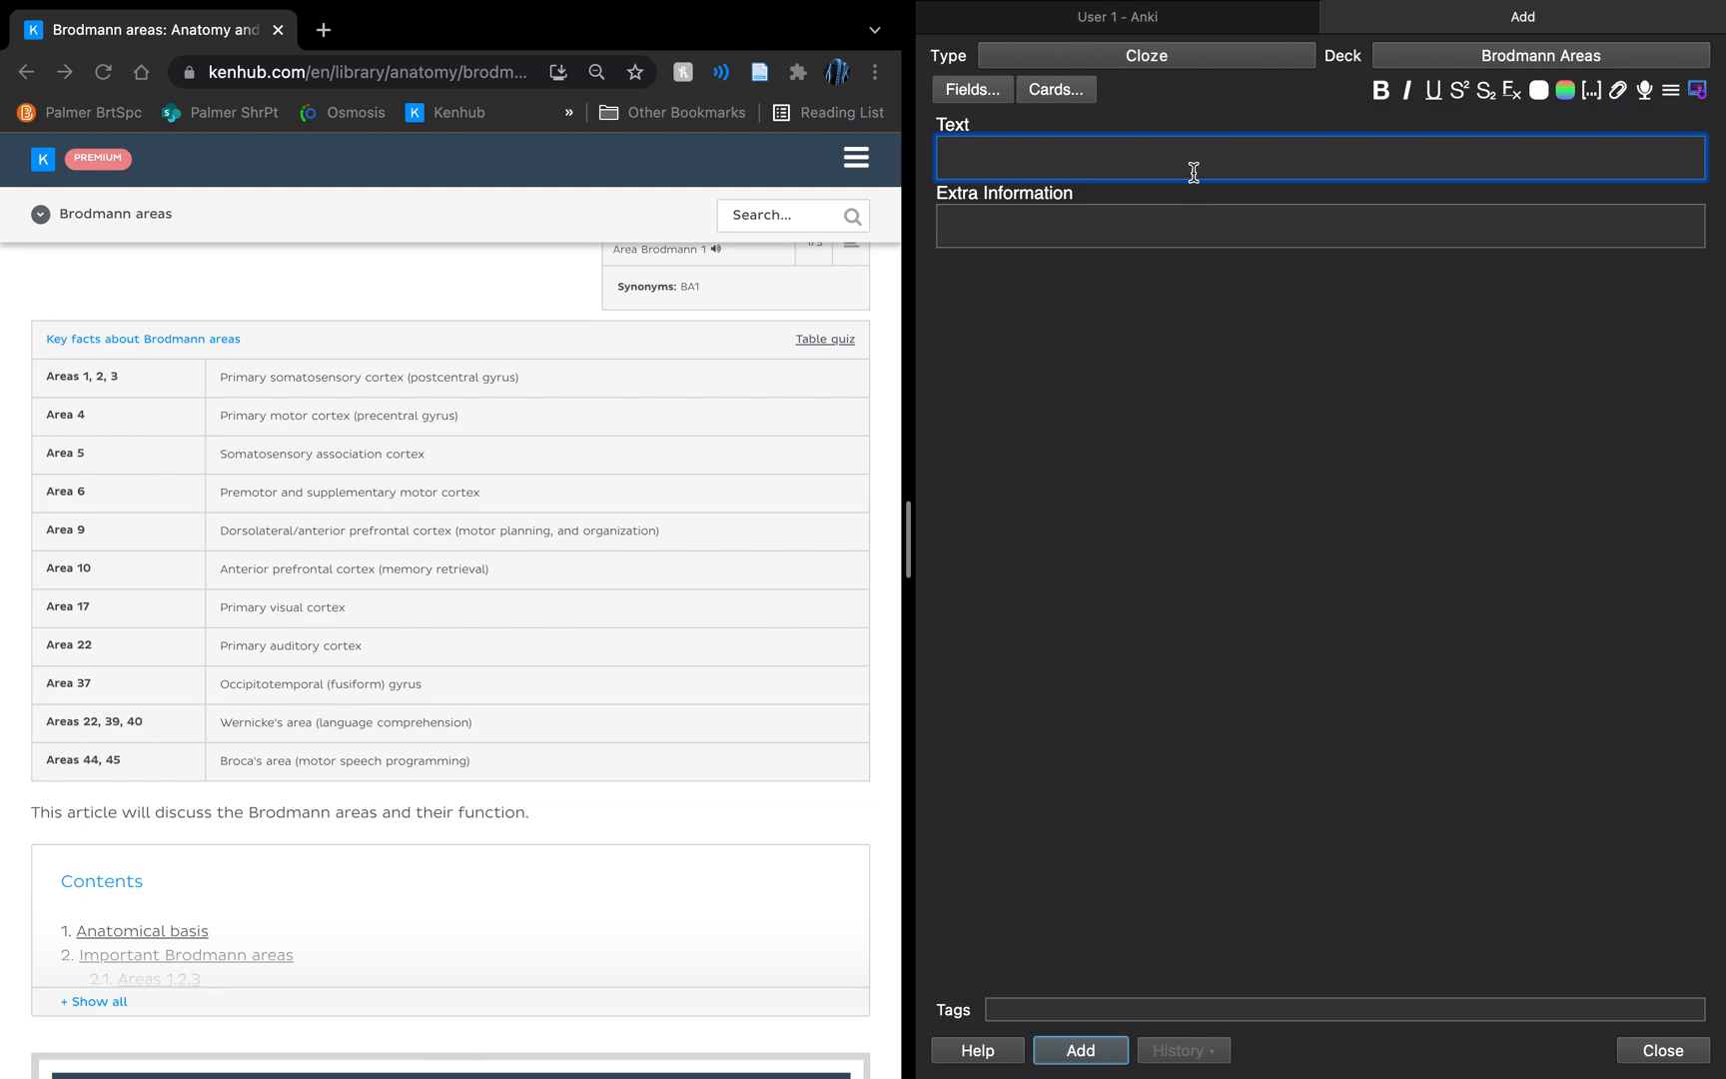
- Write "Brodmann areas 1, 2, 3 are the primary somatosensory cortex." as the note's main text
text(Brodmann areas 1)
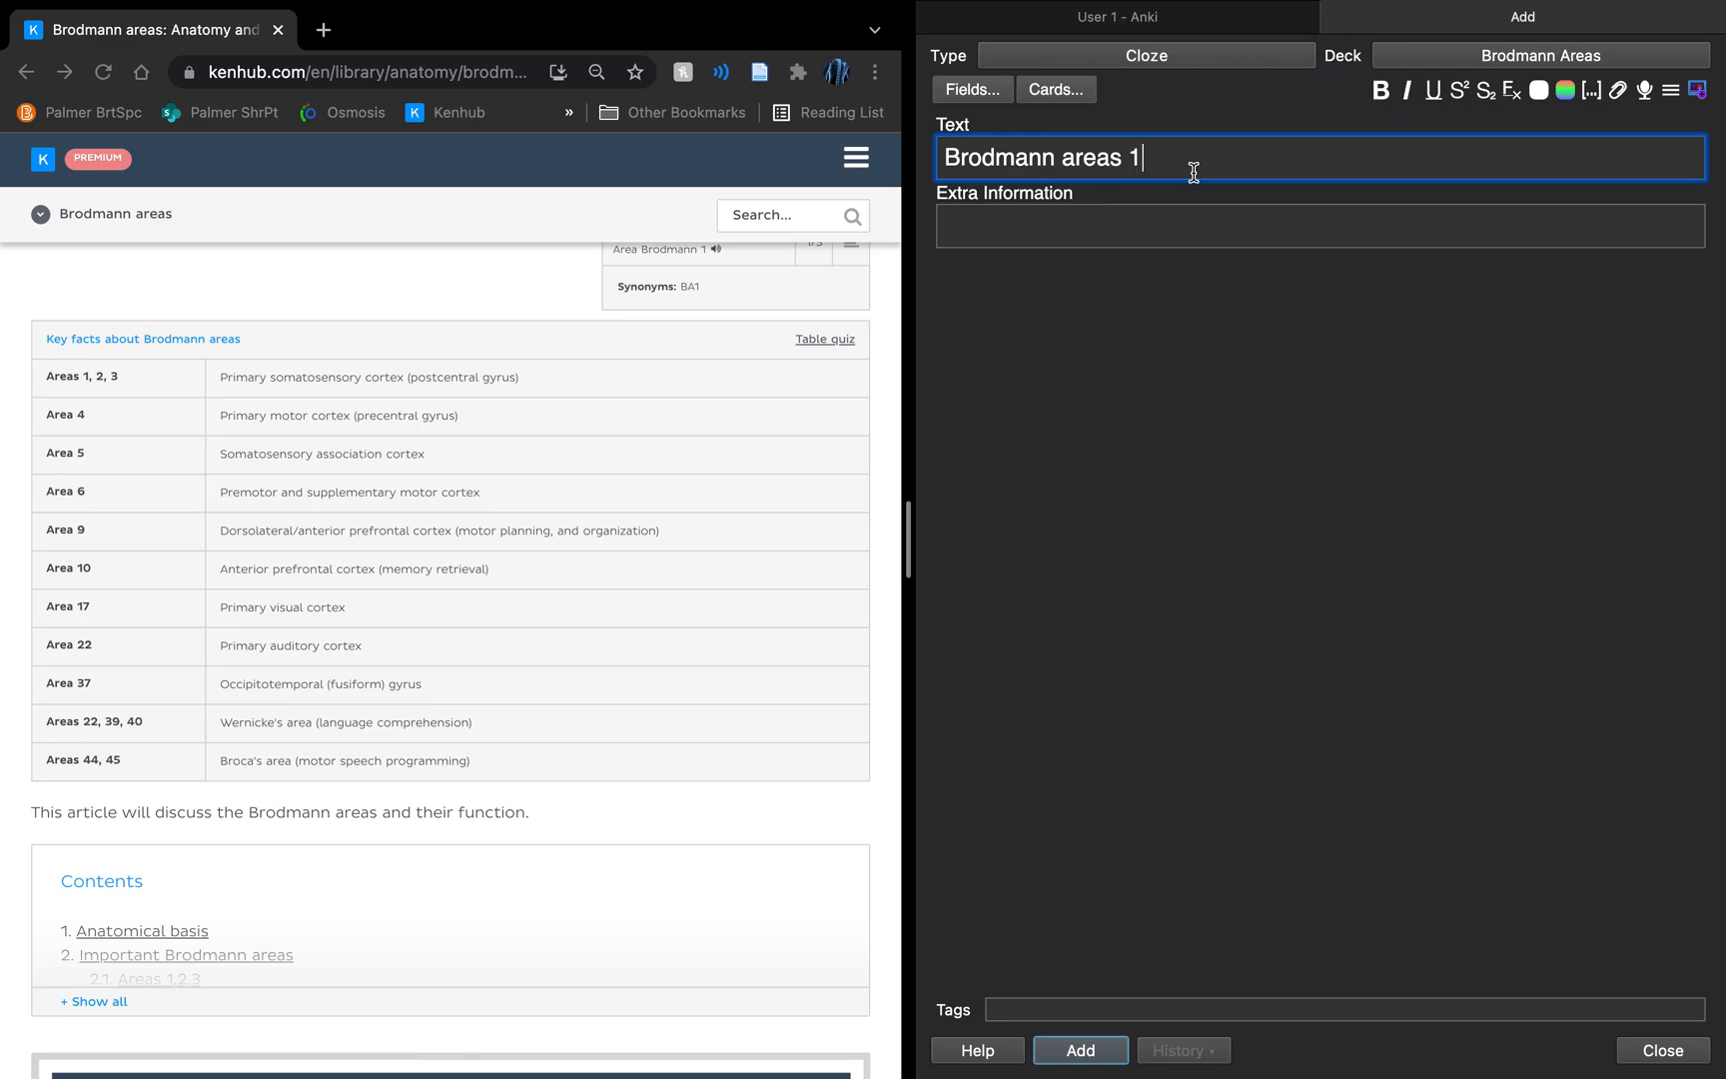
text(, 2, )
text(3 are for primary soma)
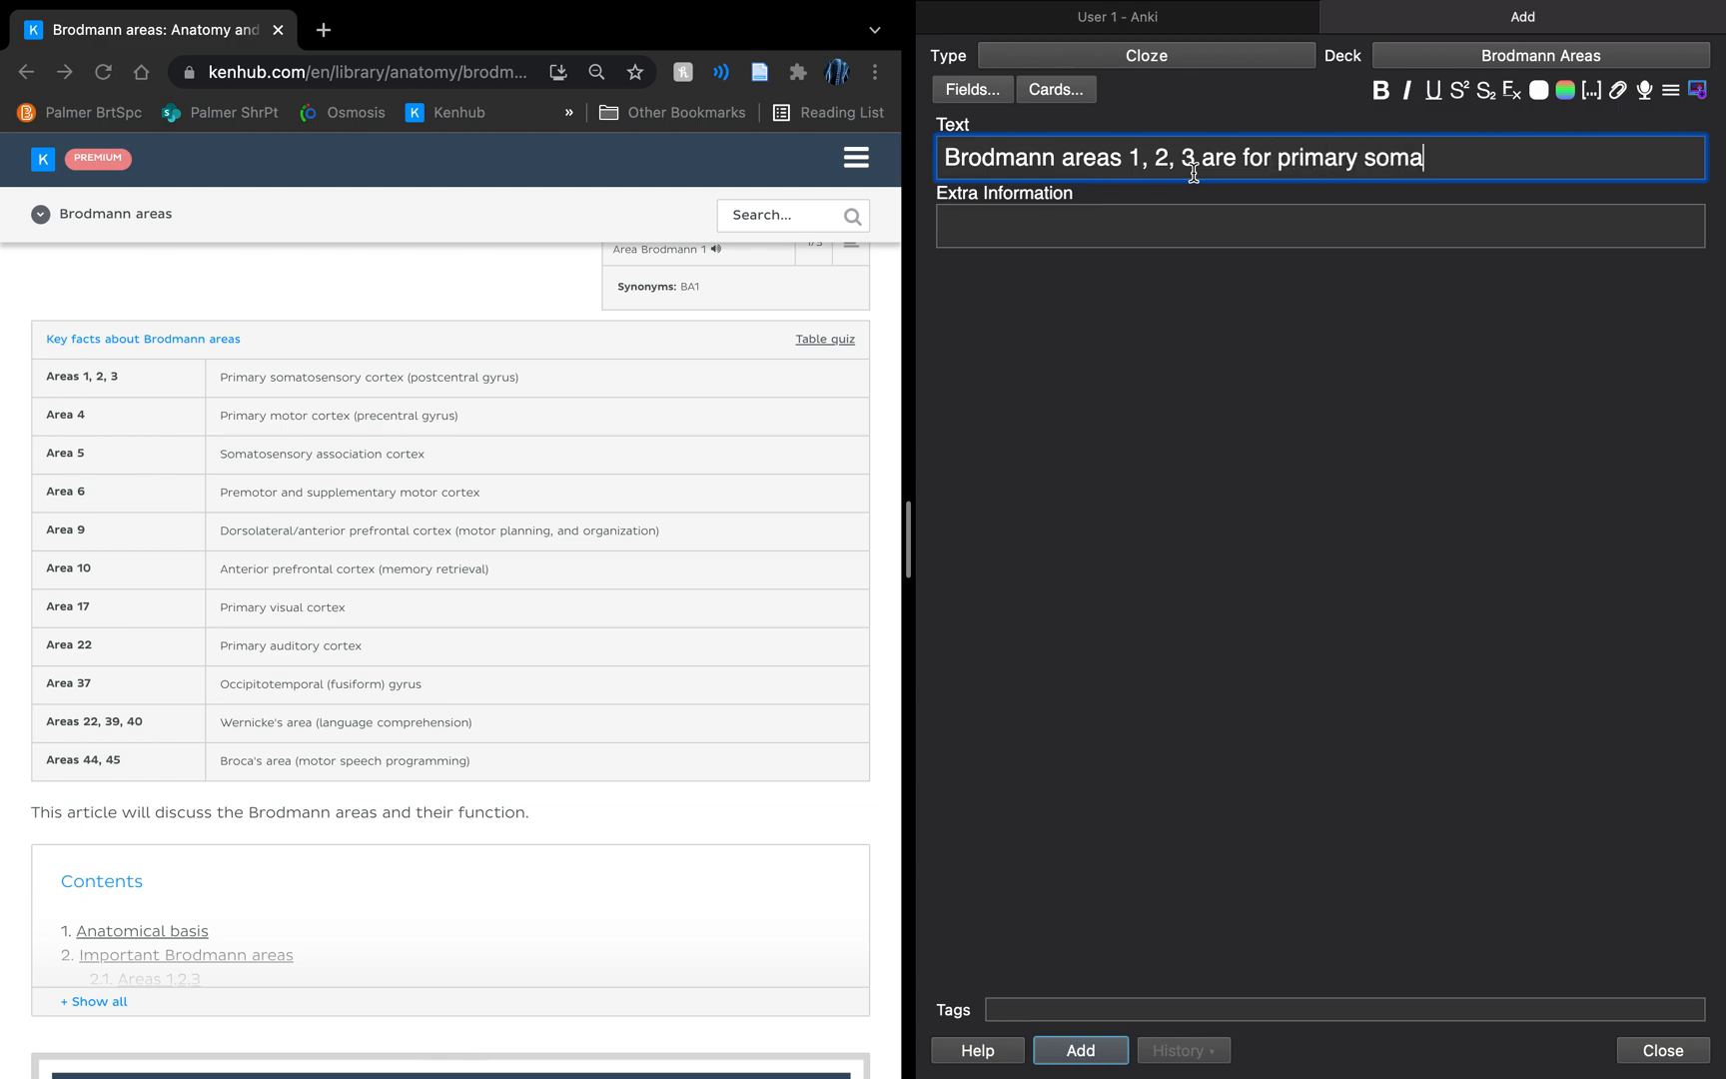
text(tosensory cortex.)
click(1267, 159)
key(BackSpace)
key(BackSpace)
key(BackSpace)
text(the)
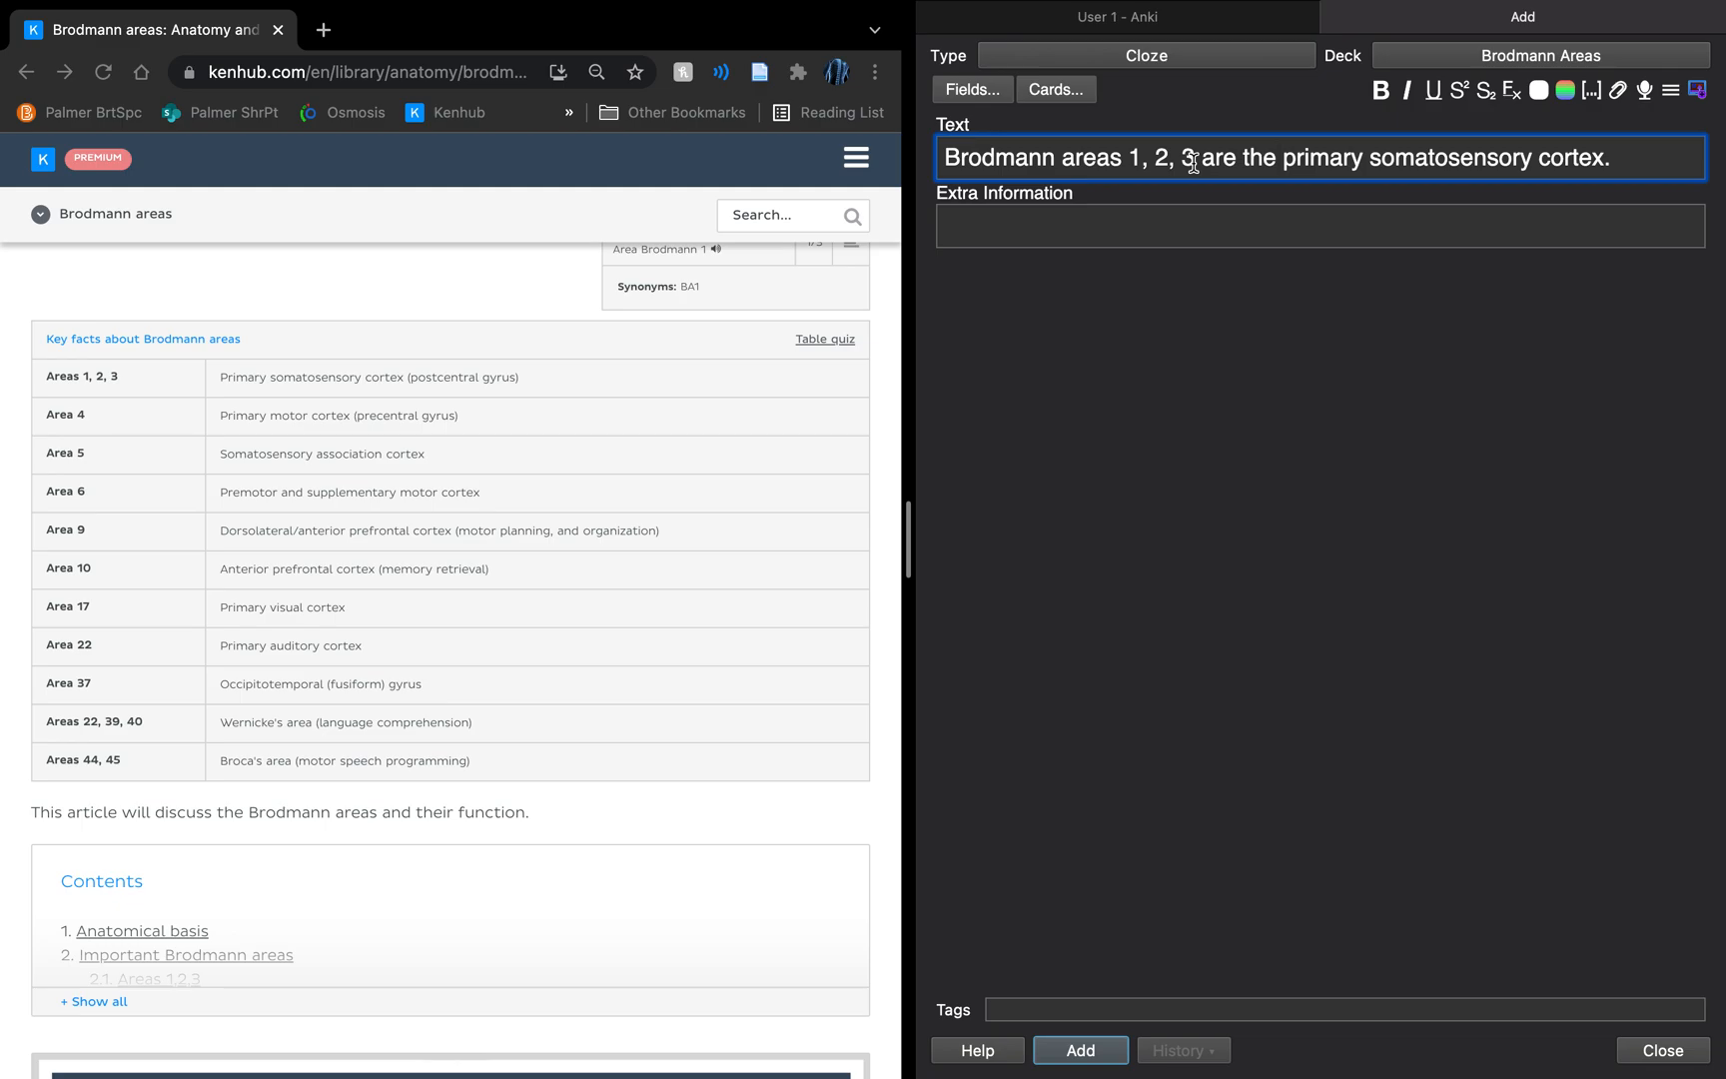
- Turn "Brodmann areas 1, 2, 3" into cloze deletion c1 and "primary somatosensory cortex" into cloze deletion c2
drag(1193, 162, 941, 159)
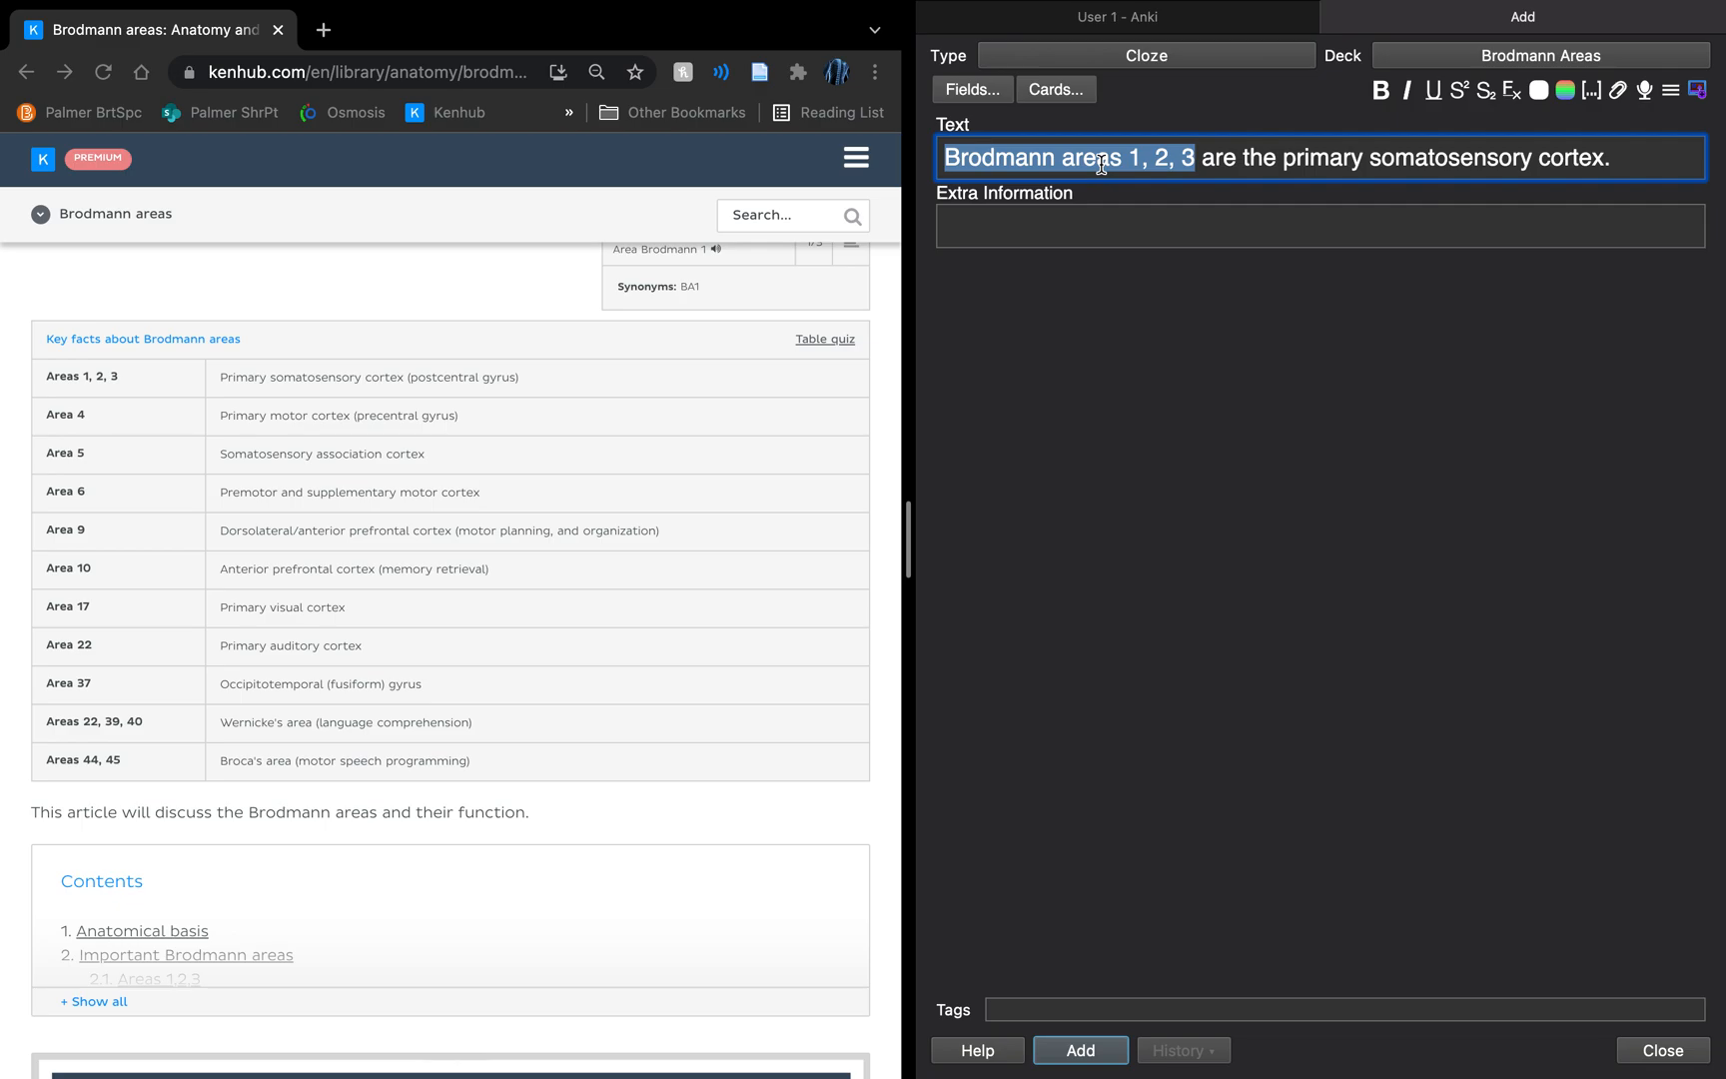
click(1592, 92)
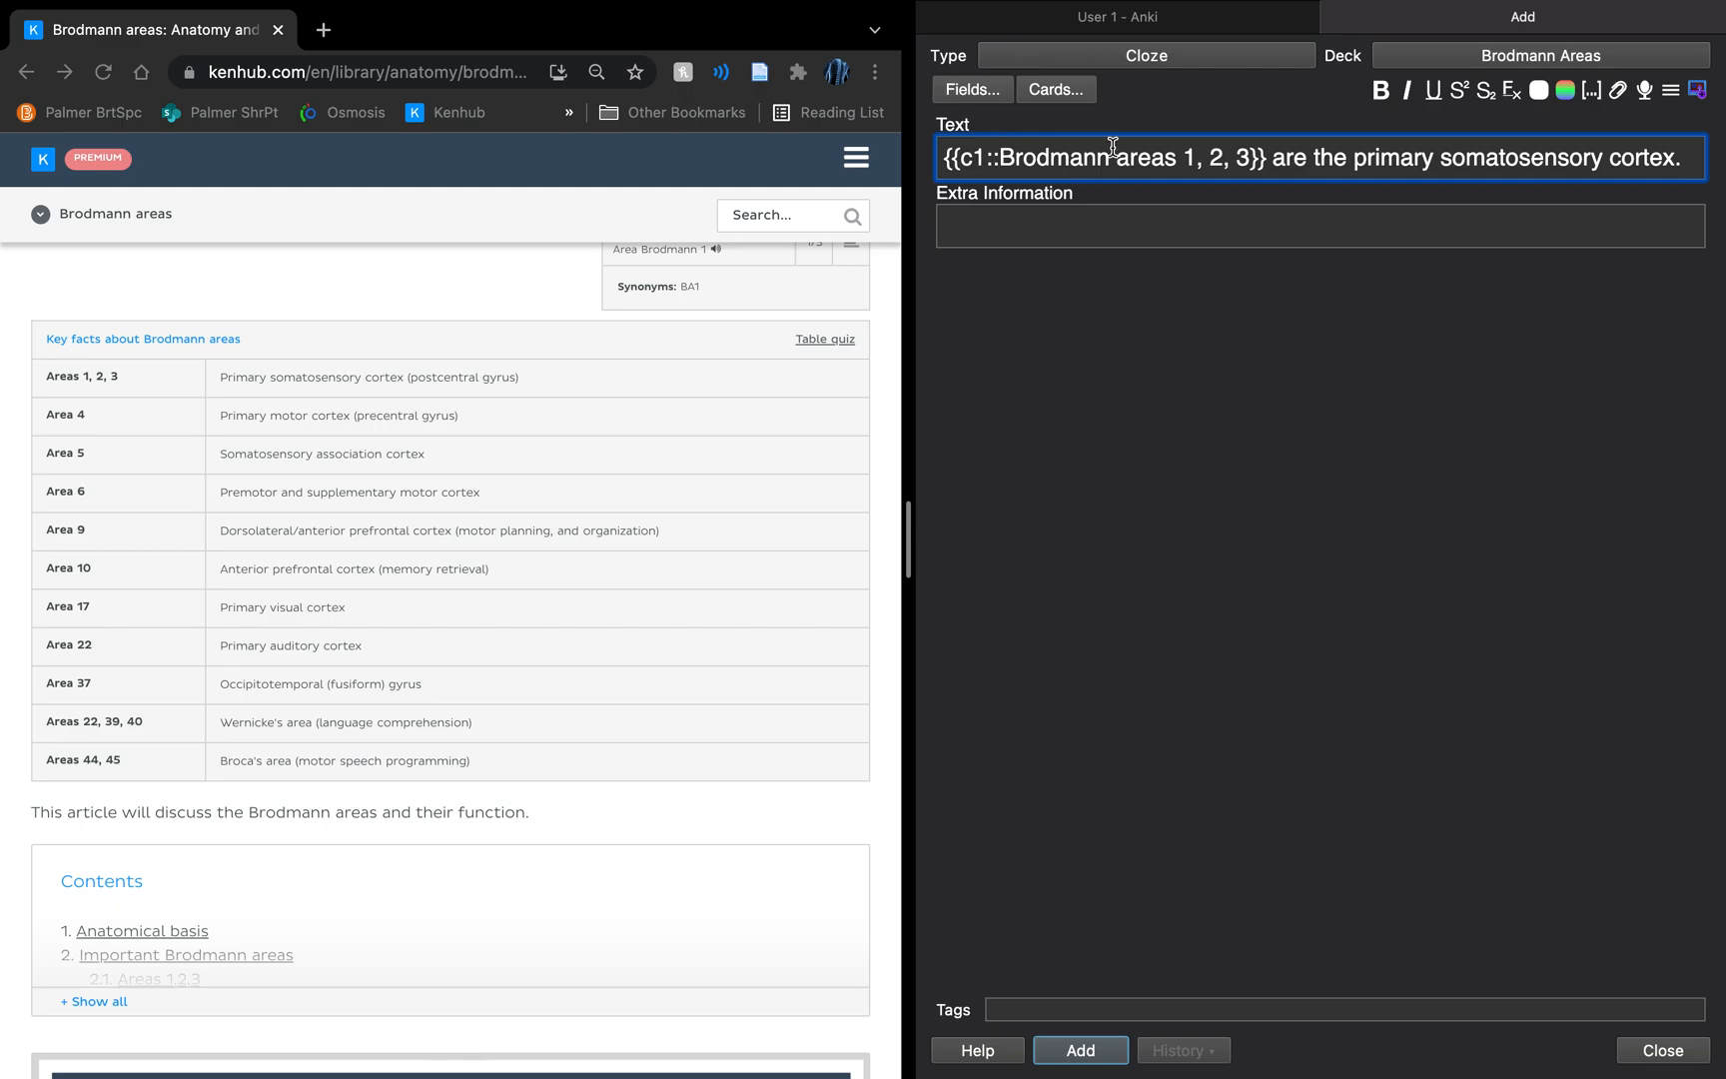
drag(1355, 158, 1681, 166)
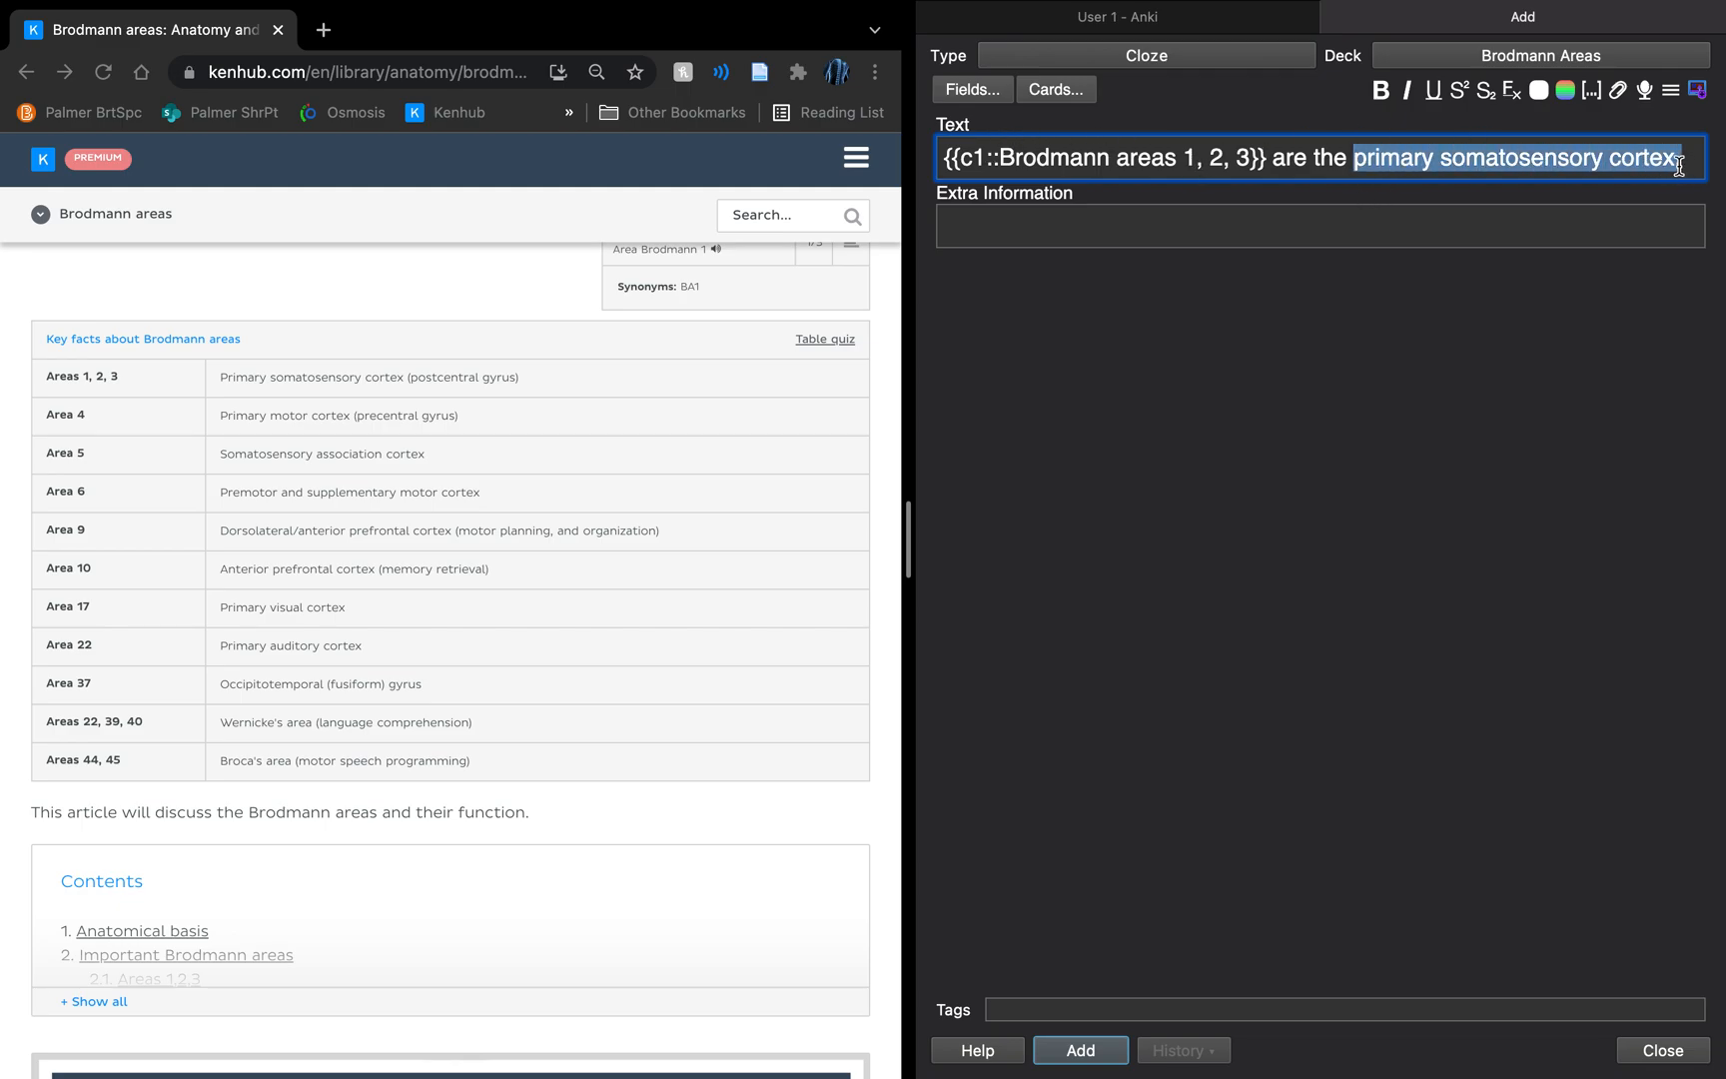
key(super+shift+c)
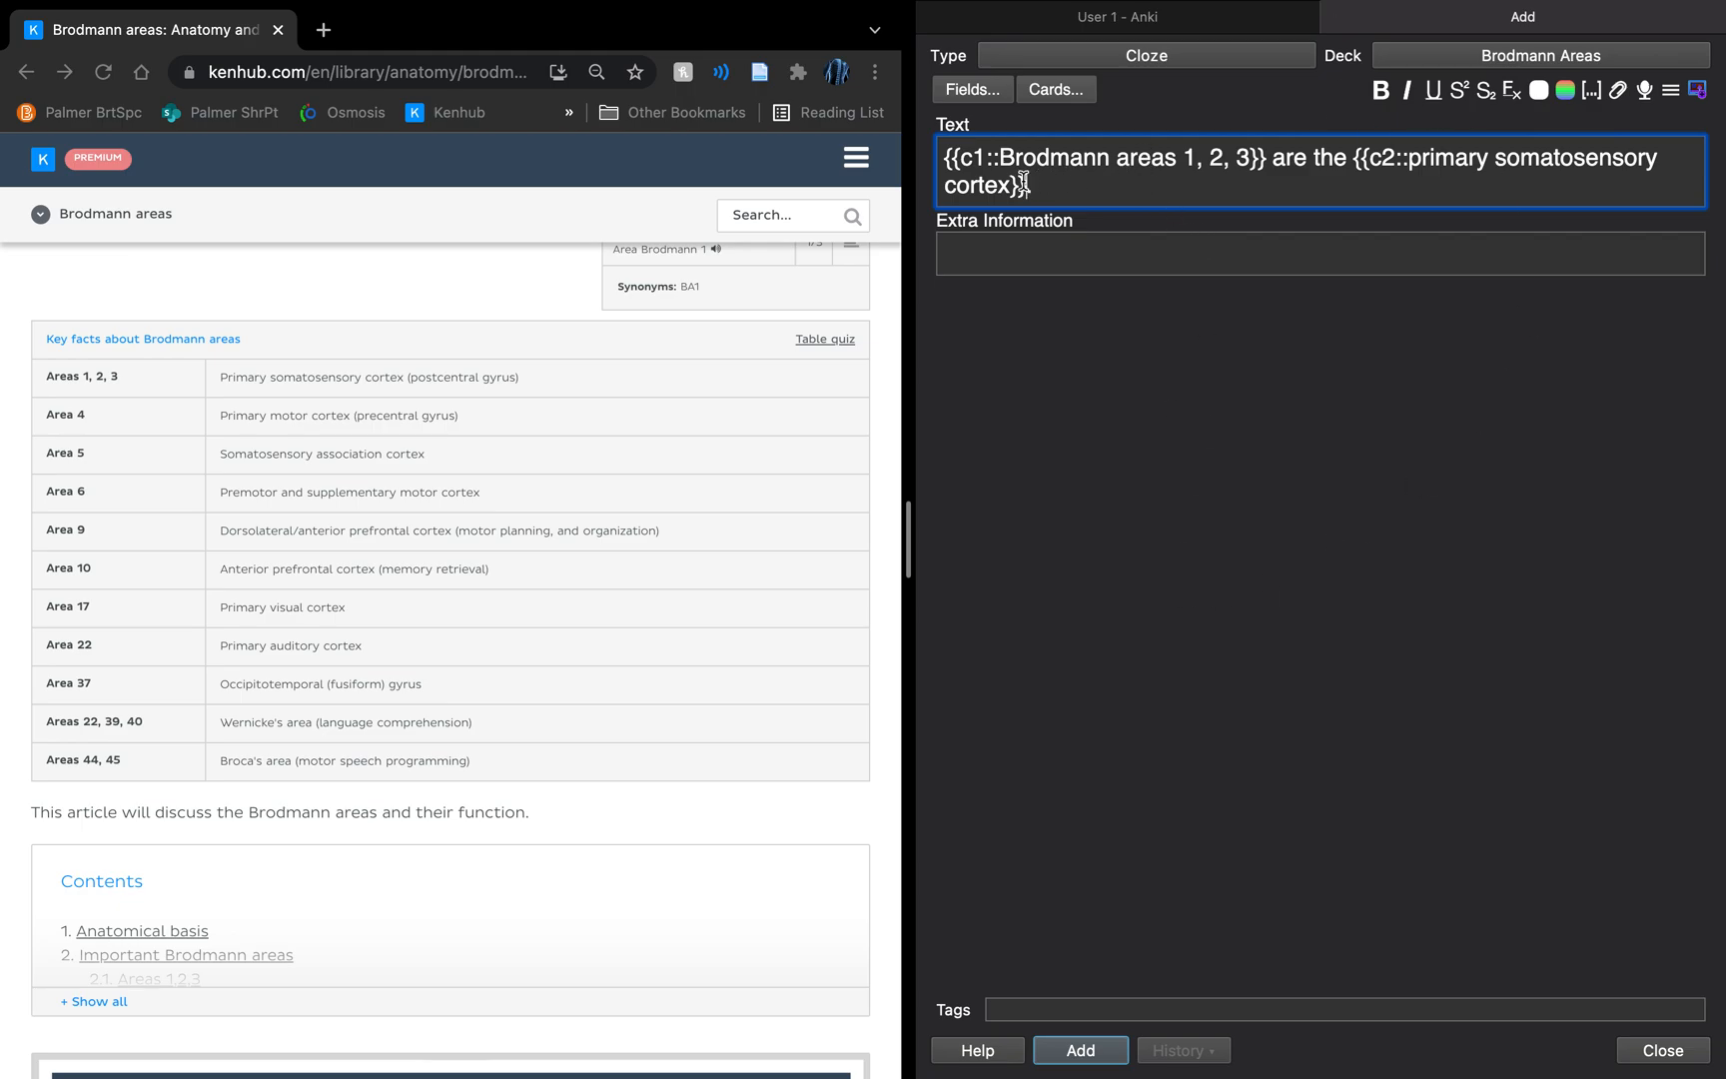
- Underline the words inside both cloze deletions, "Brodmann areas 1, 2, 3" and "primary somatosensory cortex"
drag(1000, 160, 1245, 152)
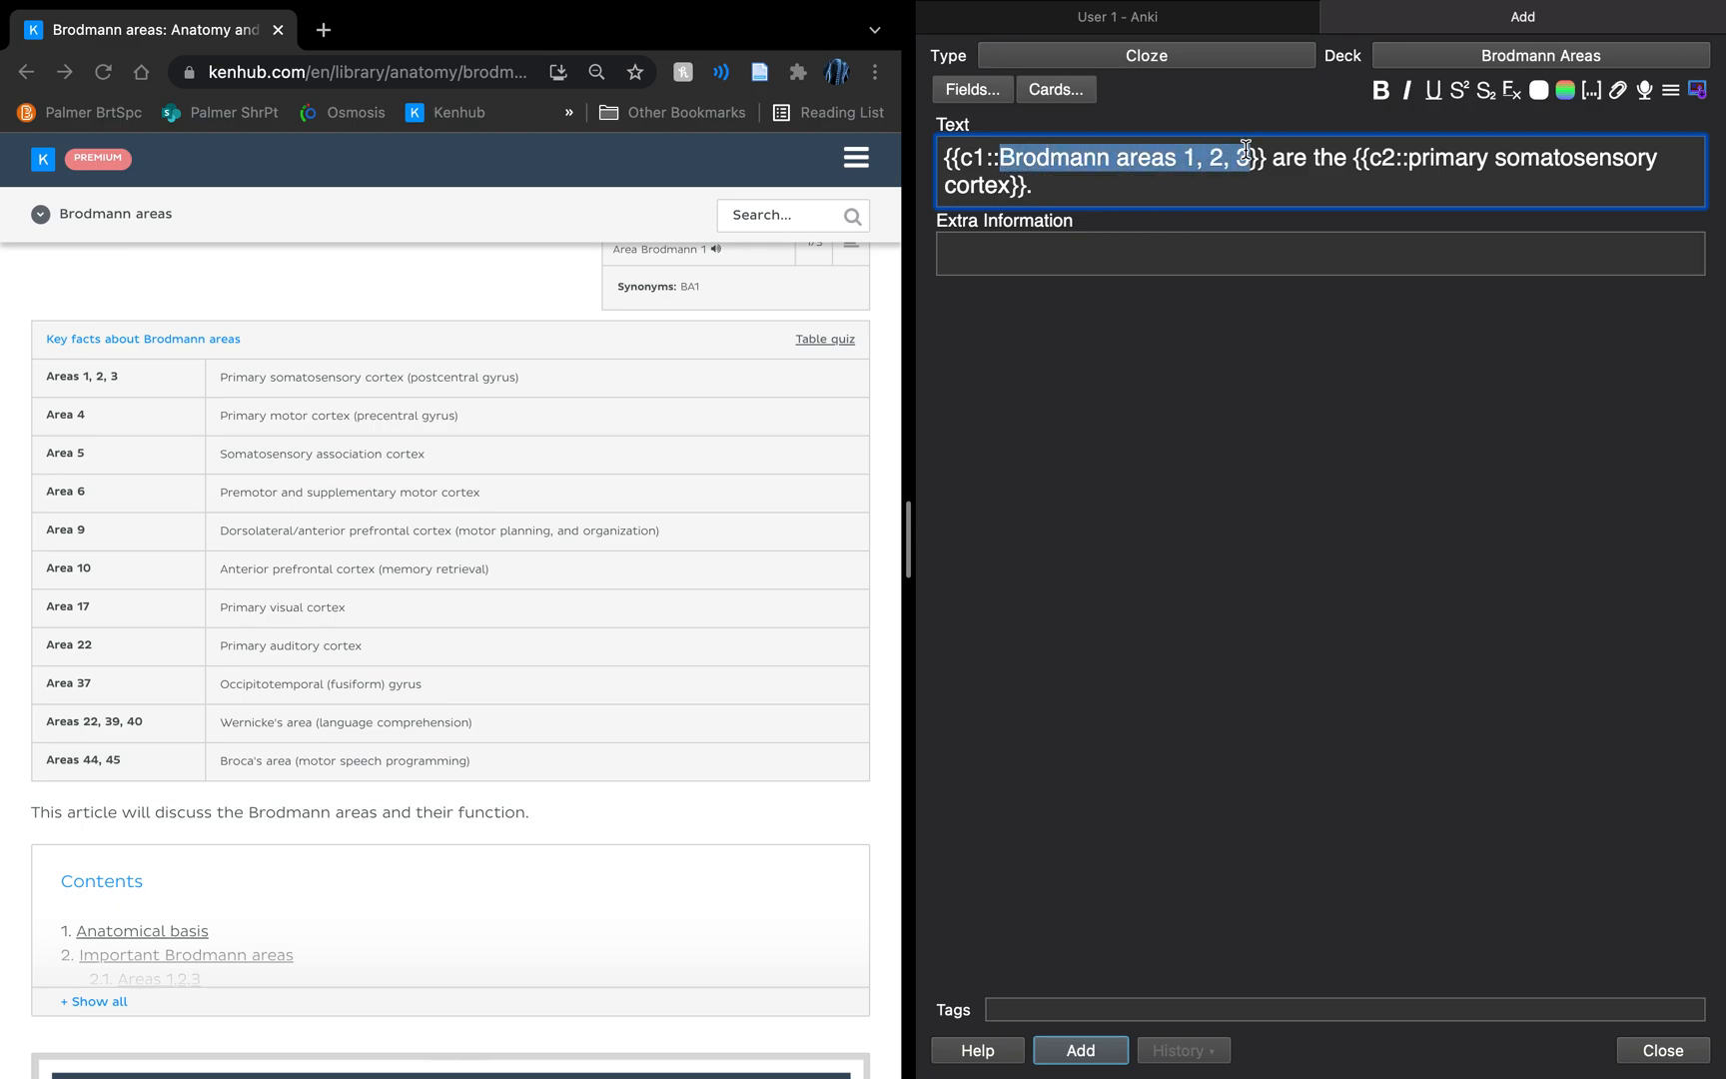
click(1280, 486)
click(1412, 157)
drag(1414, 148, 1413, 184)
click(1168, 180)
drag(1000, 160, 1249, 162)
click(1432, 91)
drag(1408, 157, 1009, 193)
key(super+u)
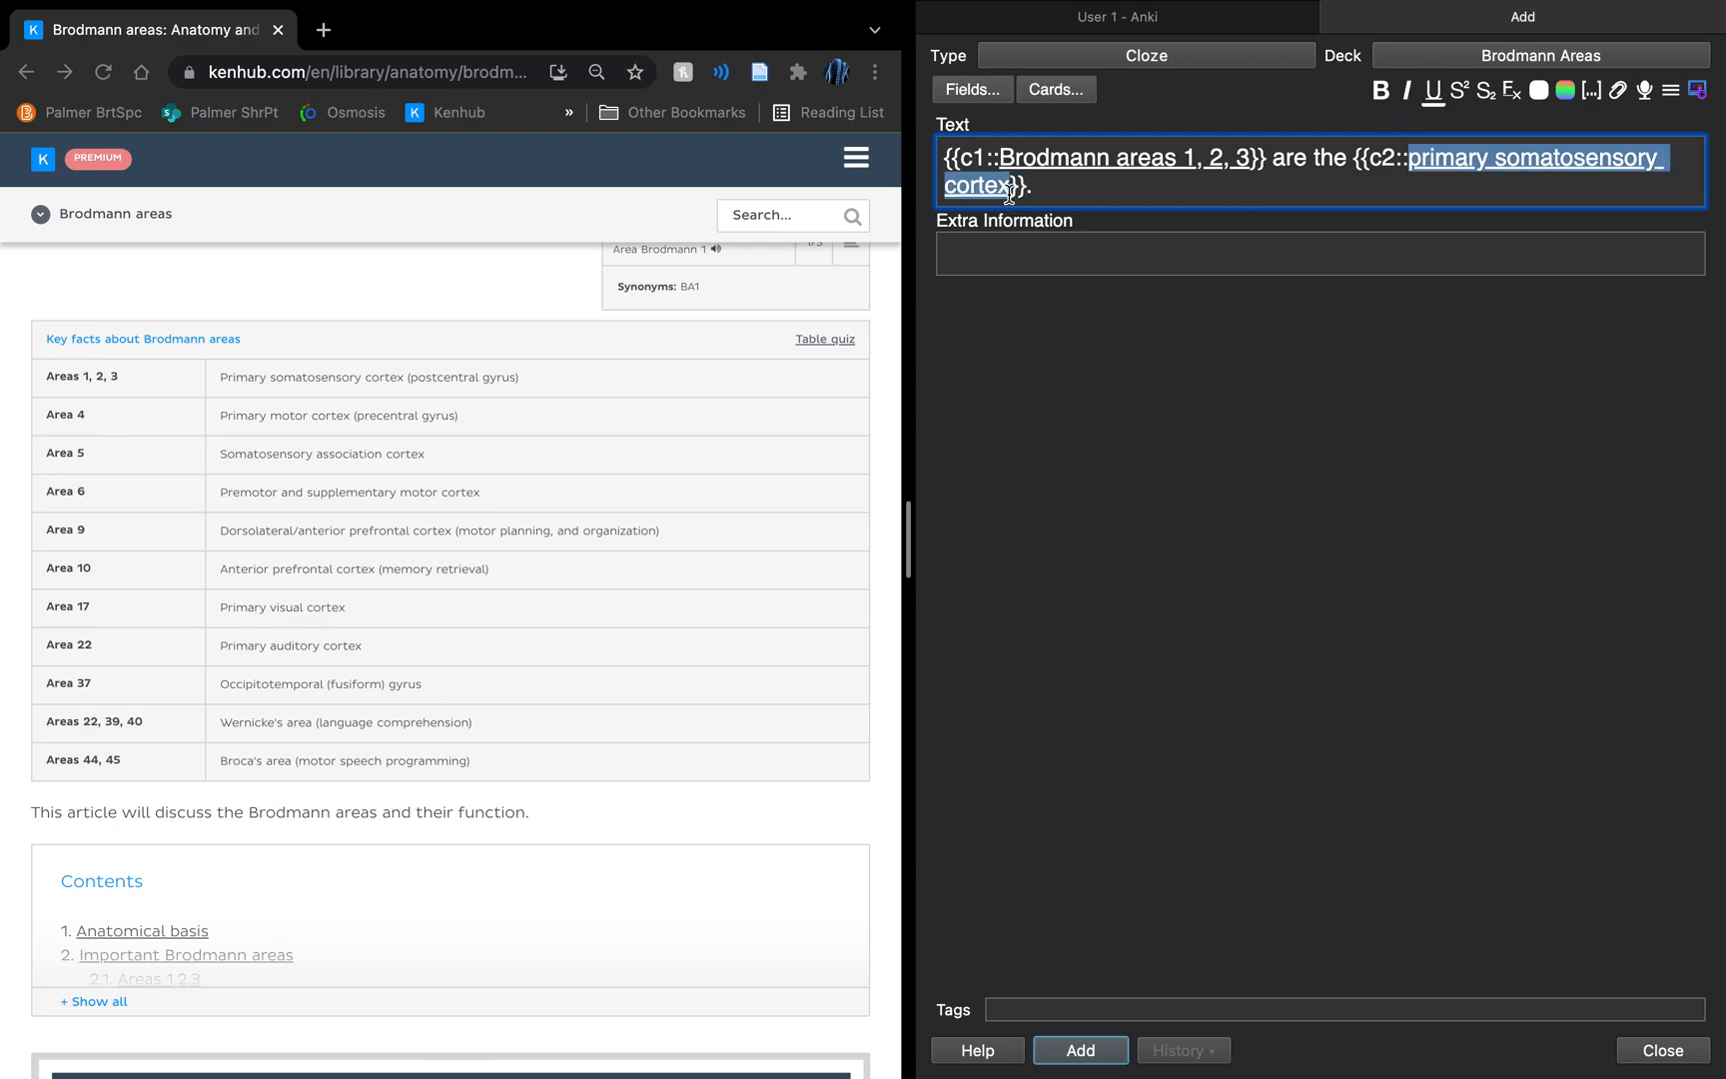
click(1124, 310)
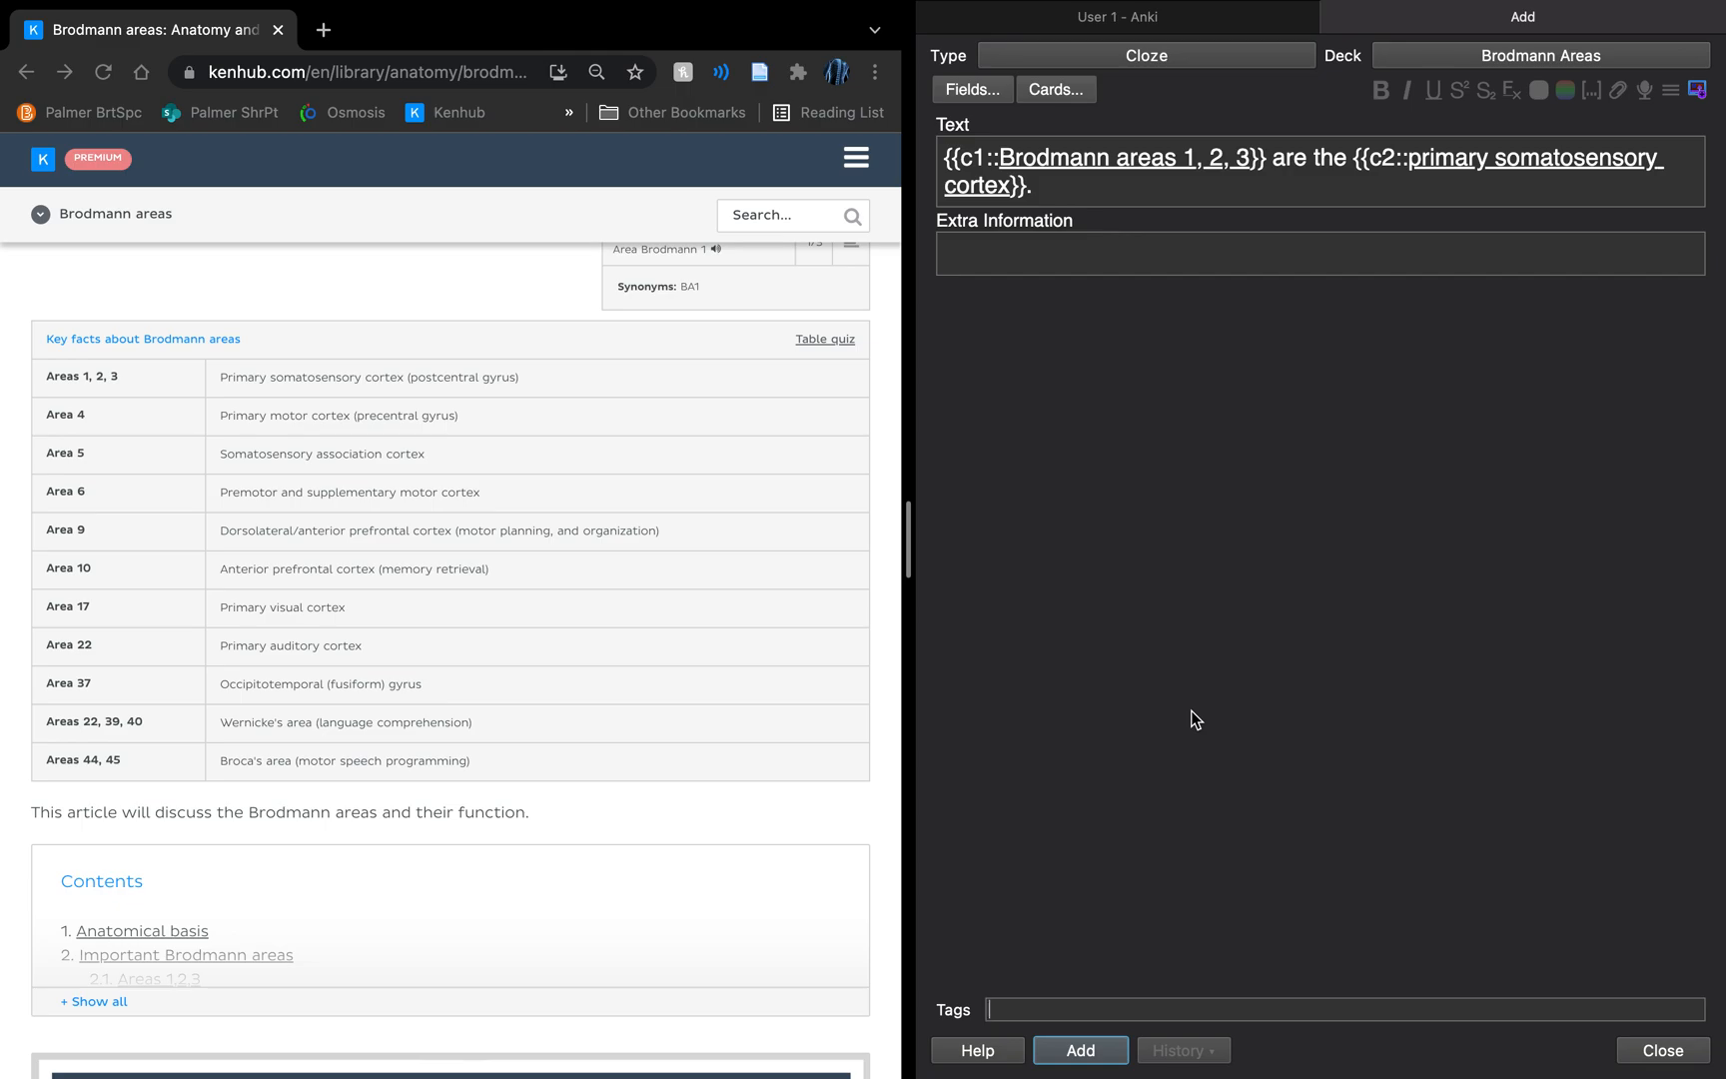
- Tag the note with "Key facts", after the heading of the article's table
text(Key facts)
click(48, 342)
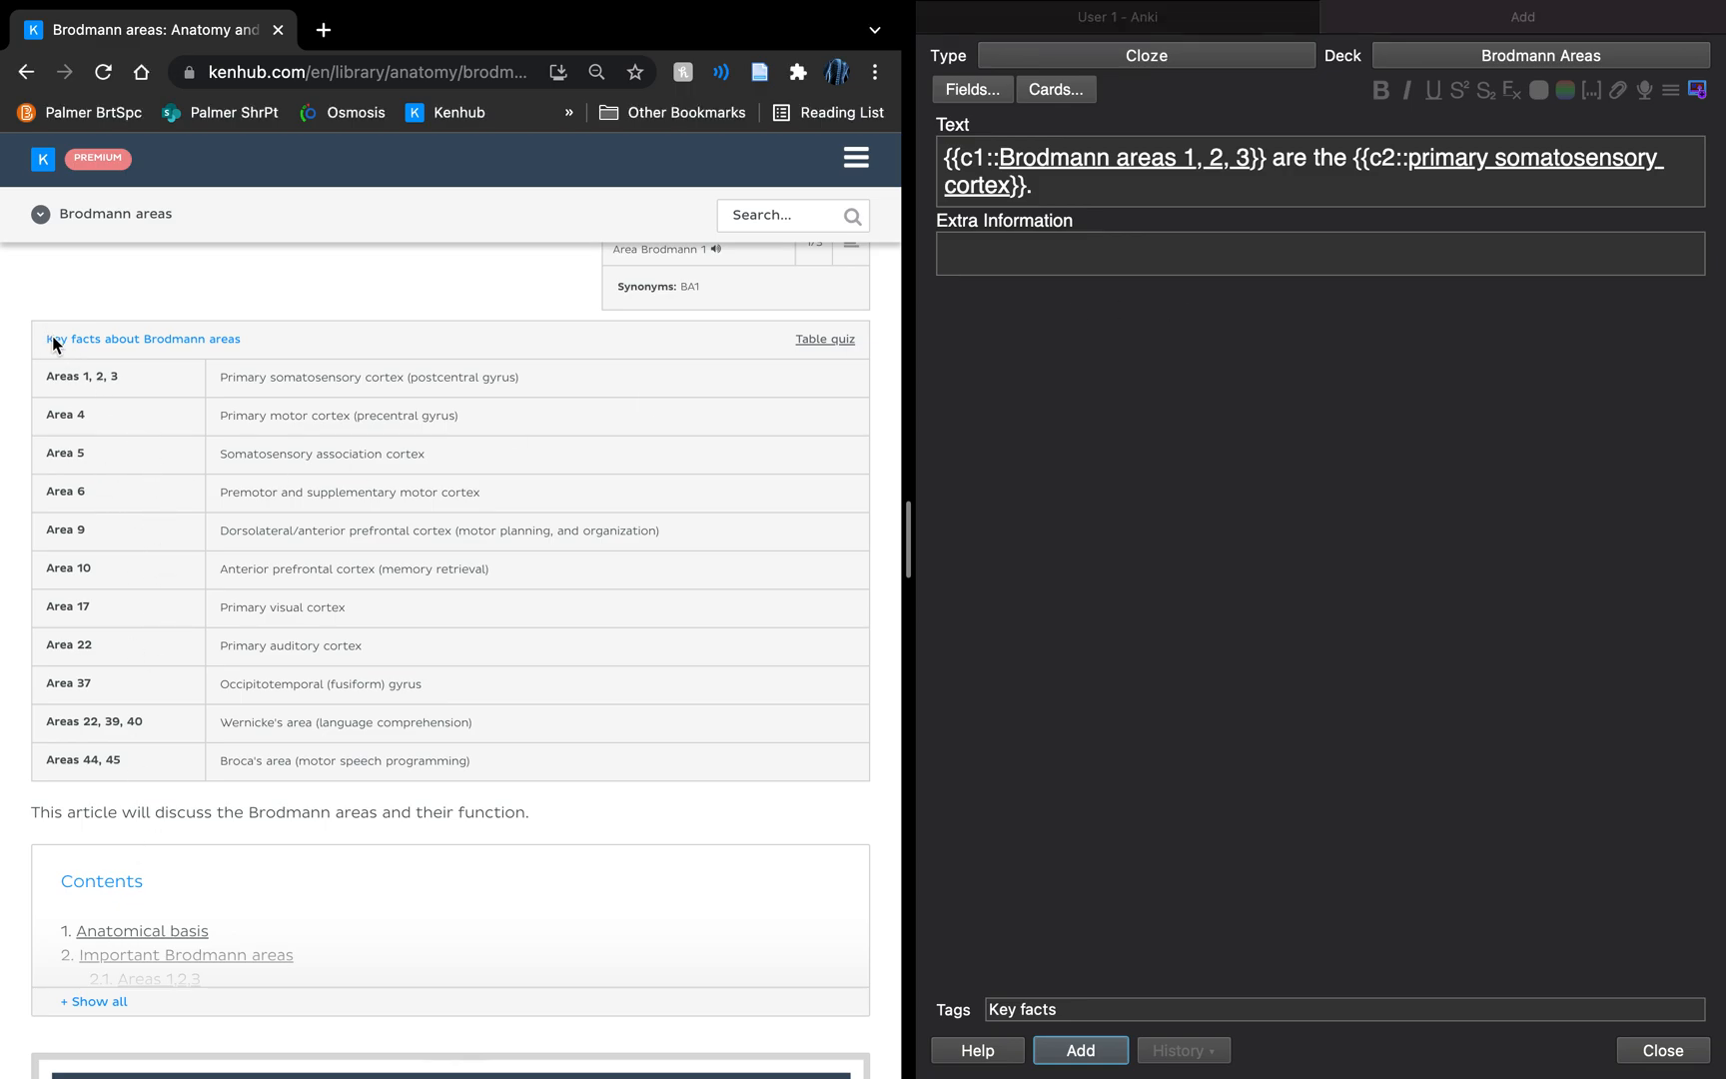
click(1020, 405)
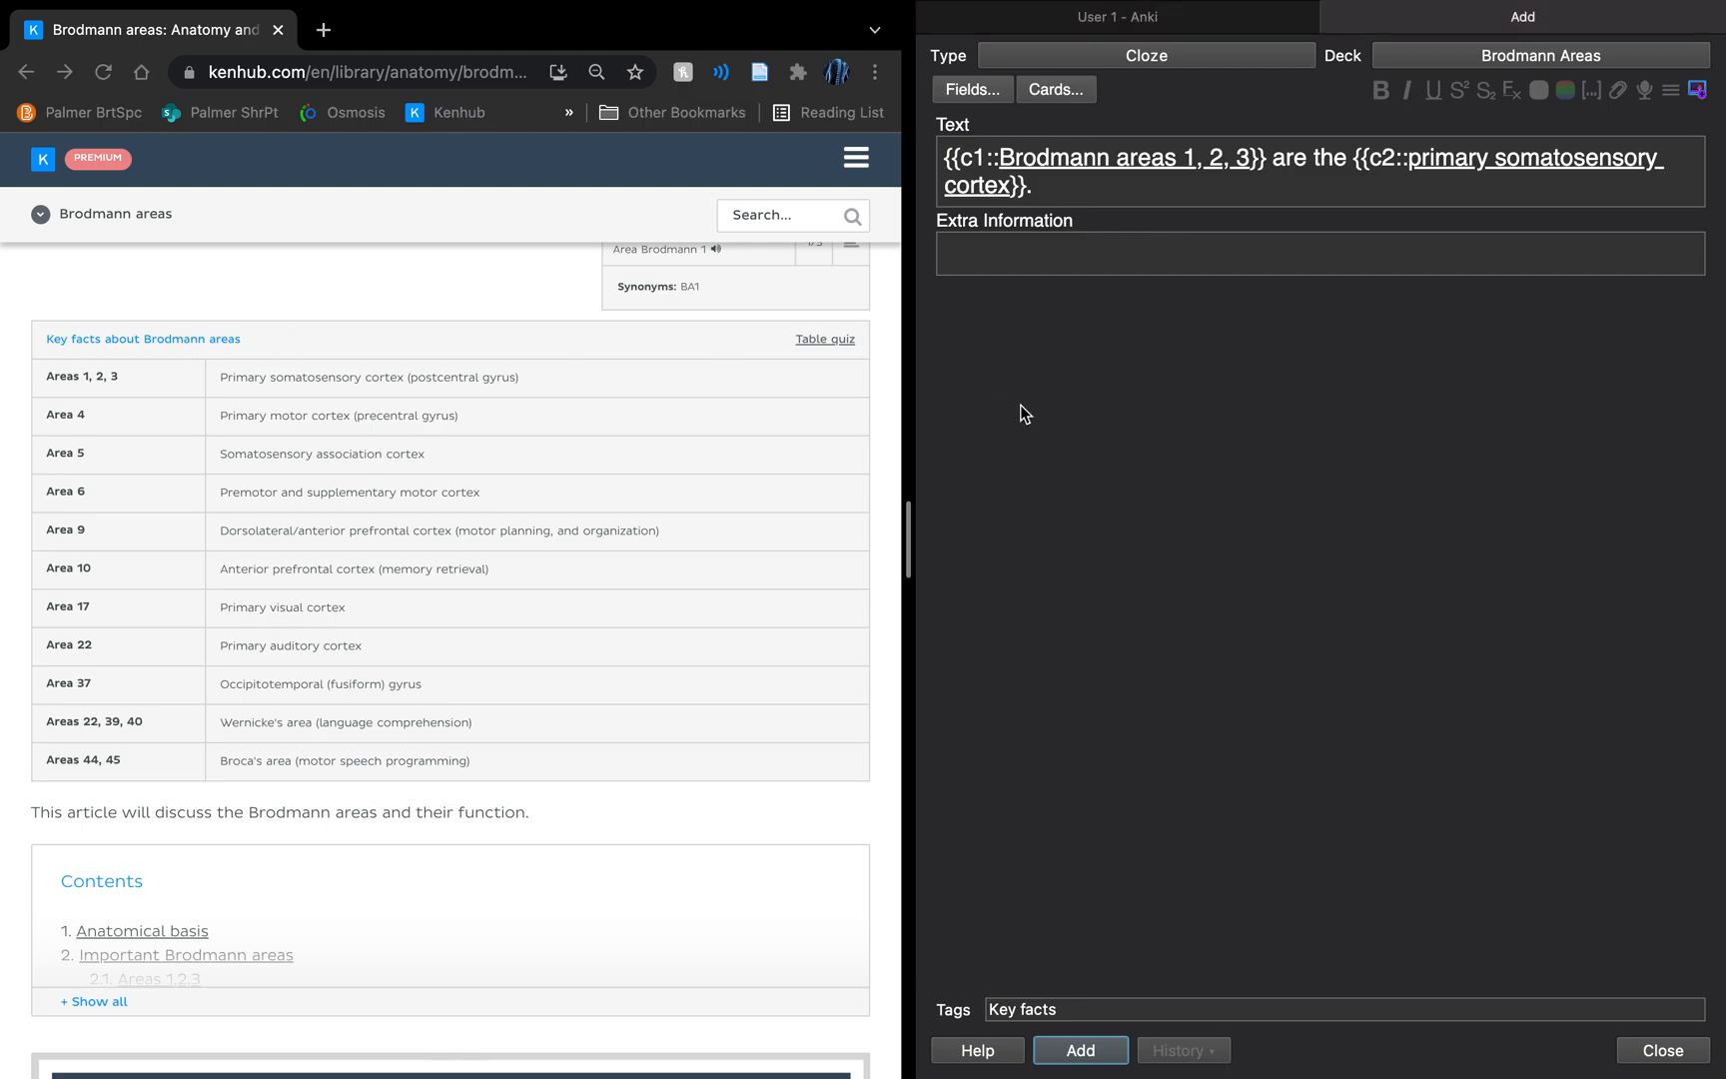
- Add the note to the Brodmann Areas deck and study its two cloze cards, rating each one Good
click(1084, 1044)
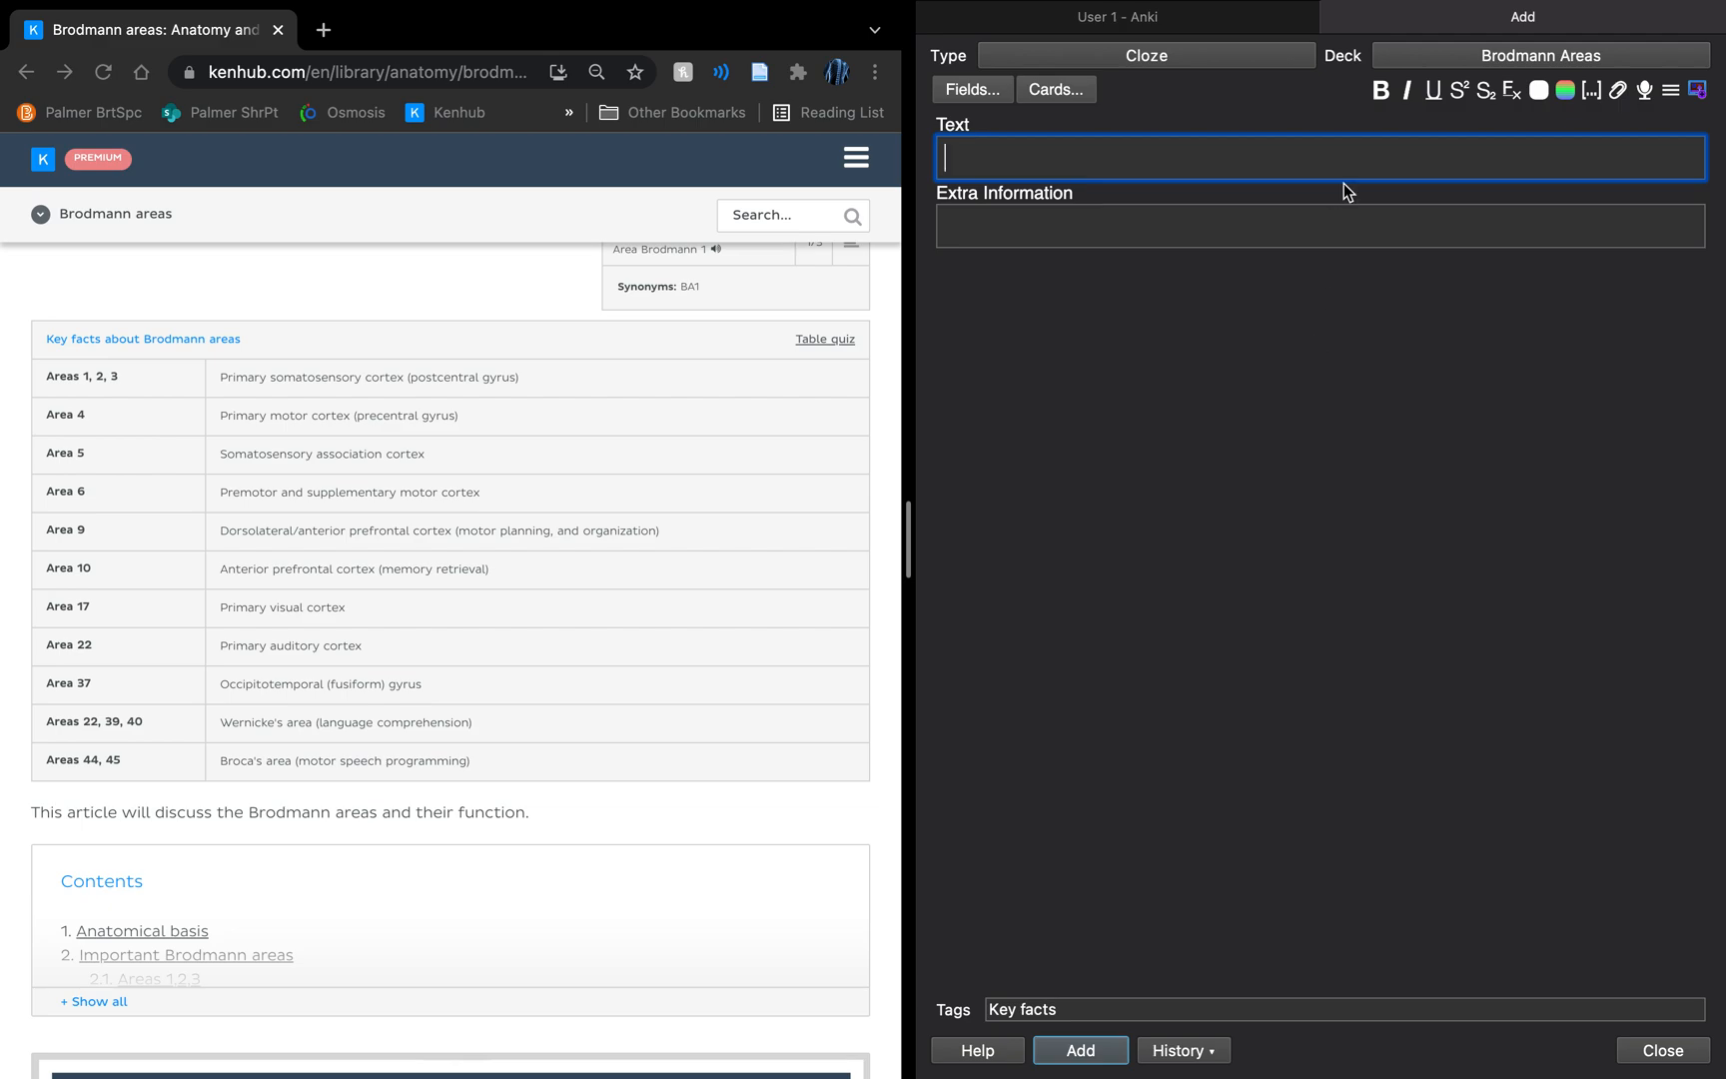
click(1335, 18)
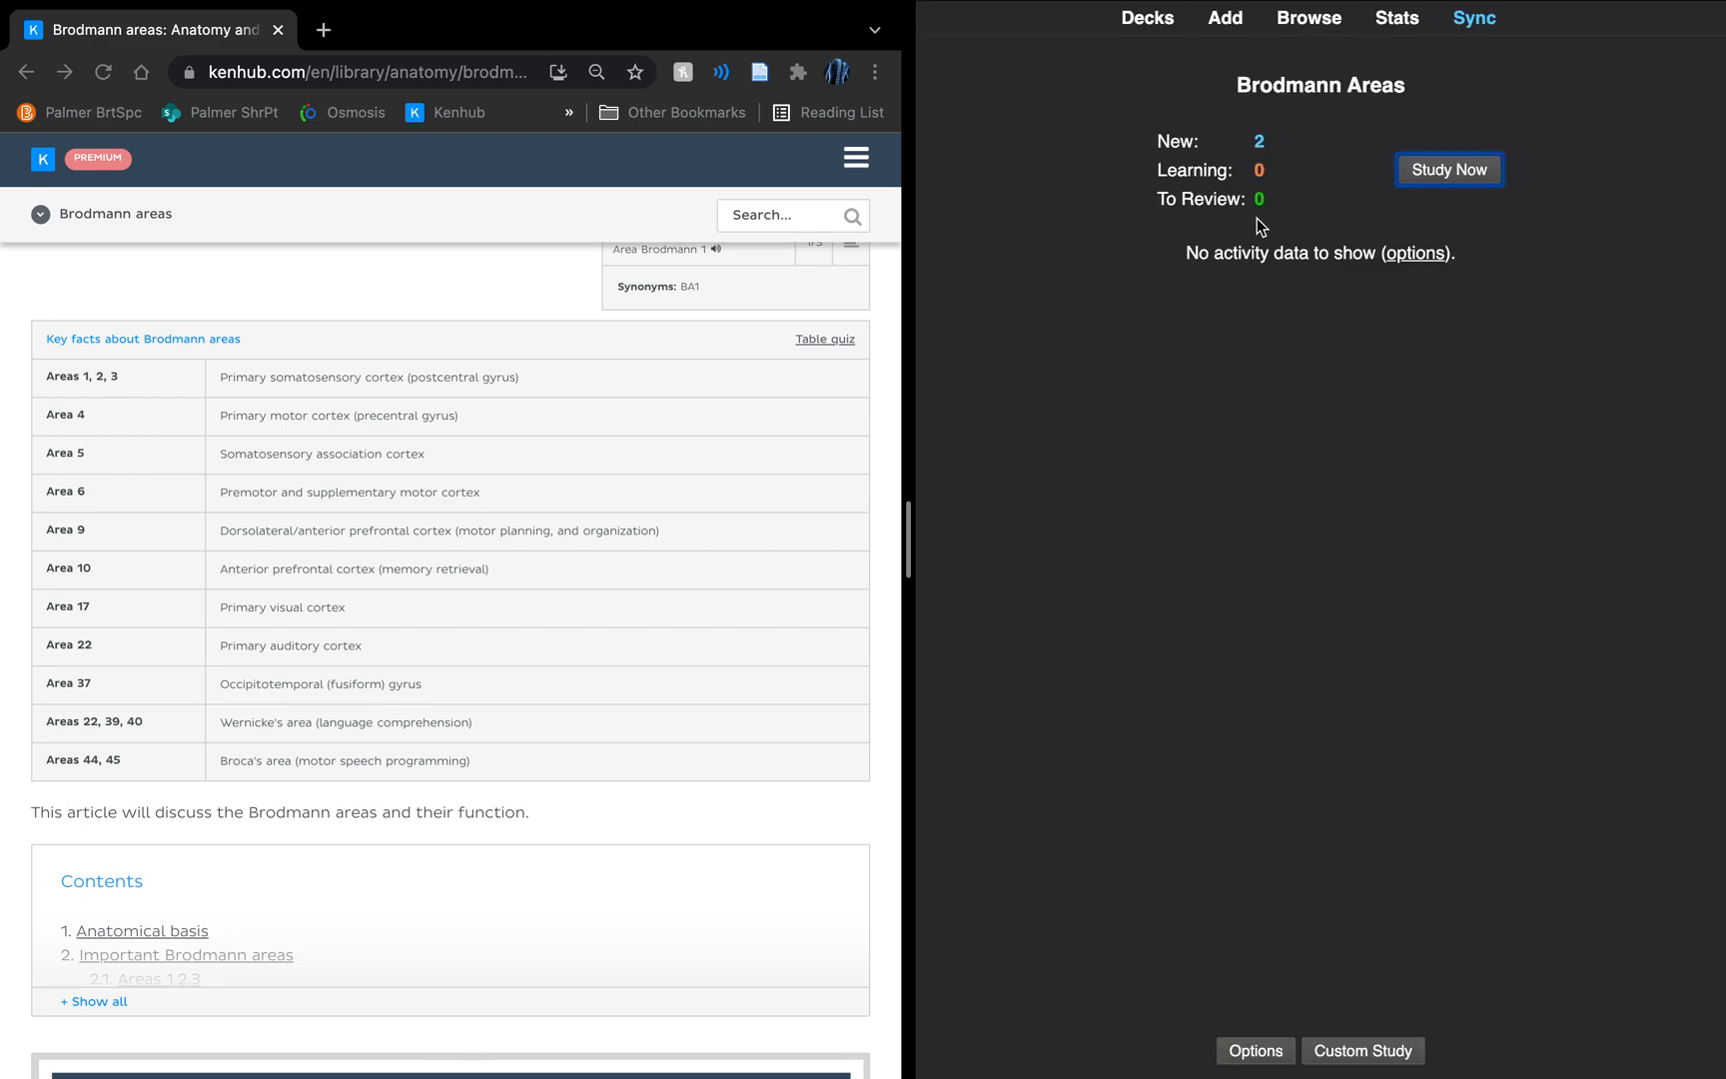
click(1435, 172)
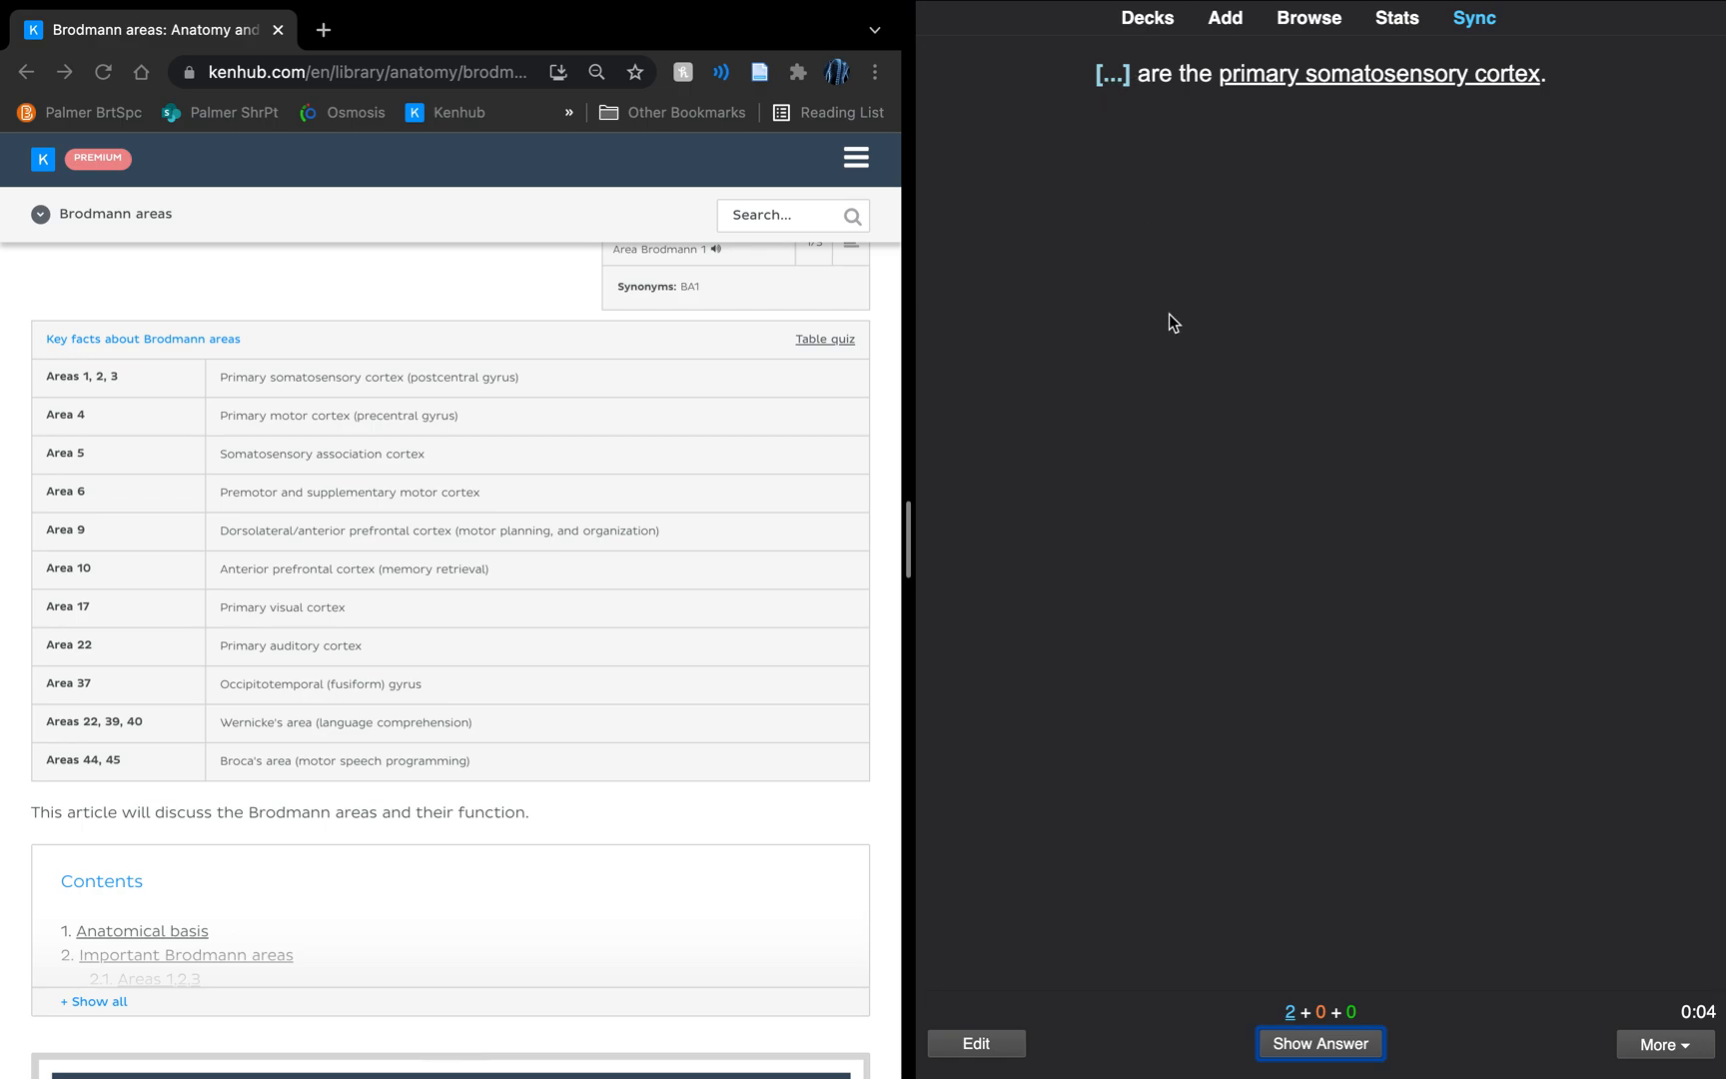
key(space)
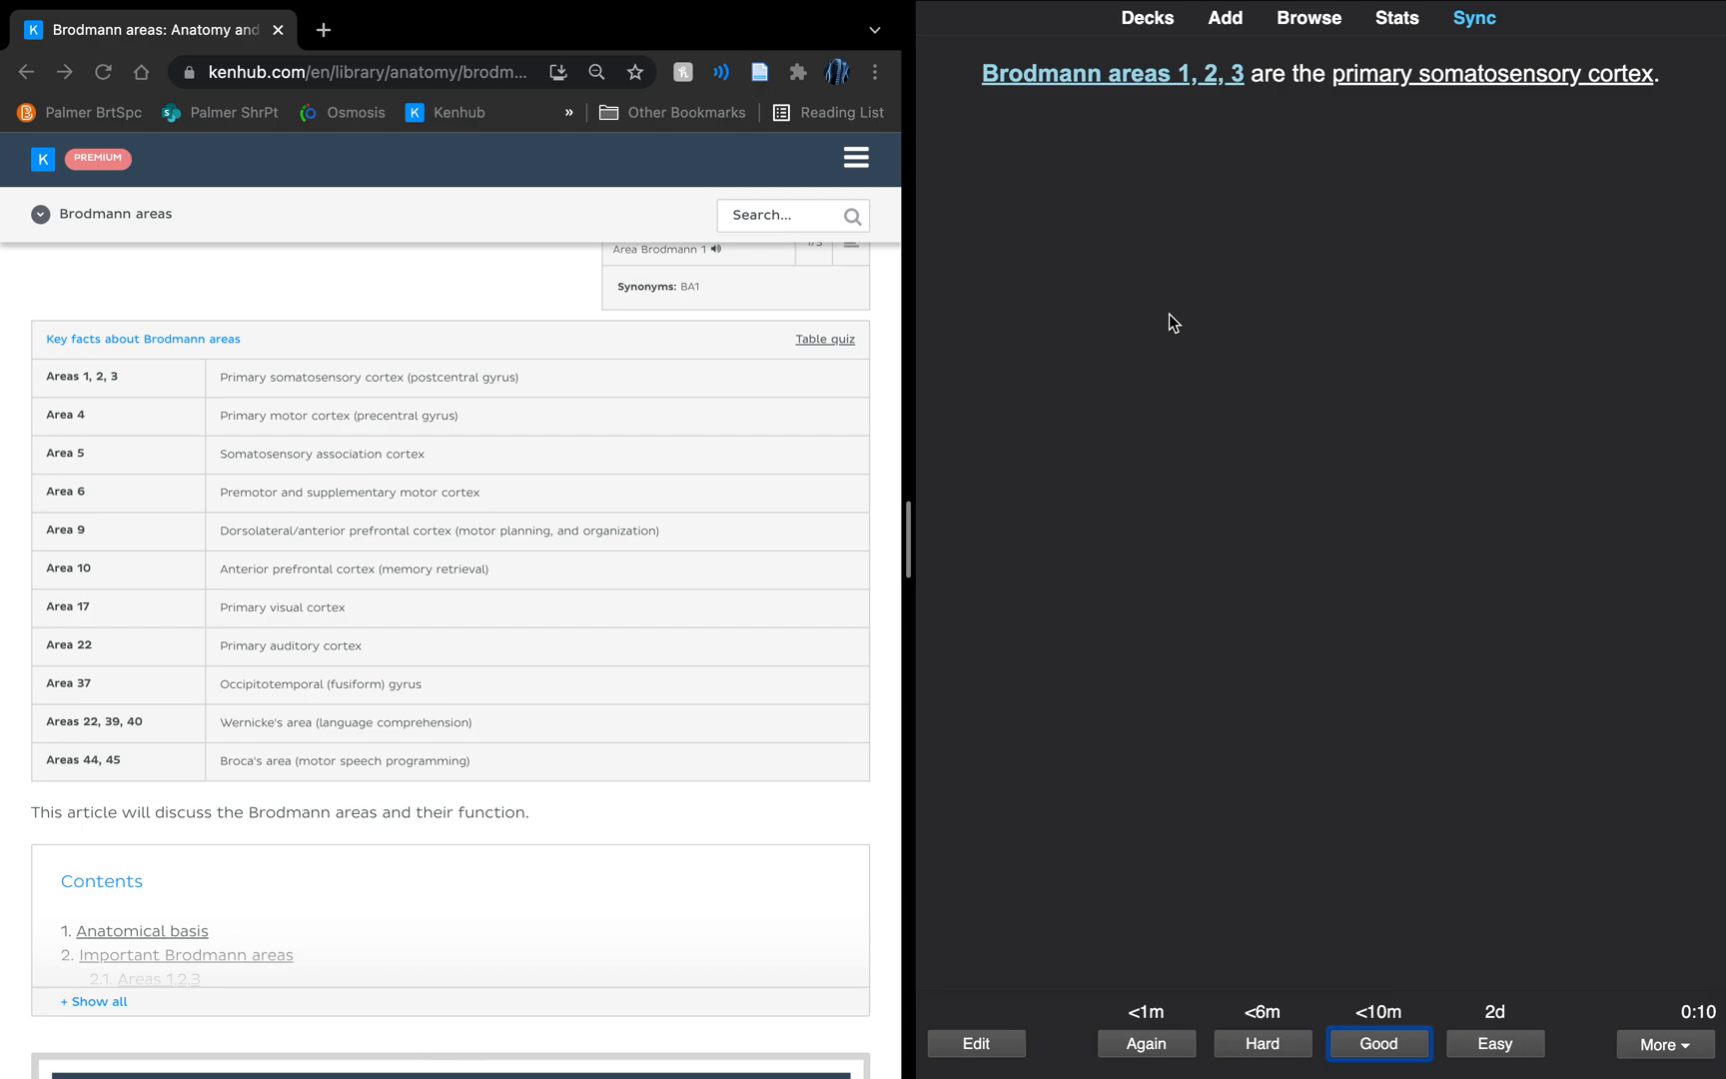
key(space)
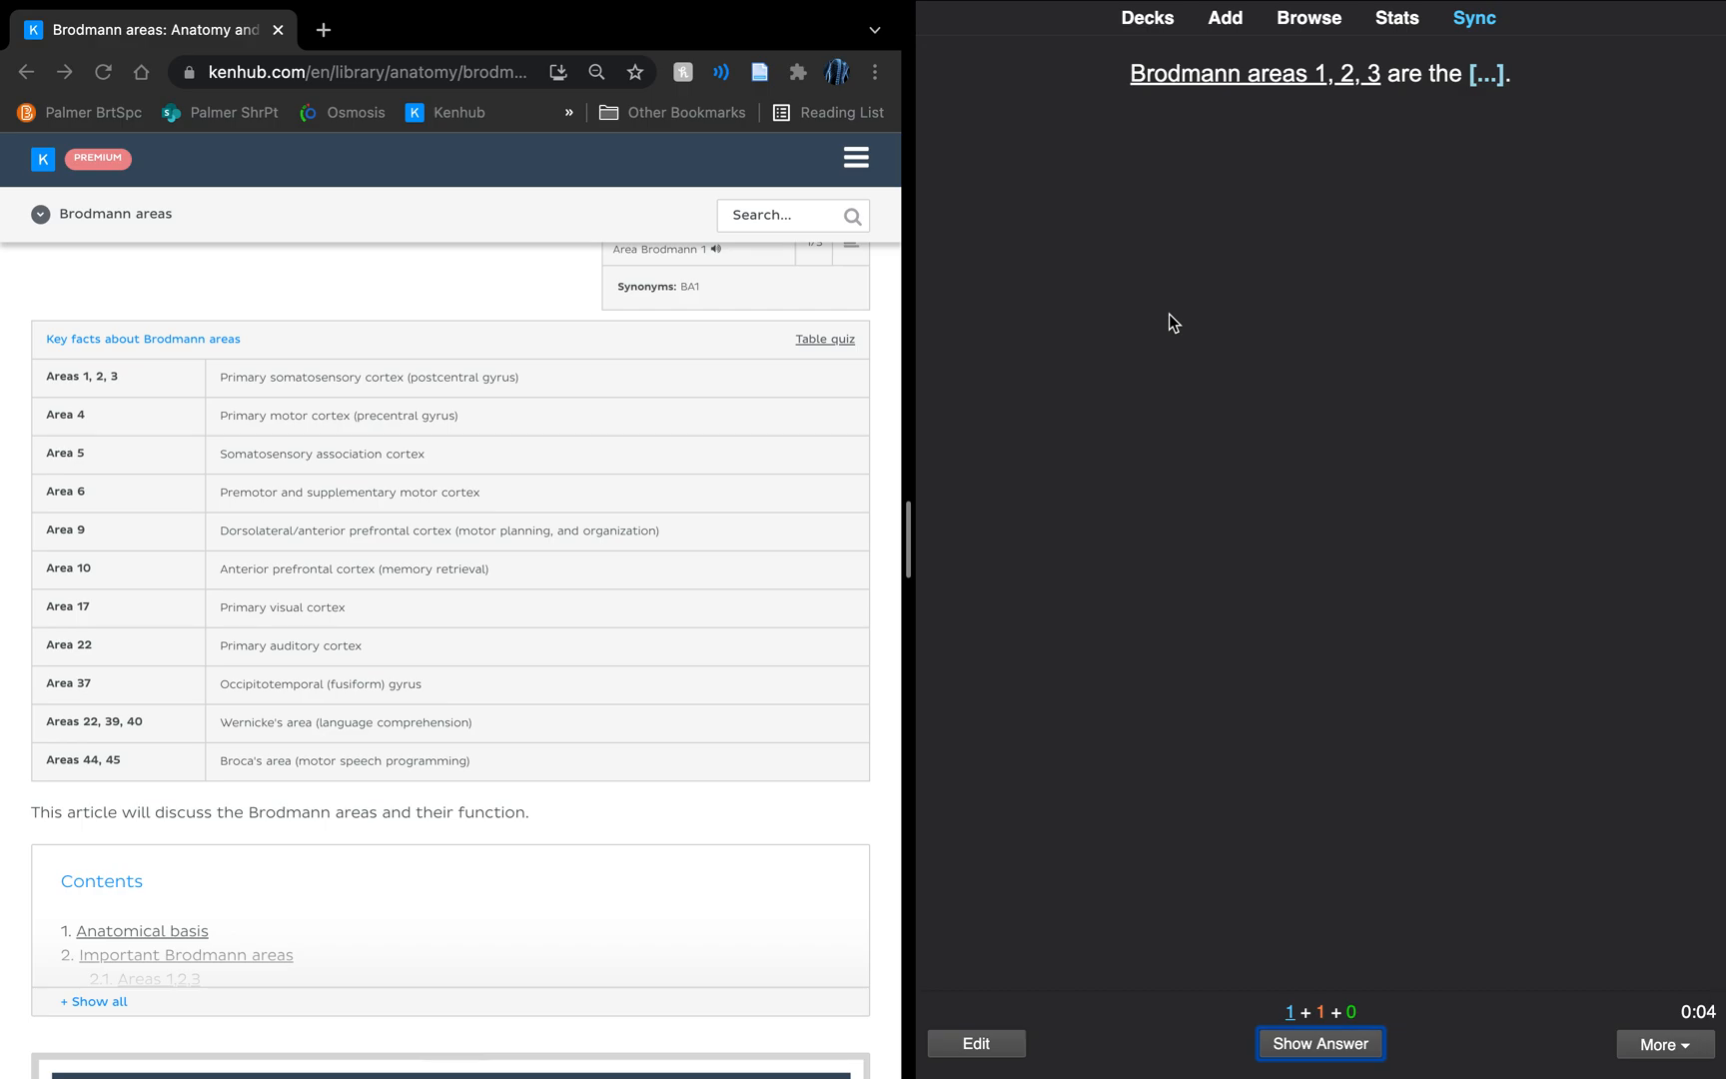
key(space)
key(space)
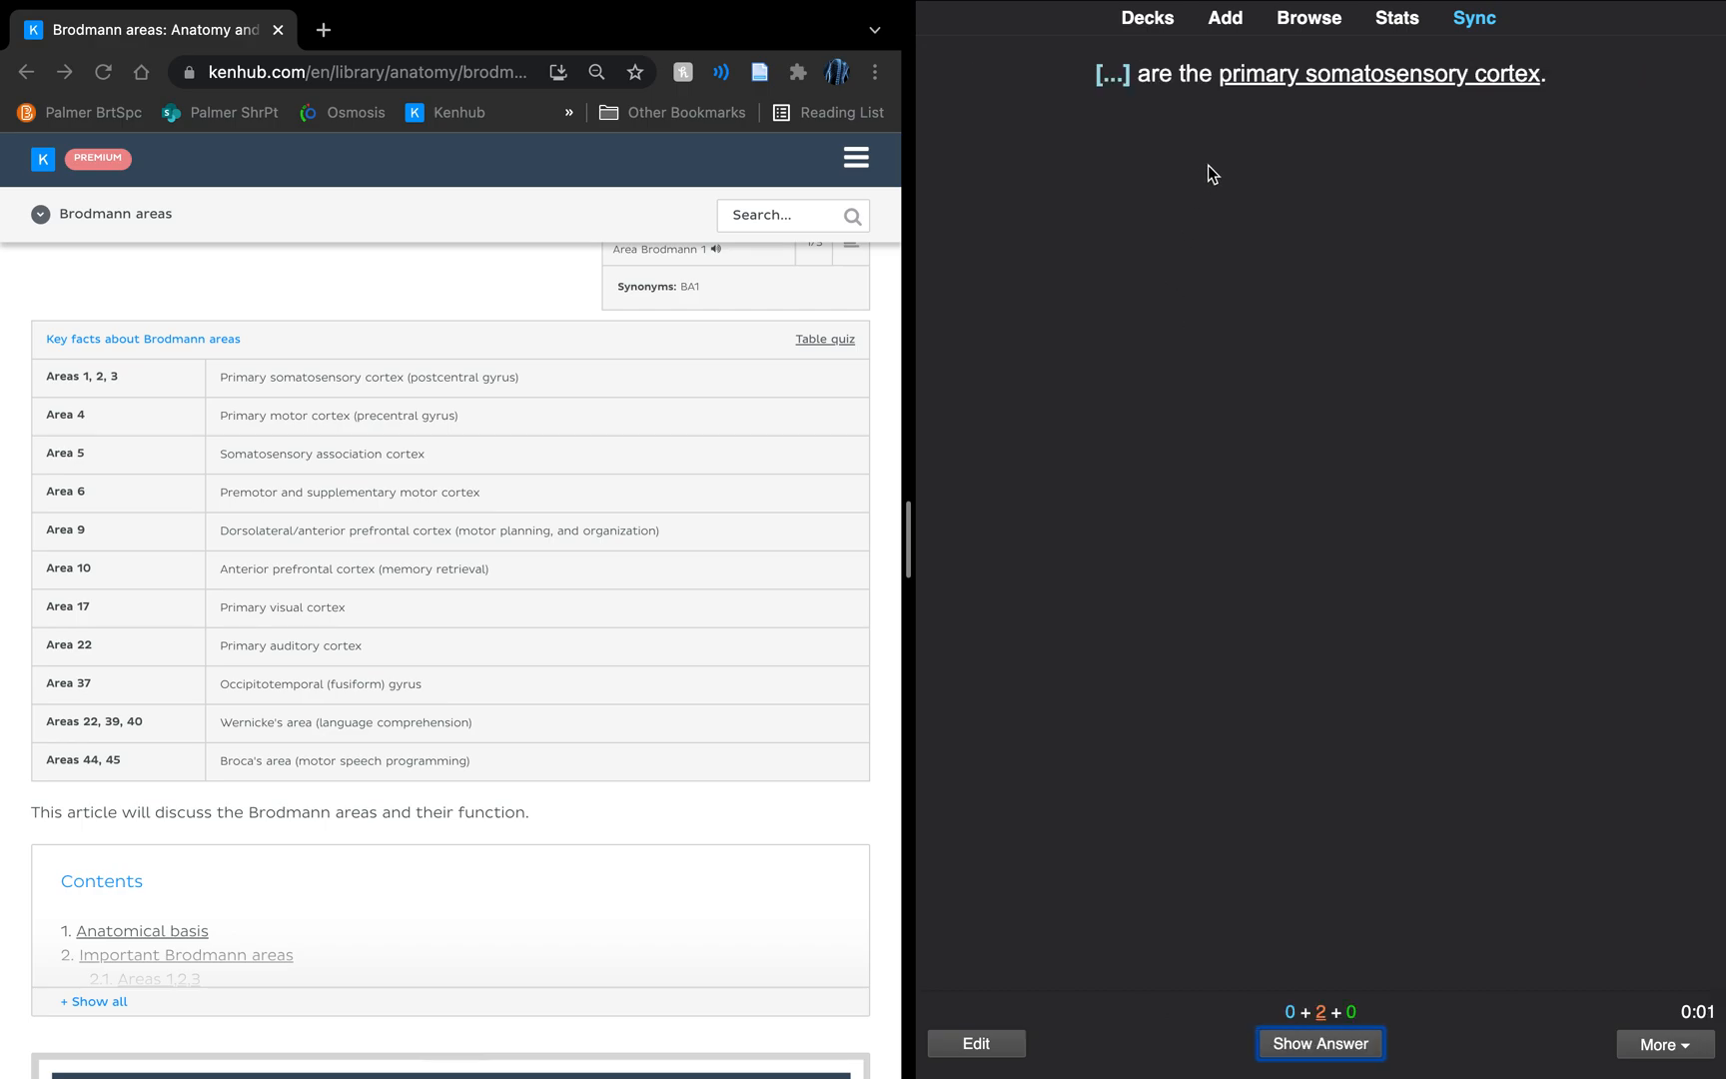
- Start a new cloze note with the text "The key Brodmann areas for speech are Brodmann areas 22, 39, & 40"
click(1227, 19)
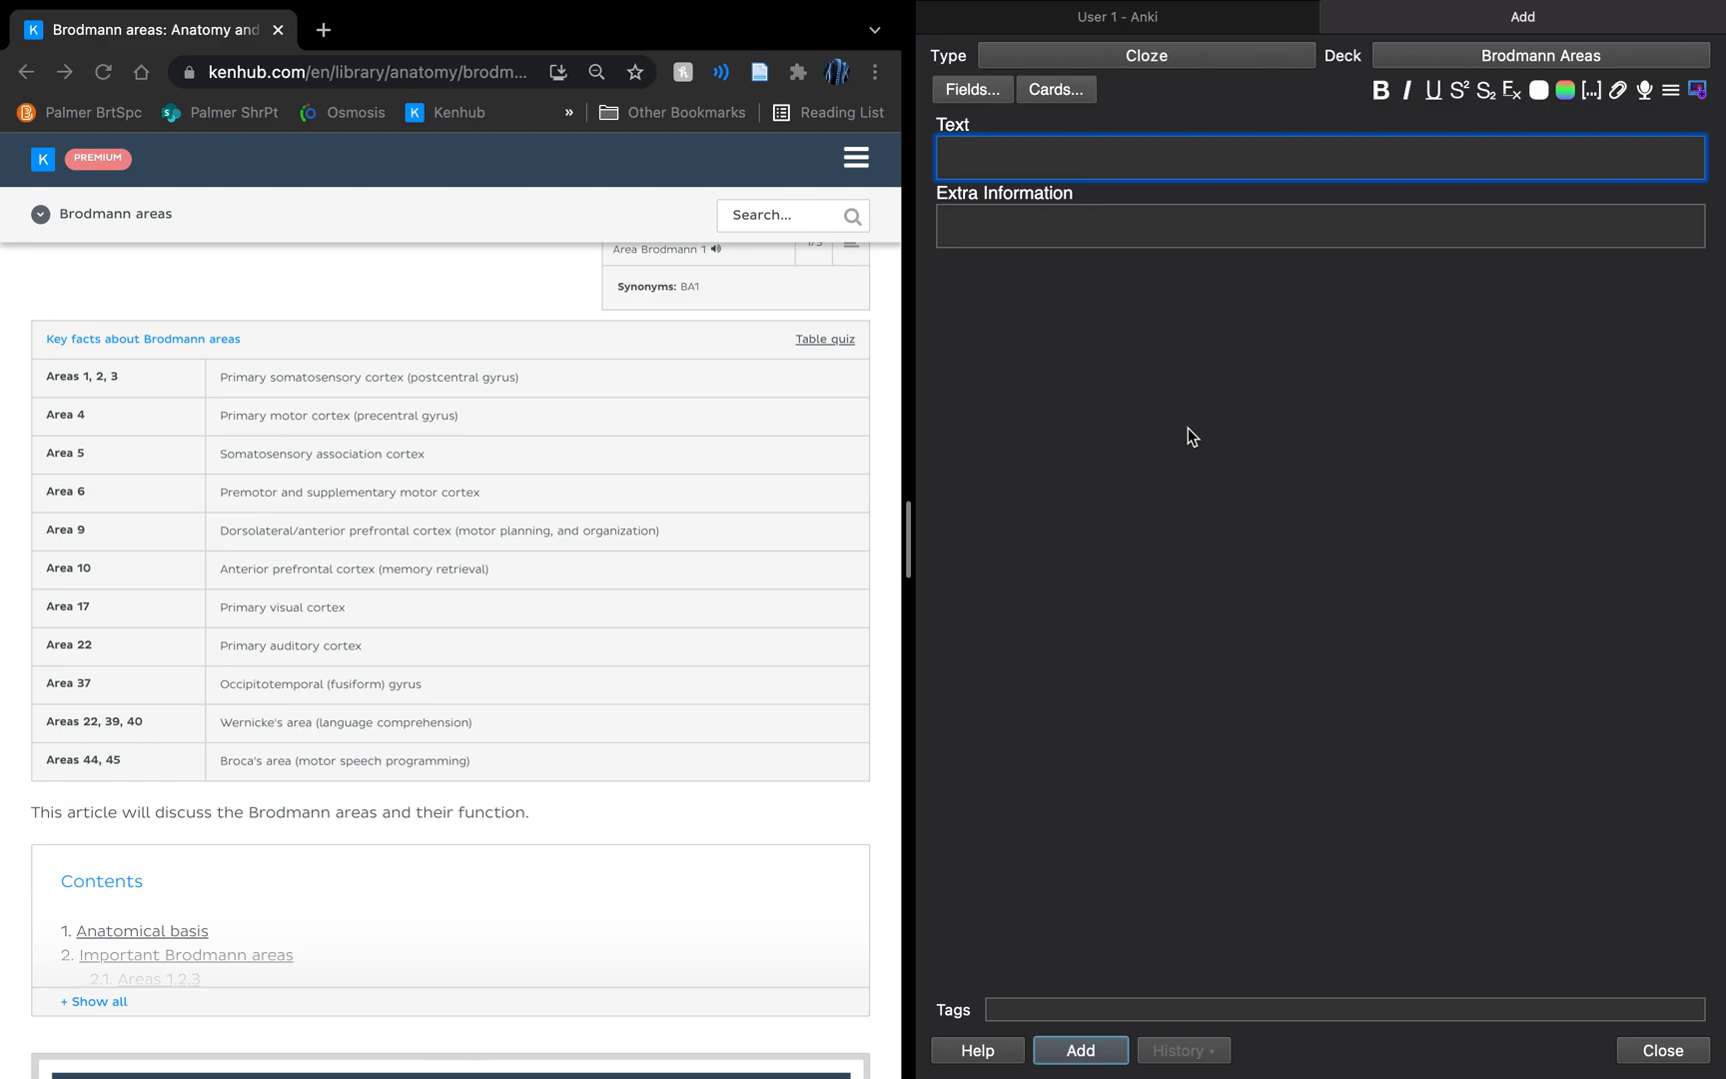
text(The b)
key(BackSpace)
text(Brodmann areas for )
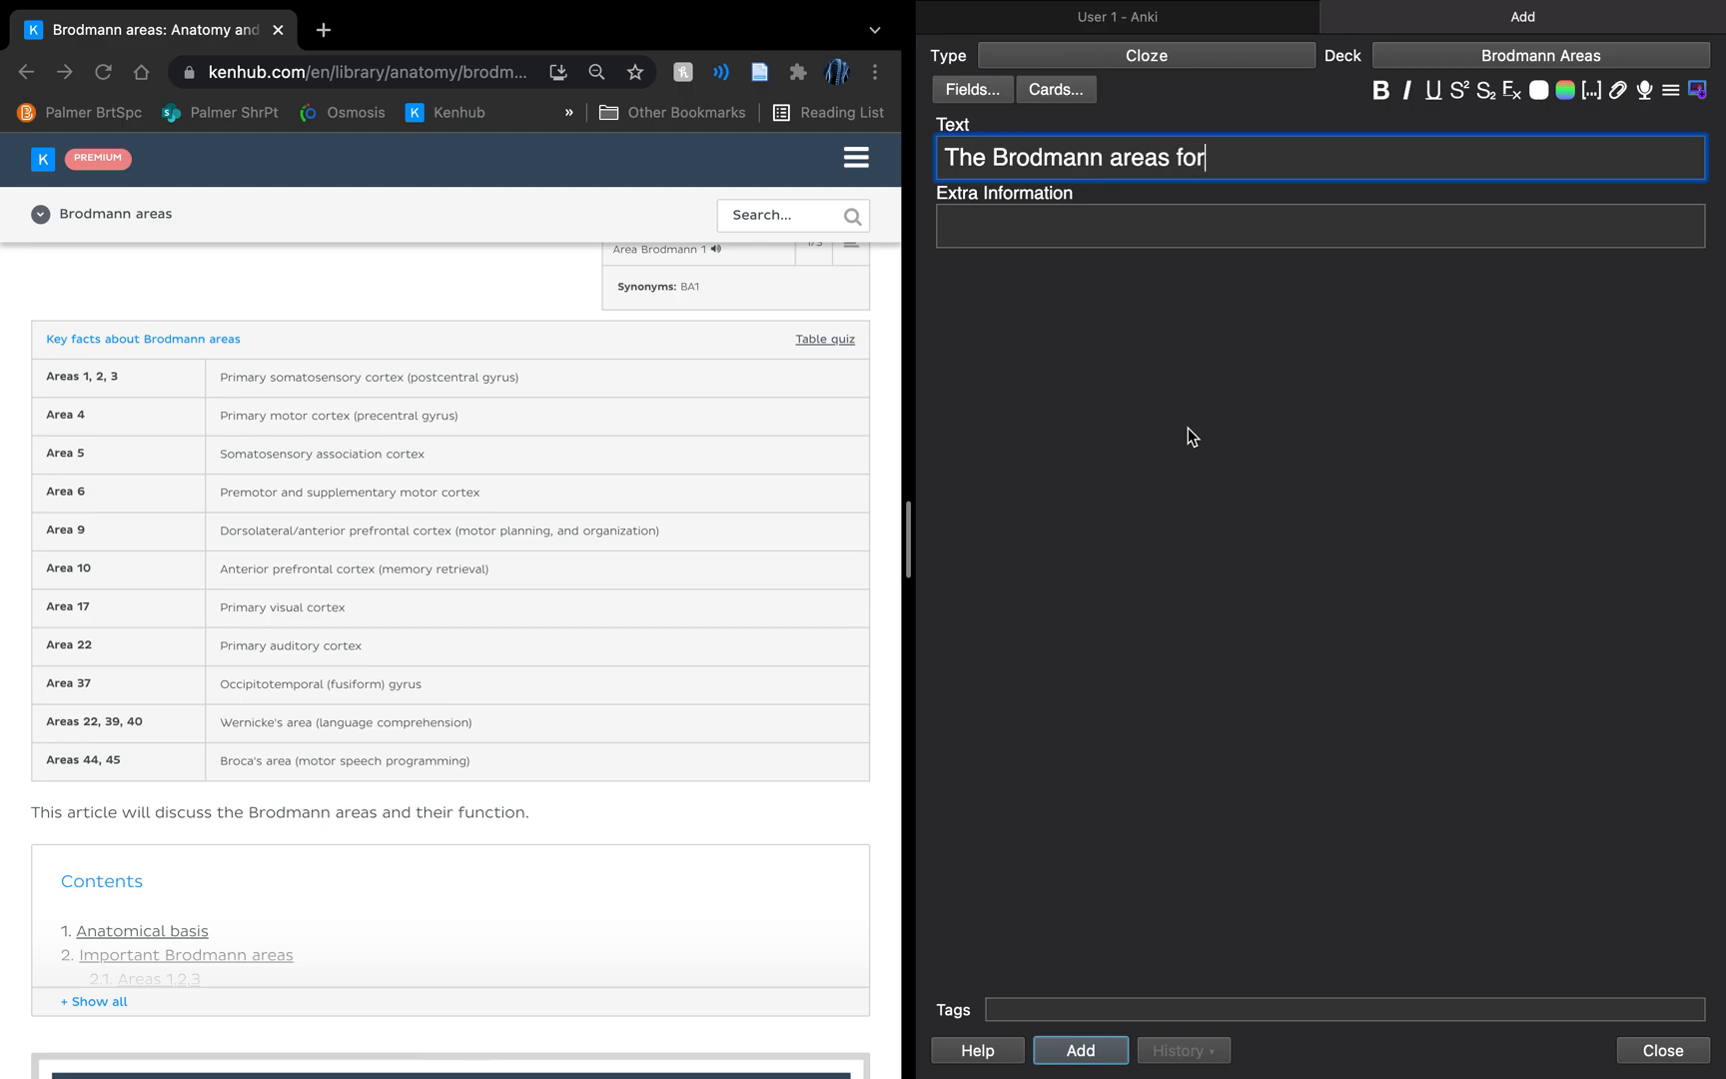
text(speech are)
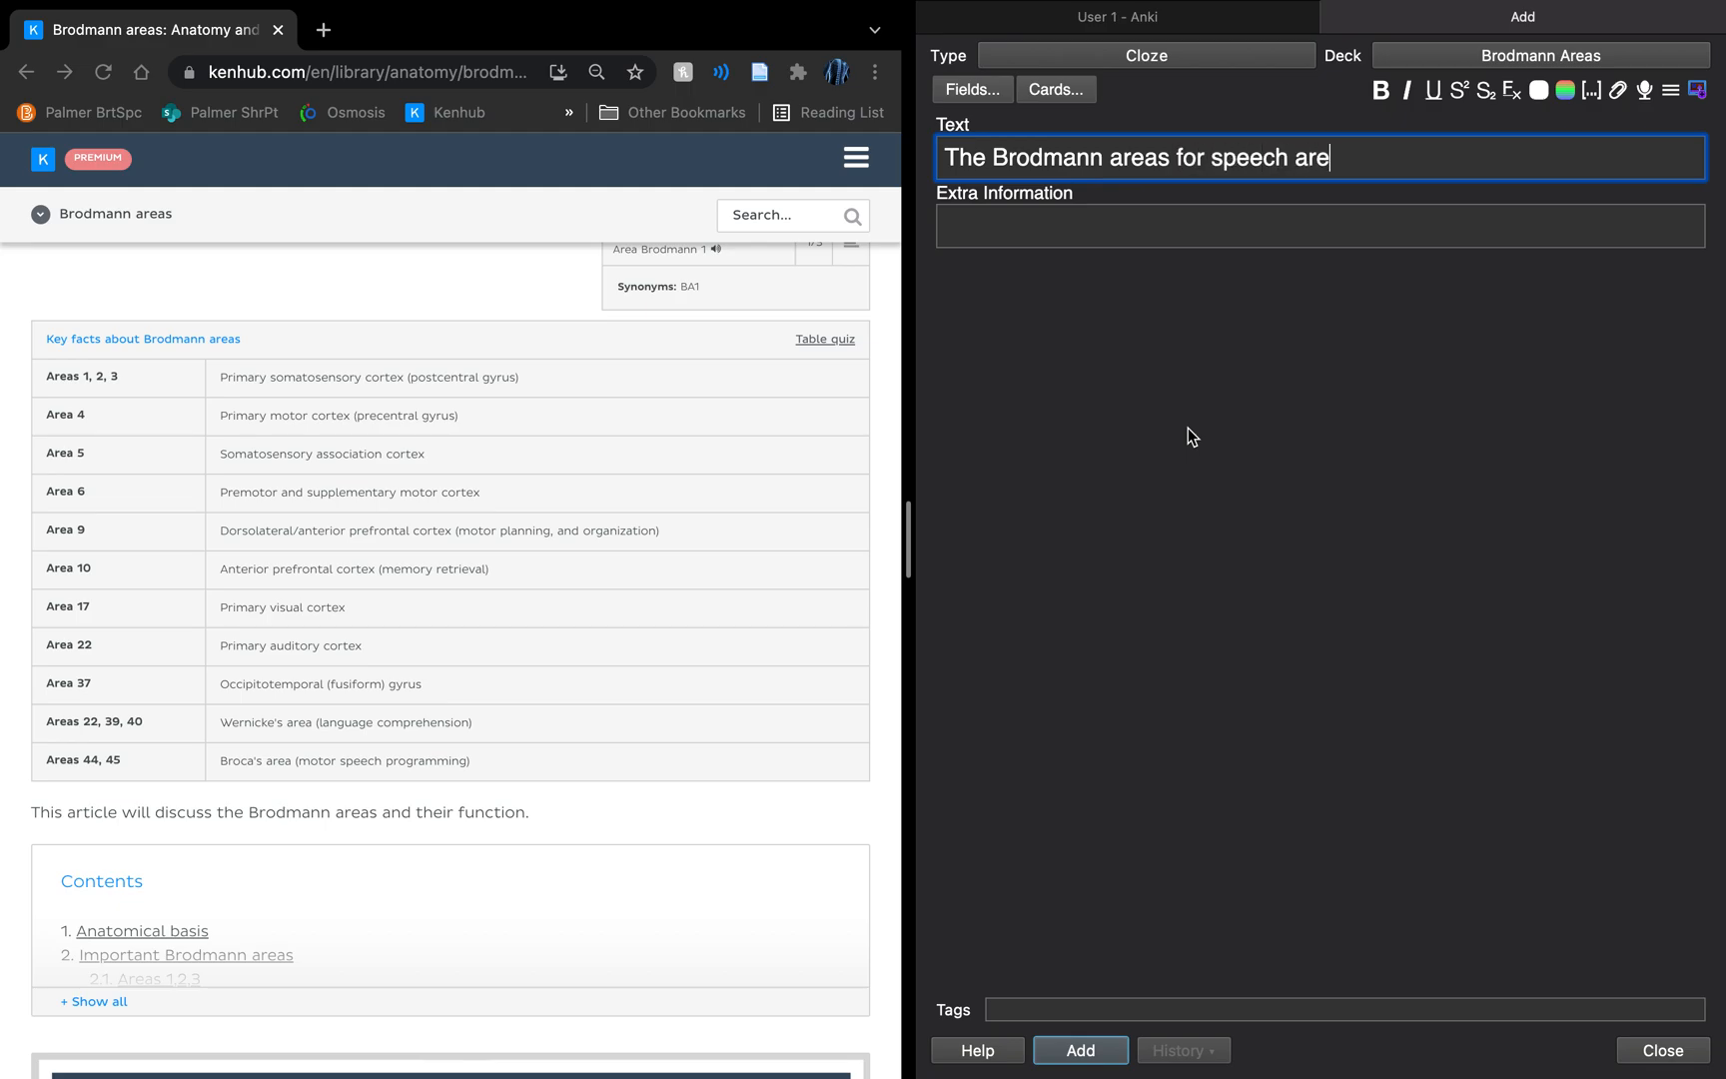
click(996, 155)
text(key)
click(1467, 149)
text(Brodman)
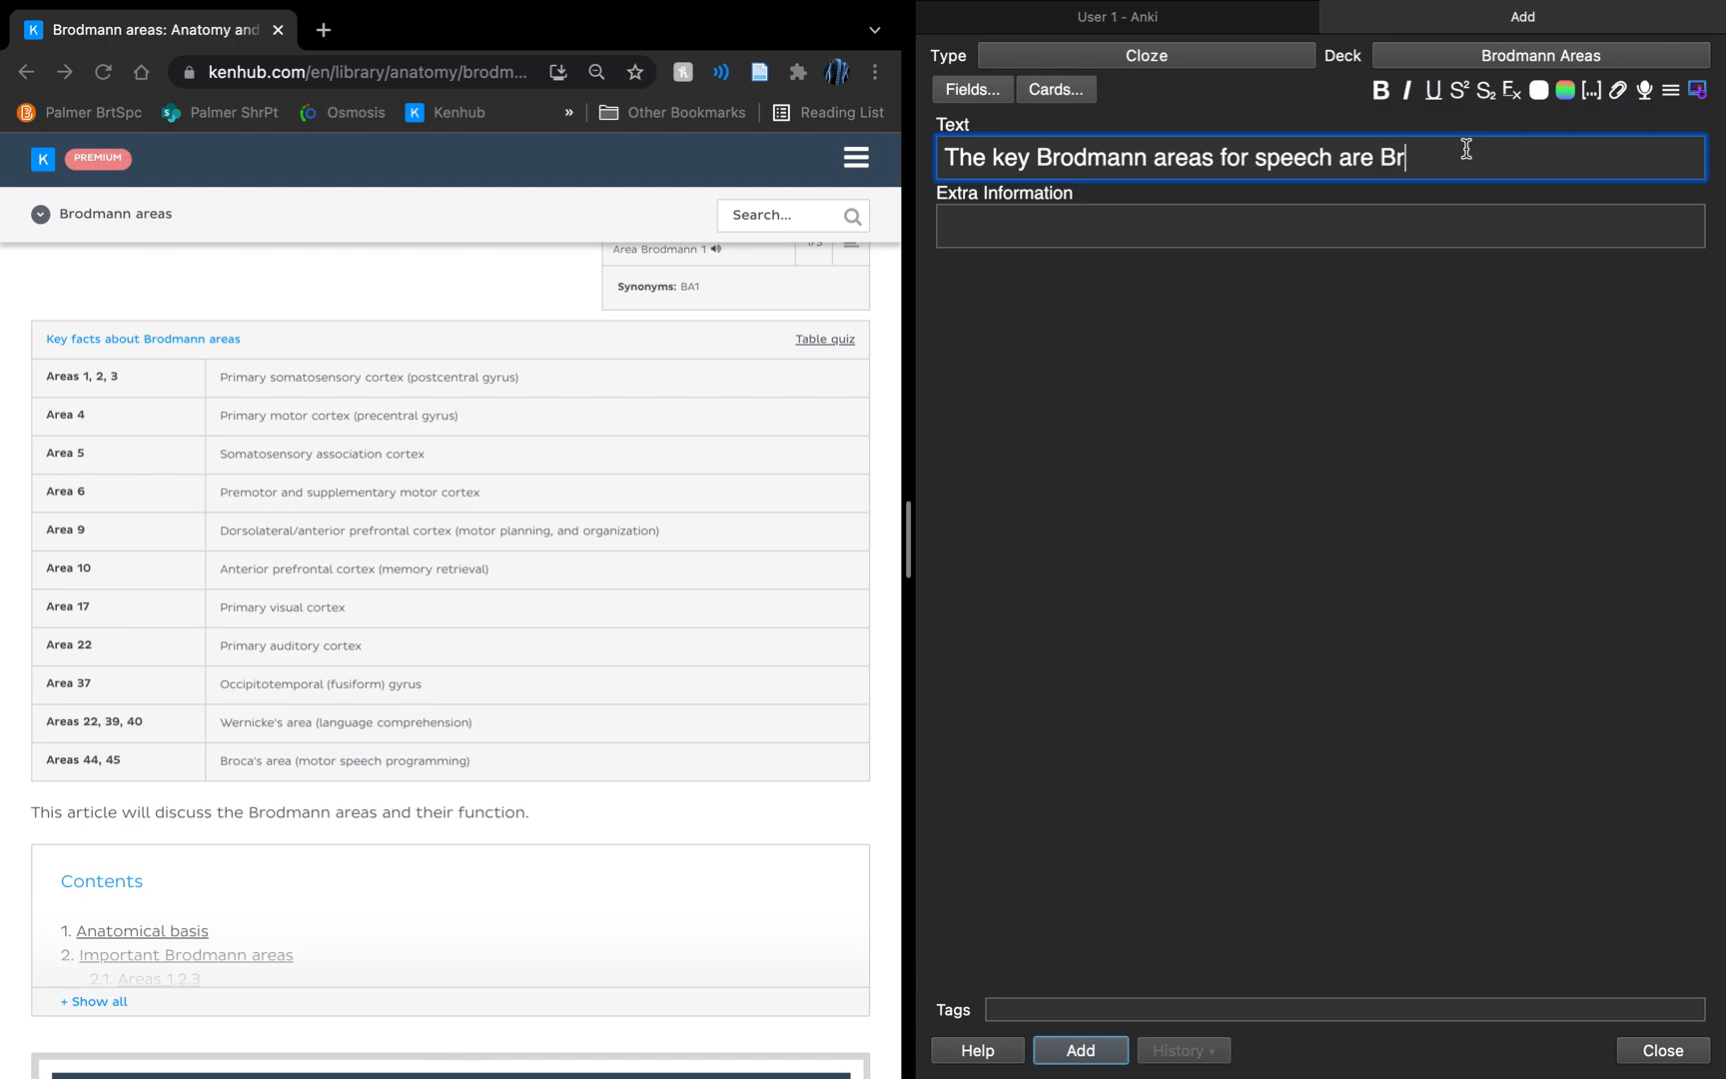
text(n areas )
text(22, )
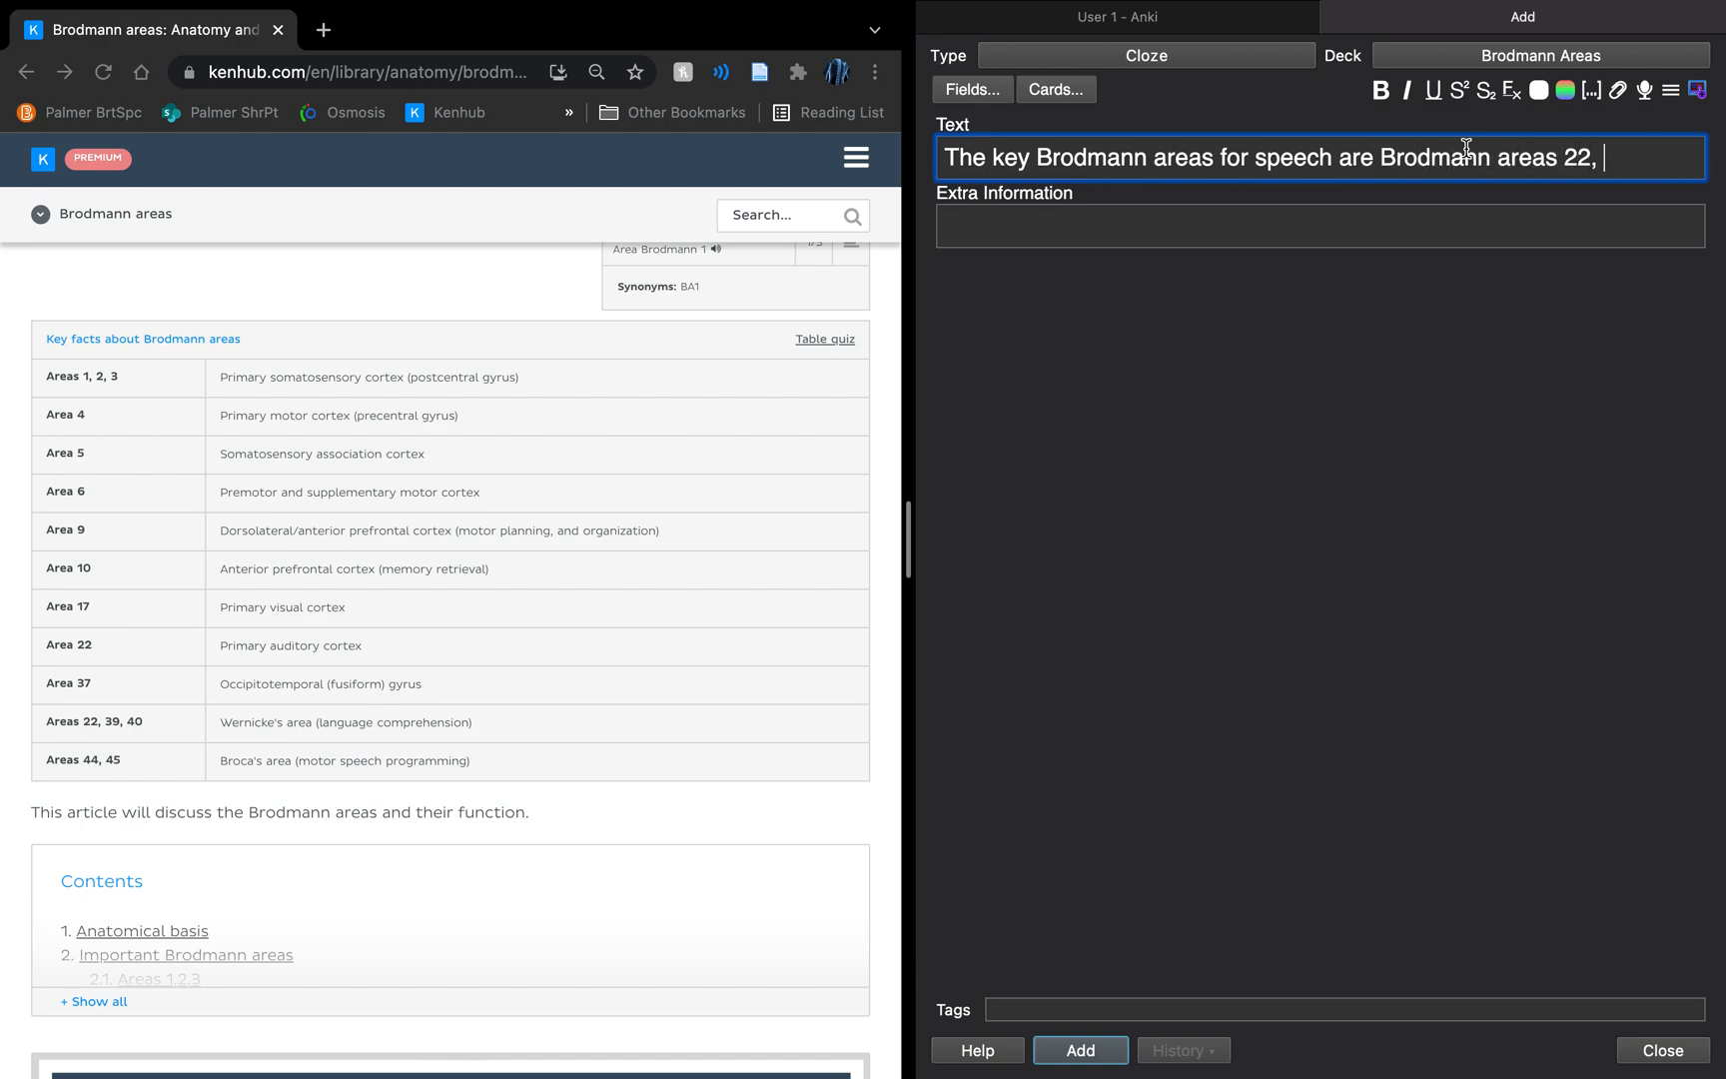
text(39, & 40 )
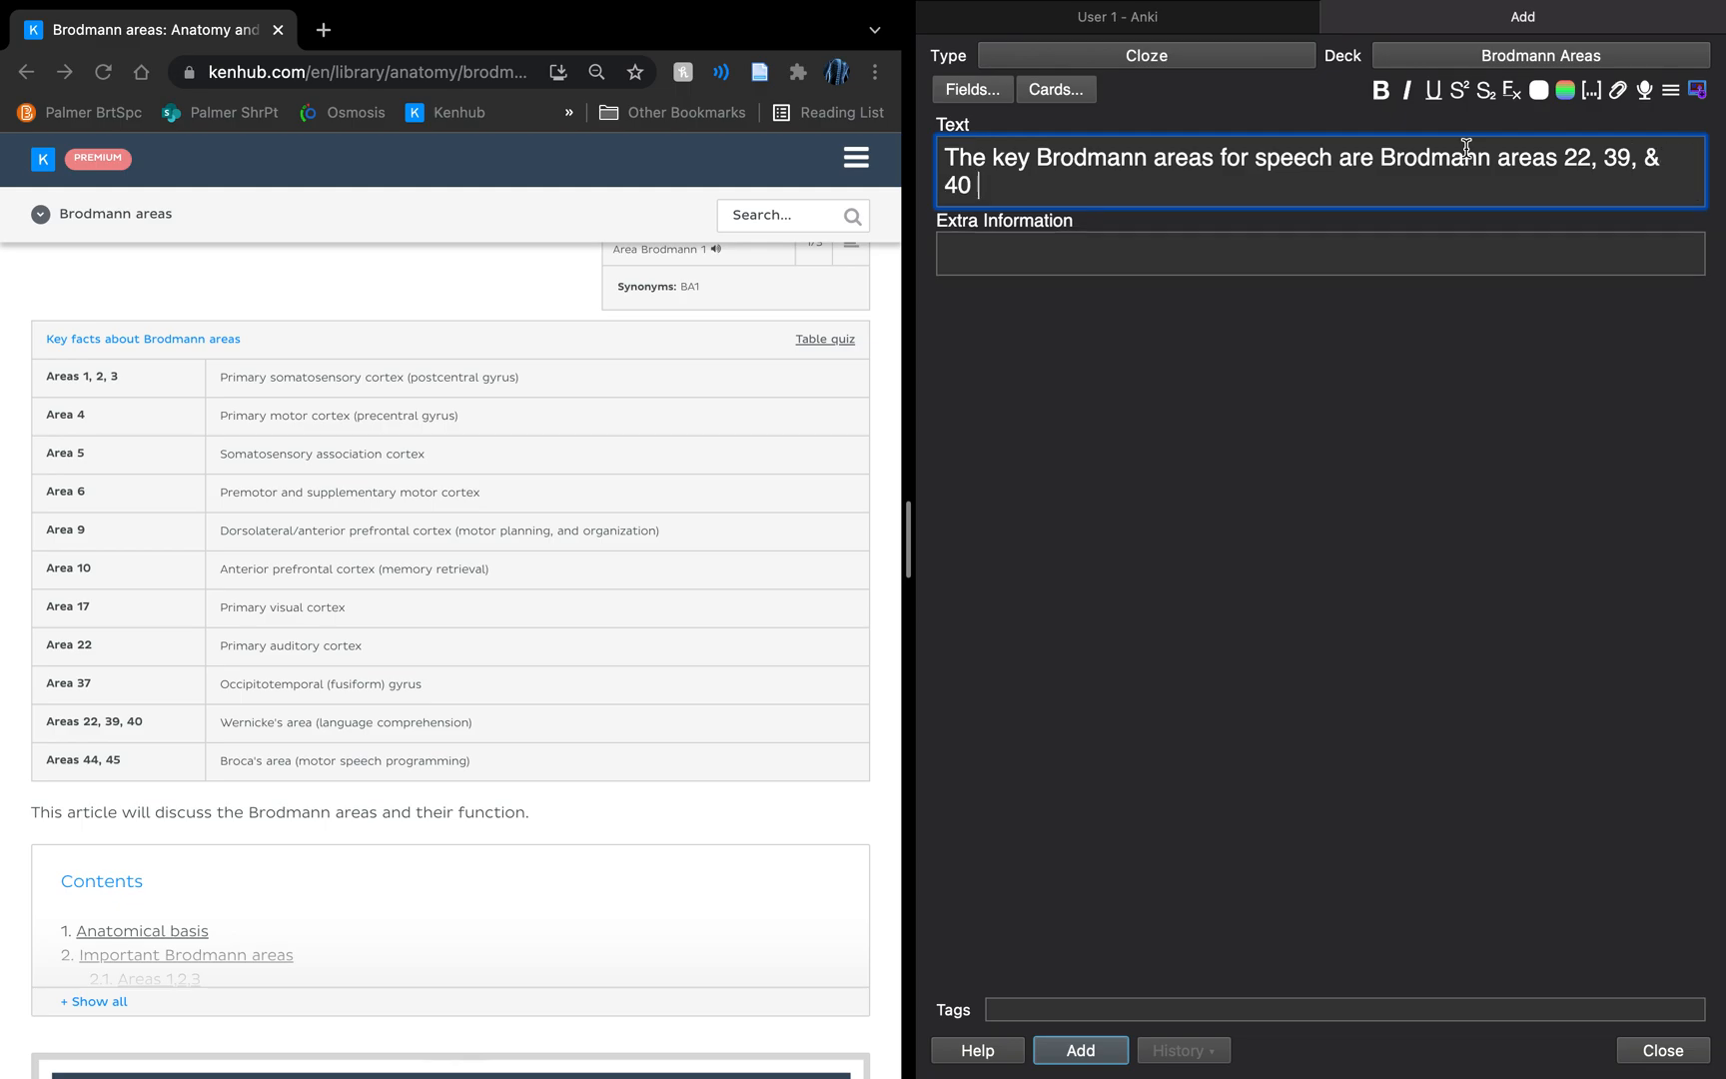
- Complete the note's sentence with "which are Wernicke's area and Brodmann areas 44 & 45 which are Broca's area."
text(which are Wernicke's area and Brodmann areas 44)
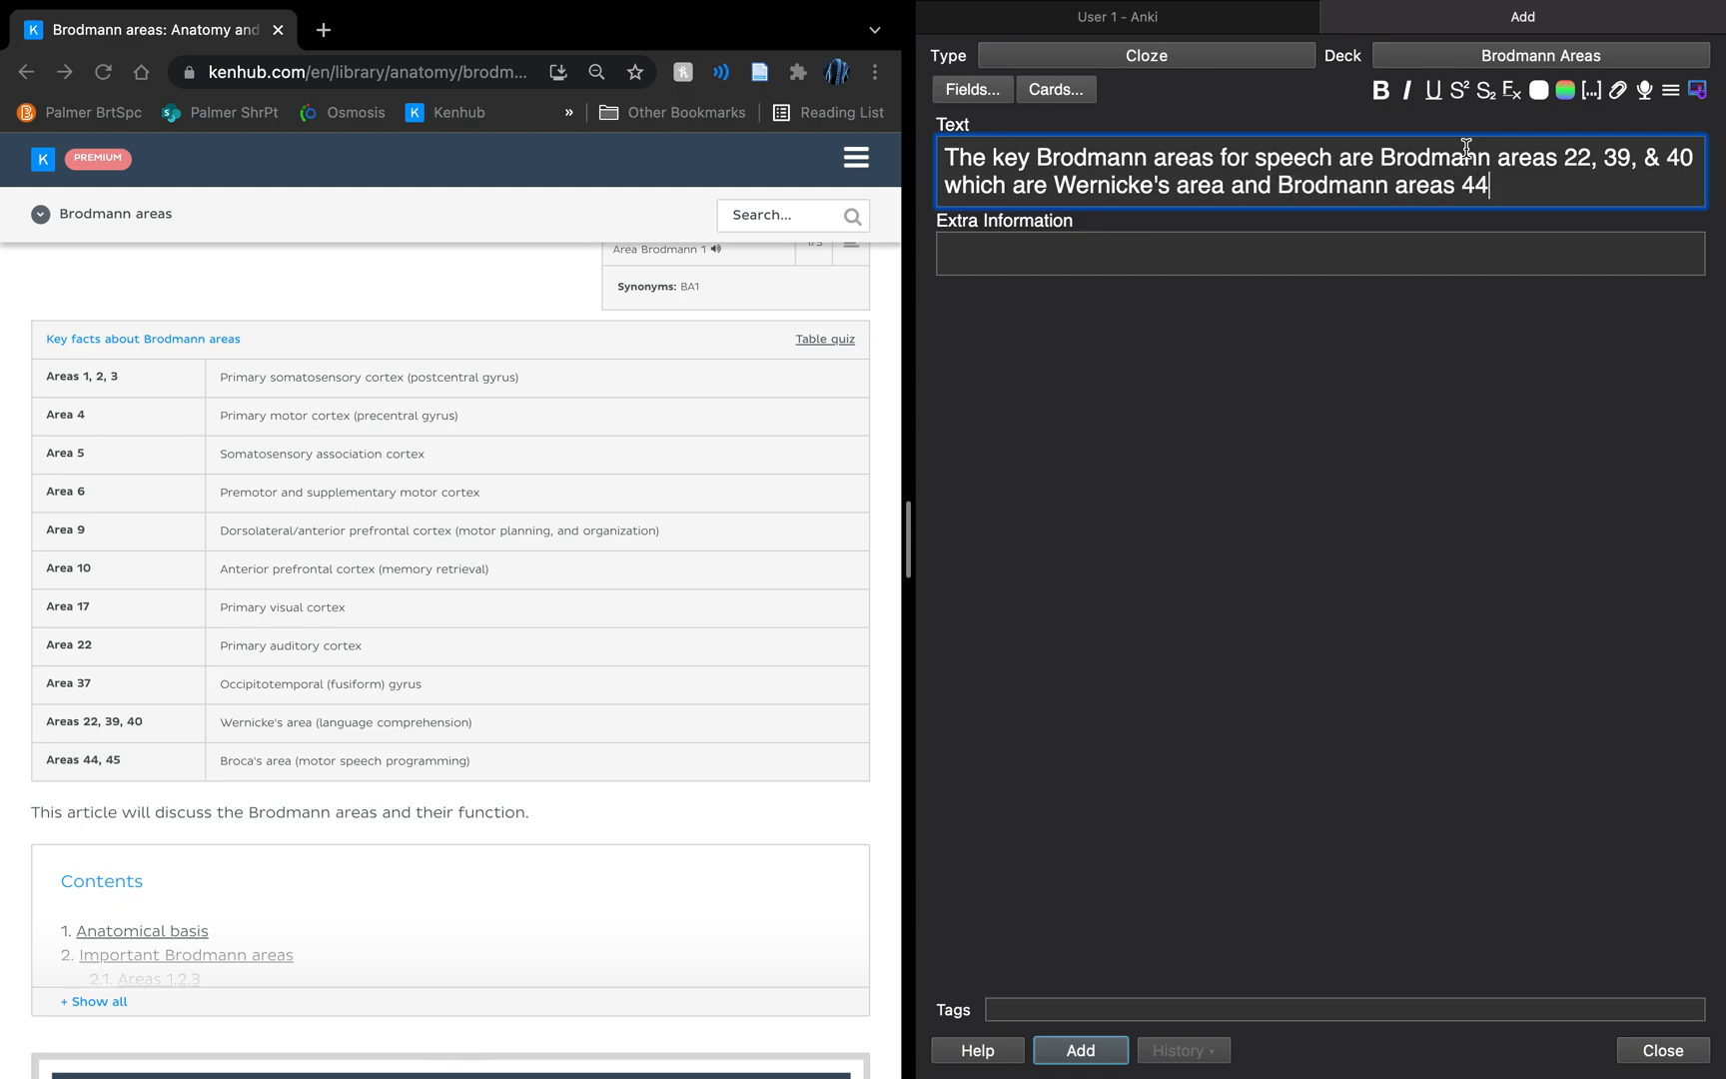
text( &45)
key(BackSpace)
key(BackSpace)
text(45 which are Broca's )
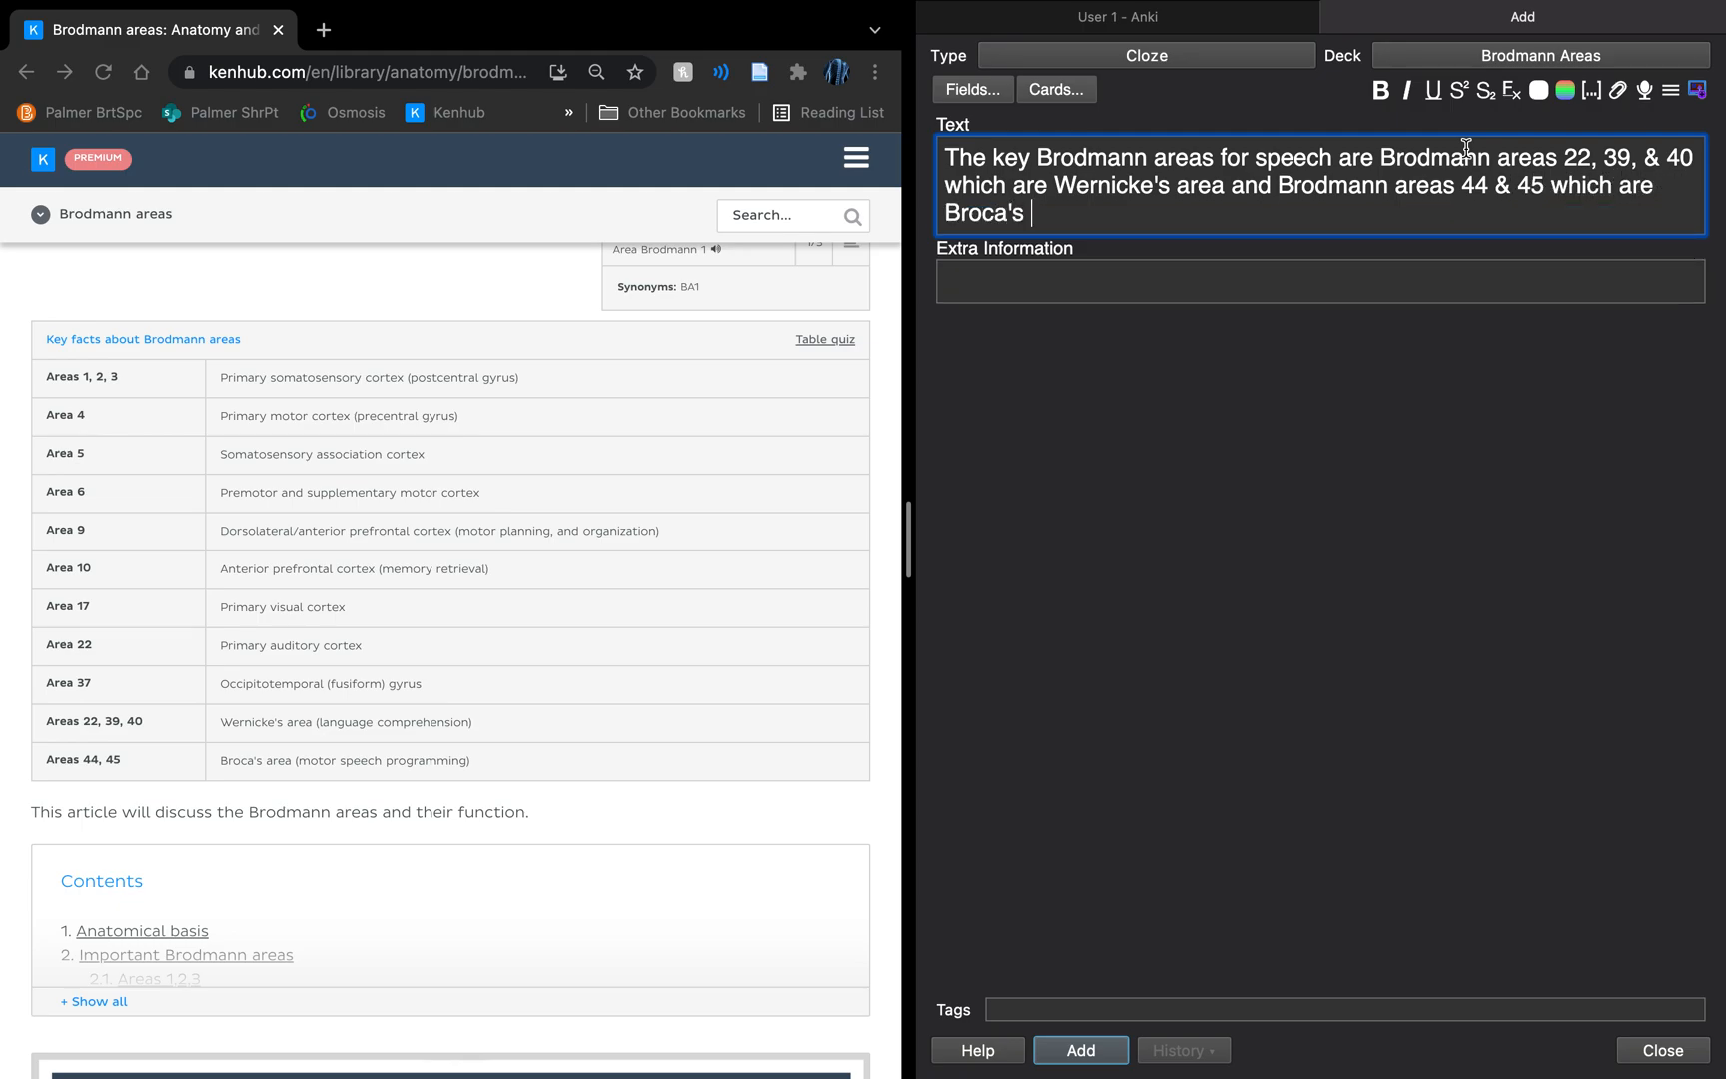
text(area.)
- Turn the word "speech" into cloze deletion c1 and underline it inside the cloze
double_click(1297, 157)
key(super+shift+c)
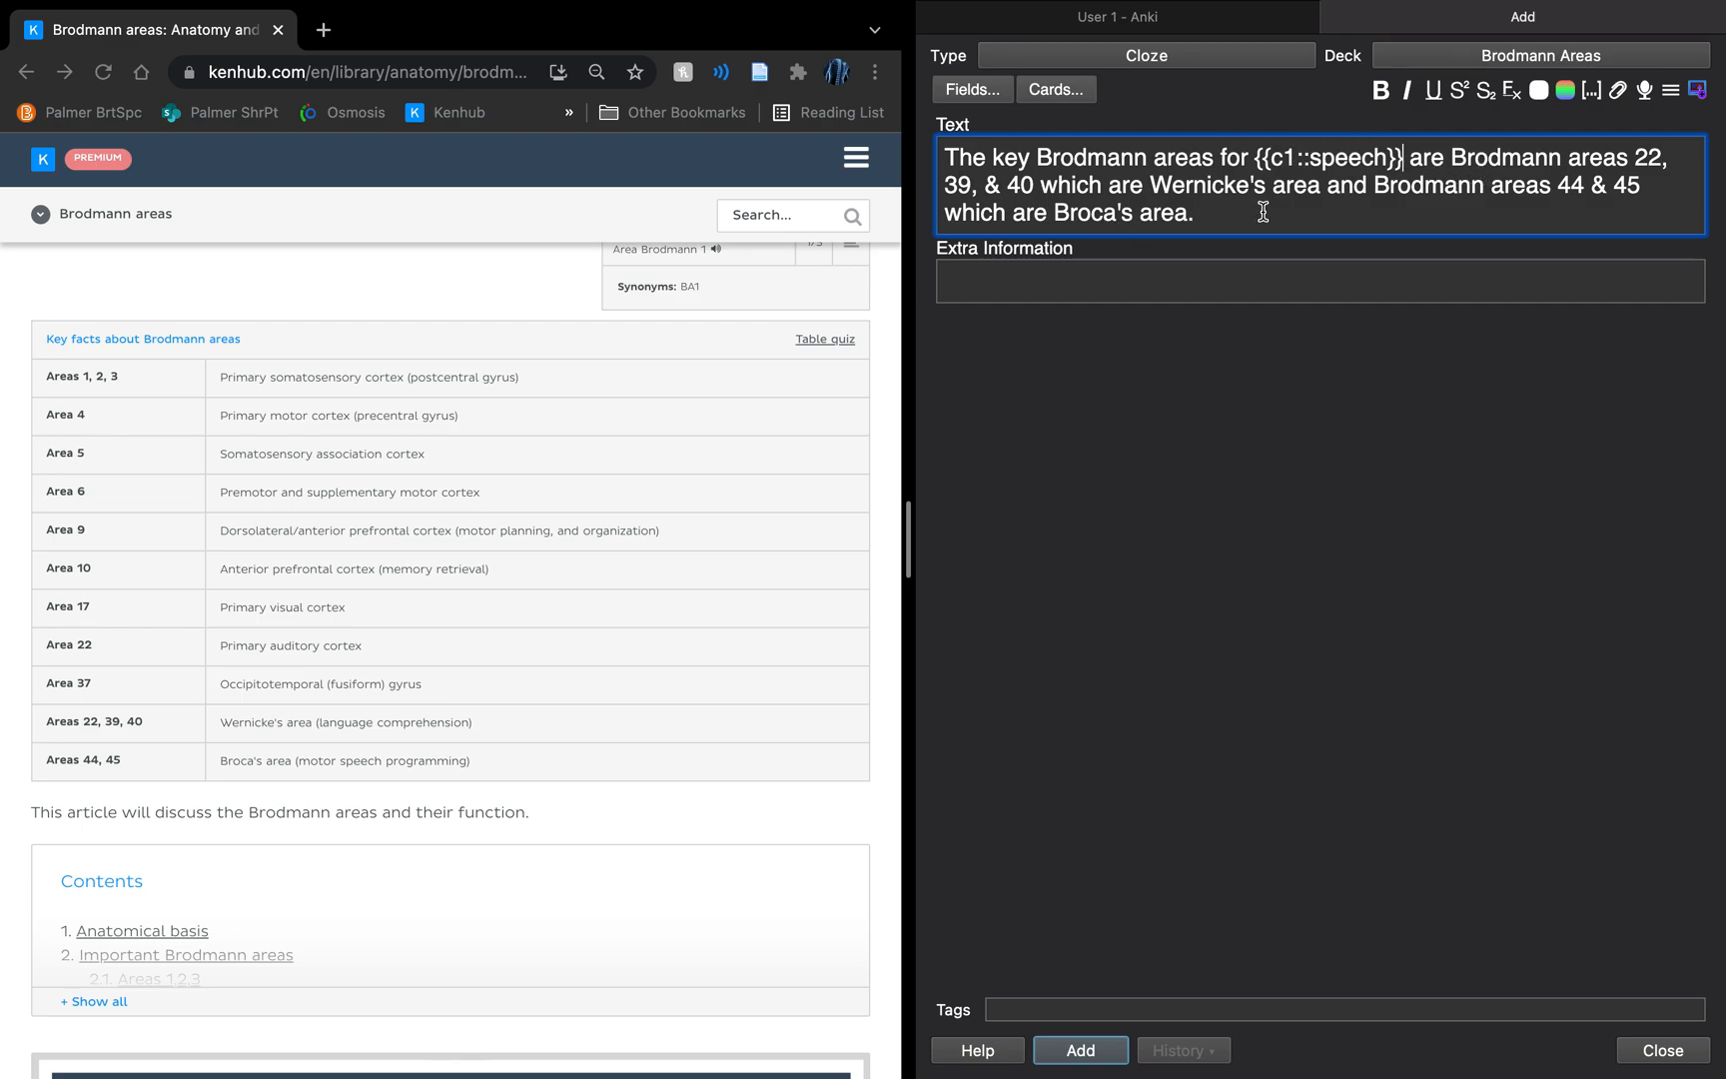
double_click(1350, 157)
key(super+u)
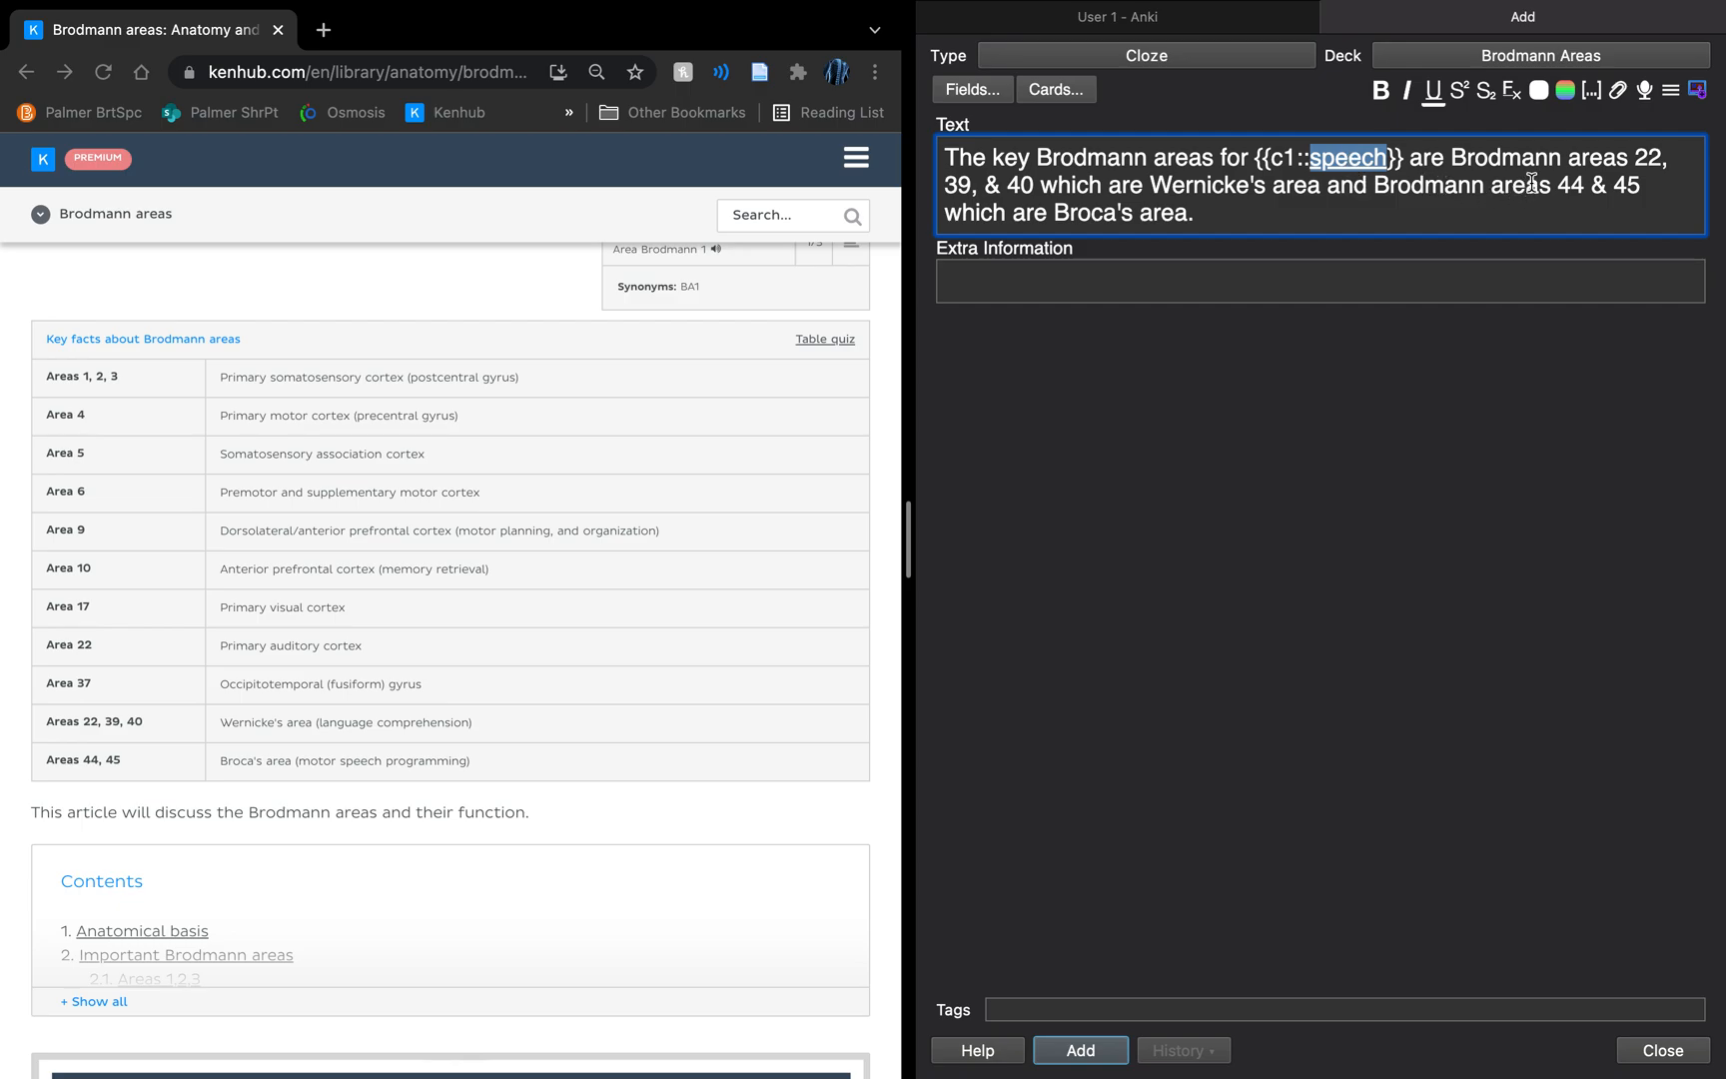
click(1470, 145)
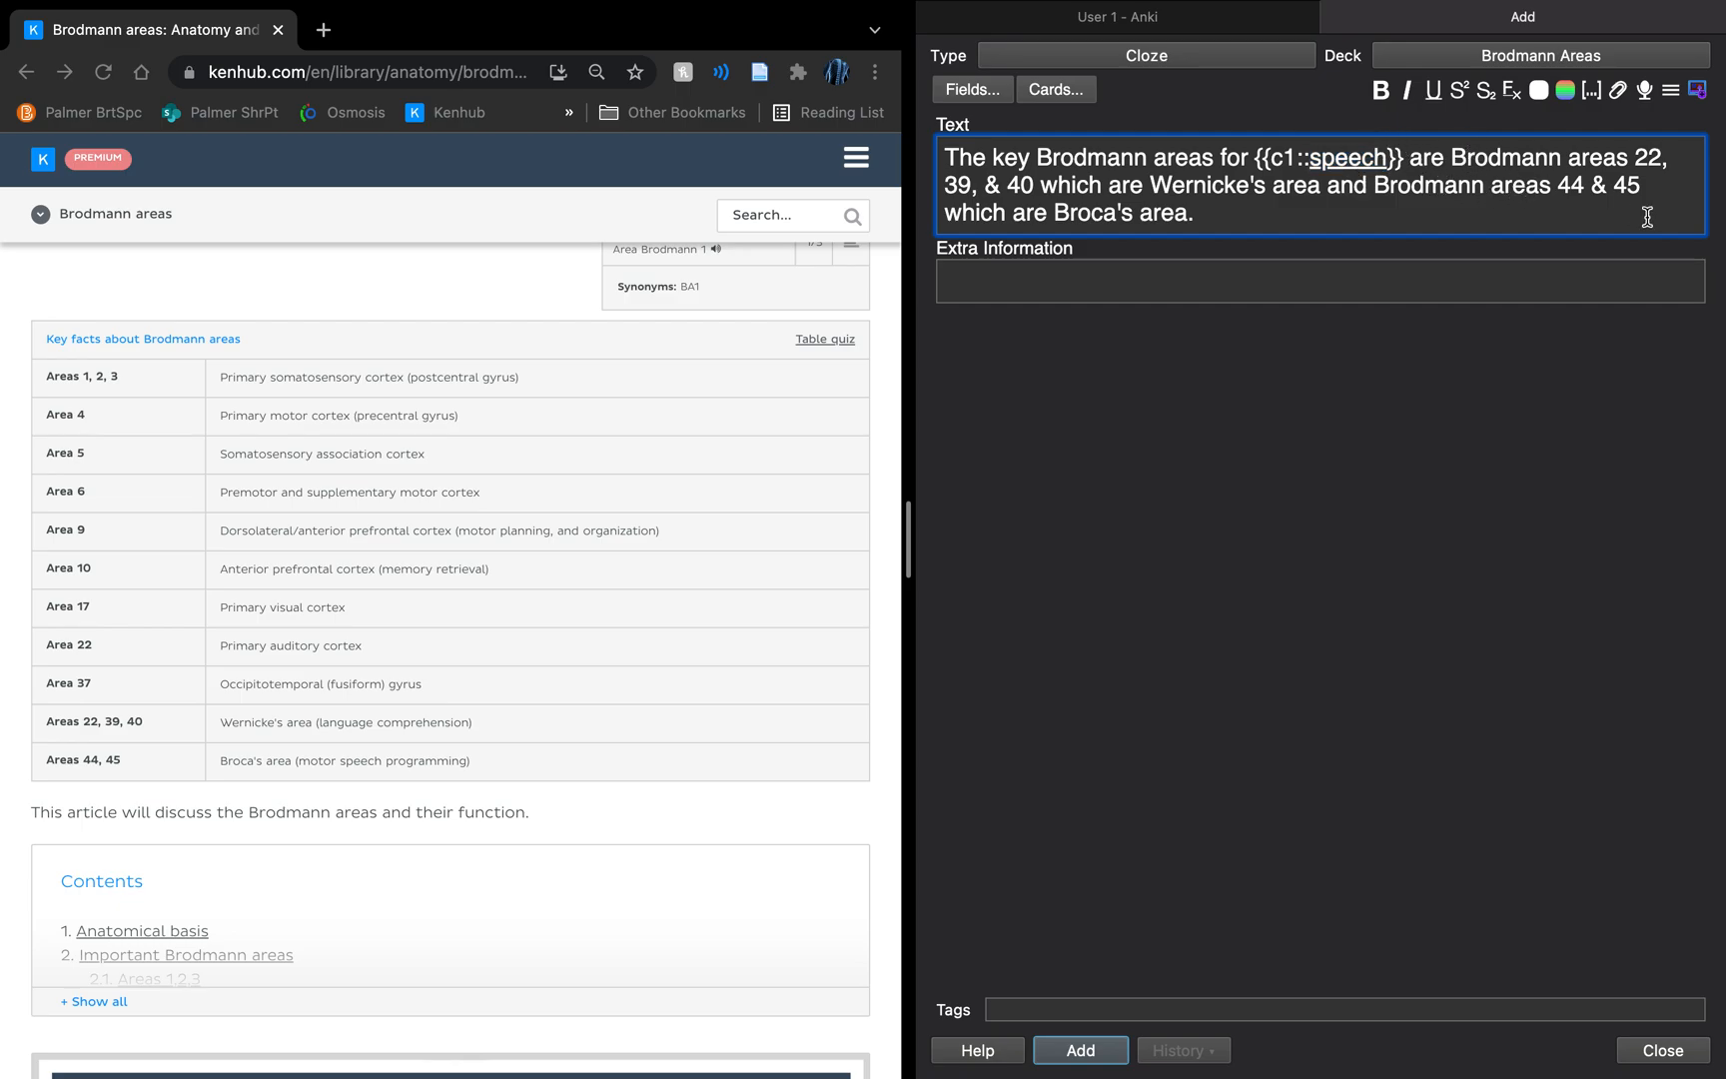
- Turn "22, 39, & 40" into cloze deletion c2 and italicize the three numbers
drag(1635, 157, 1035, 185)
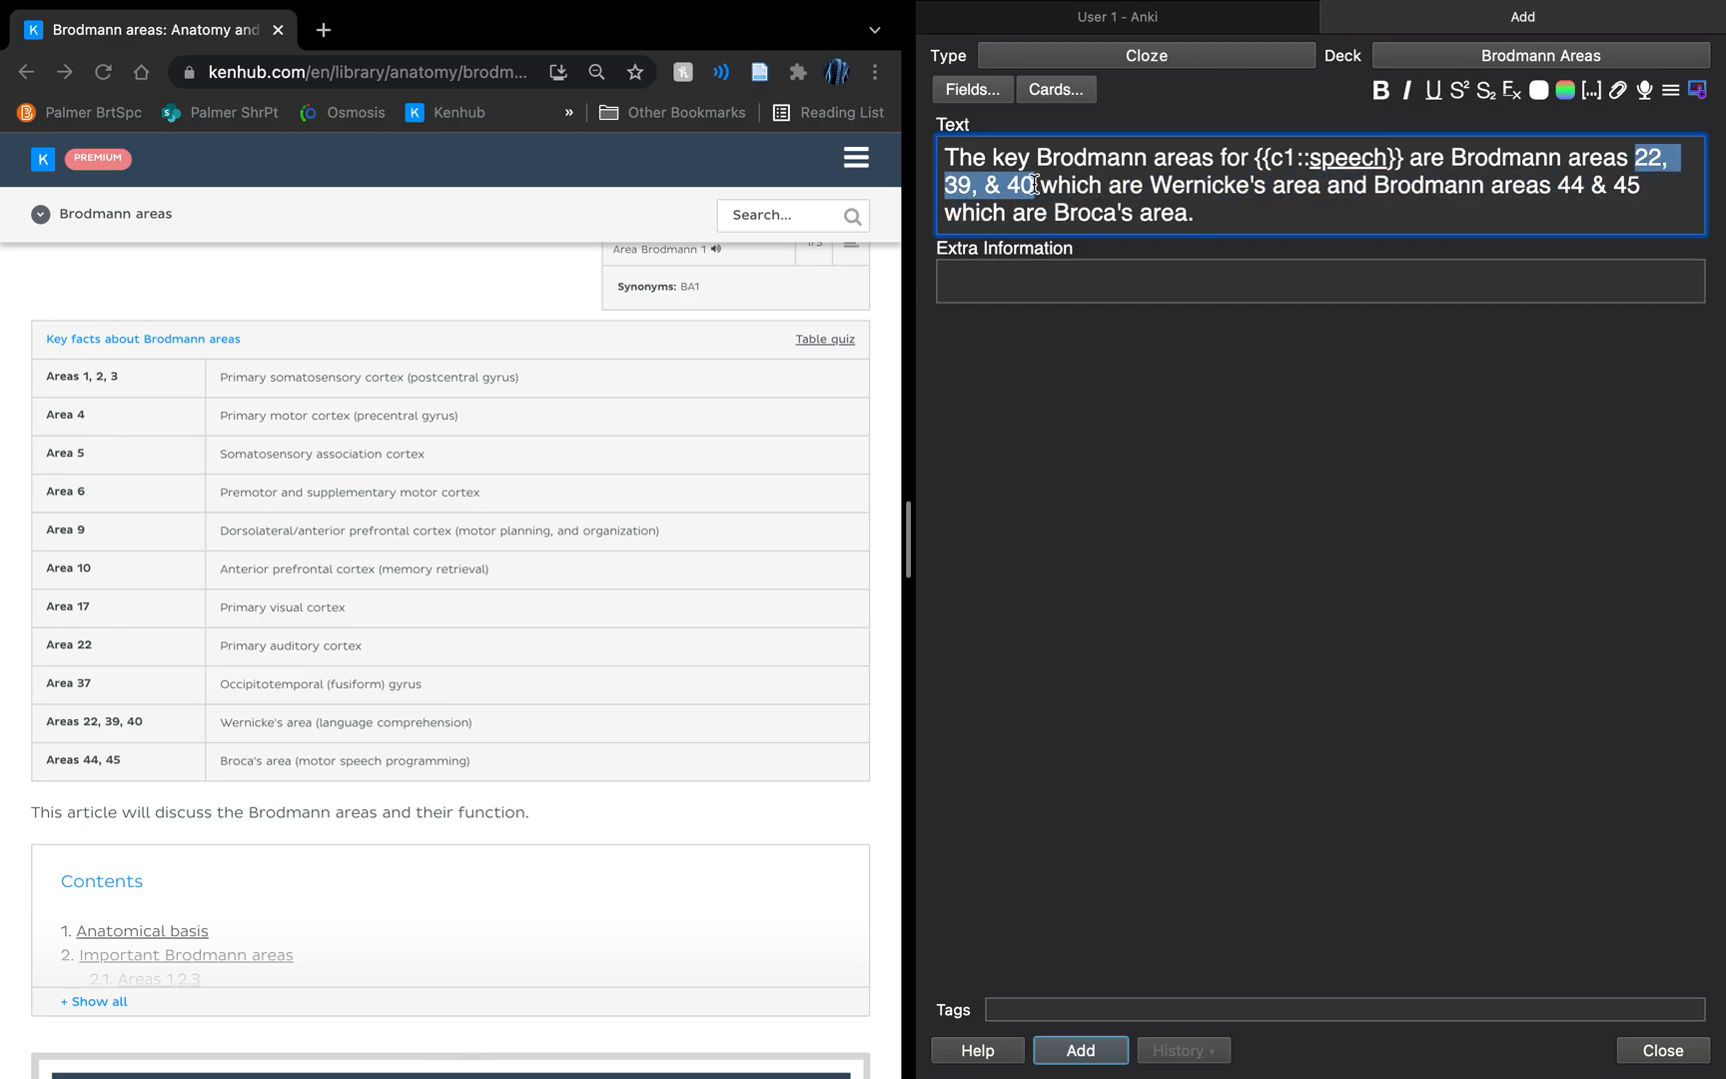
key(super+shift+c)
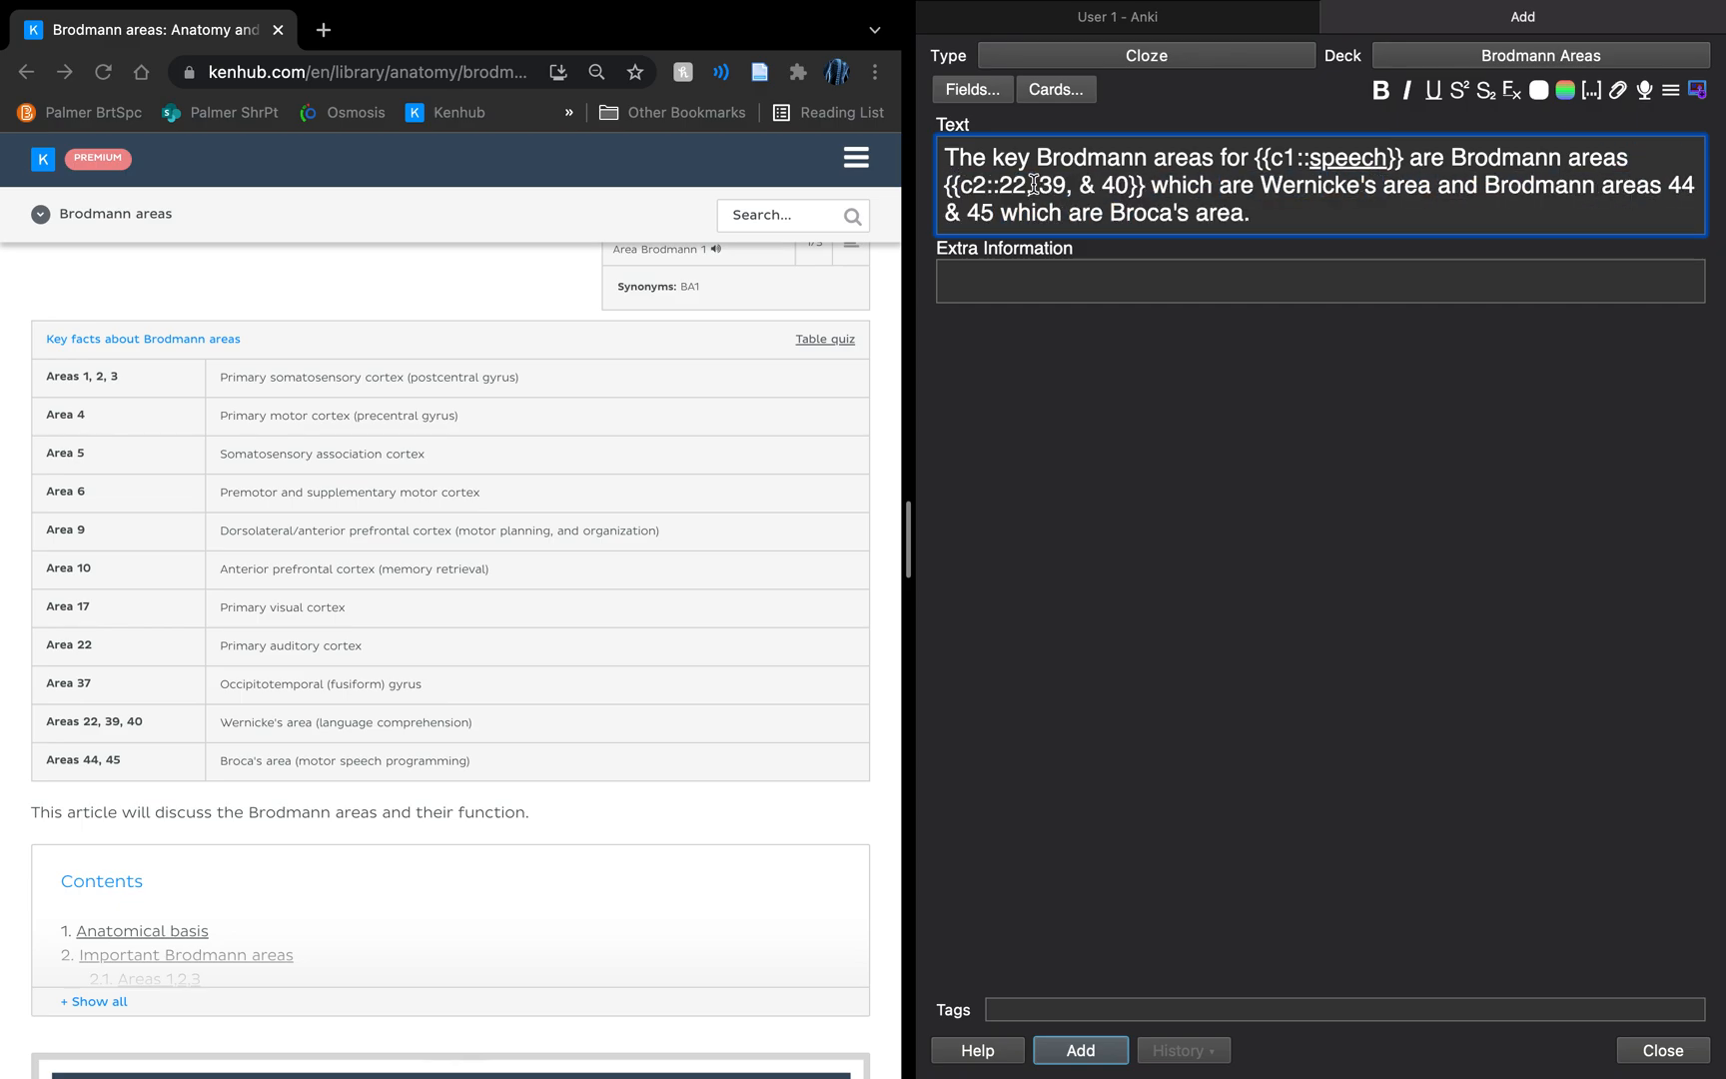
drag(1001, 185, 1021, 188)
key(super+u)
key(super+u)
key(super+i)
drag(1039, 182, 1131, 182)
key(super+i)
key(super+i)
click(1180, 404)
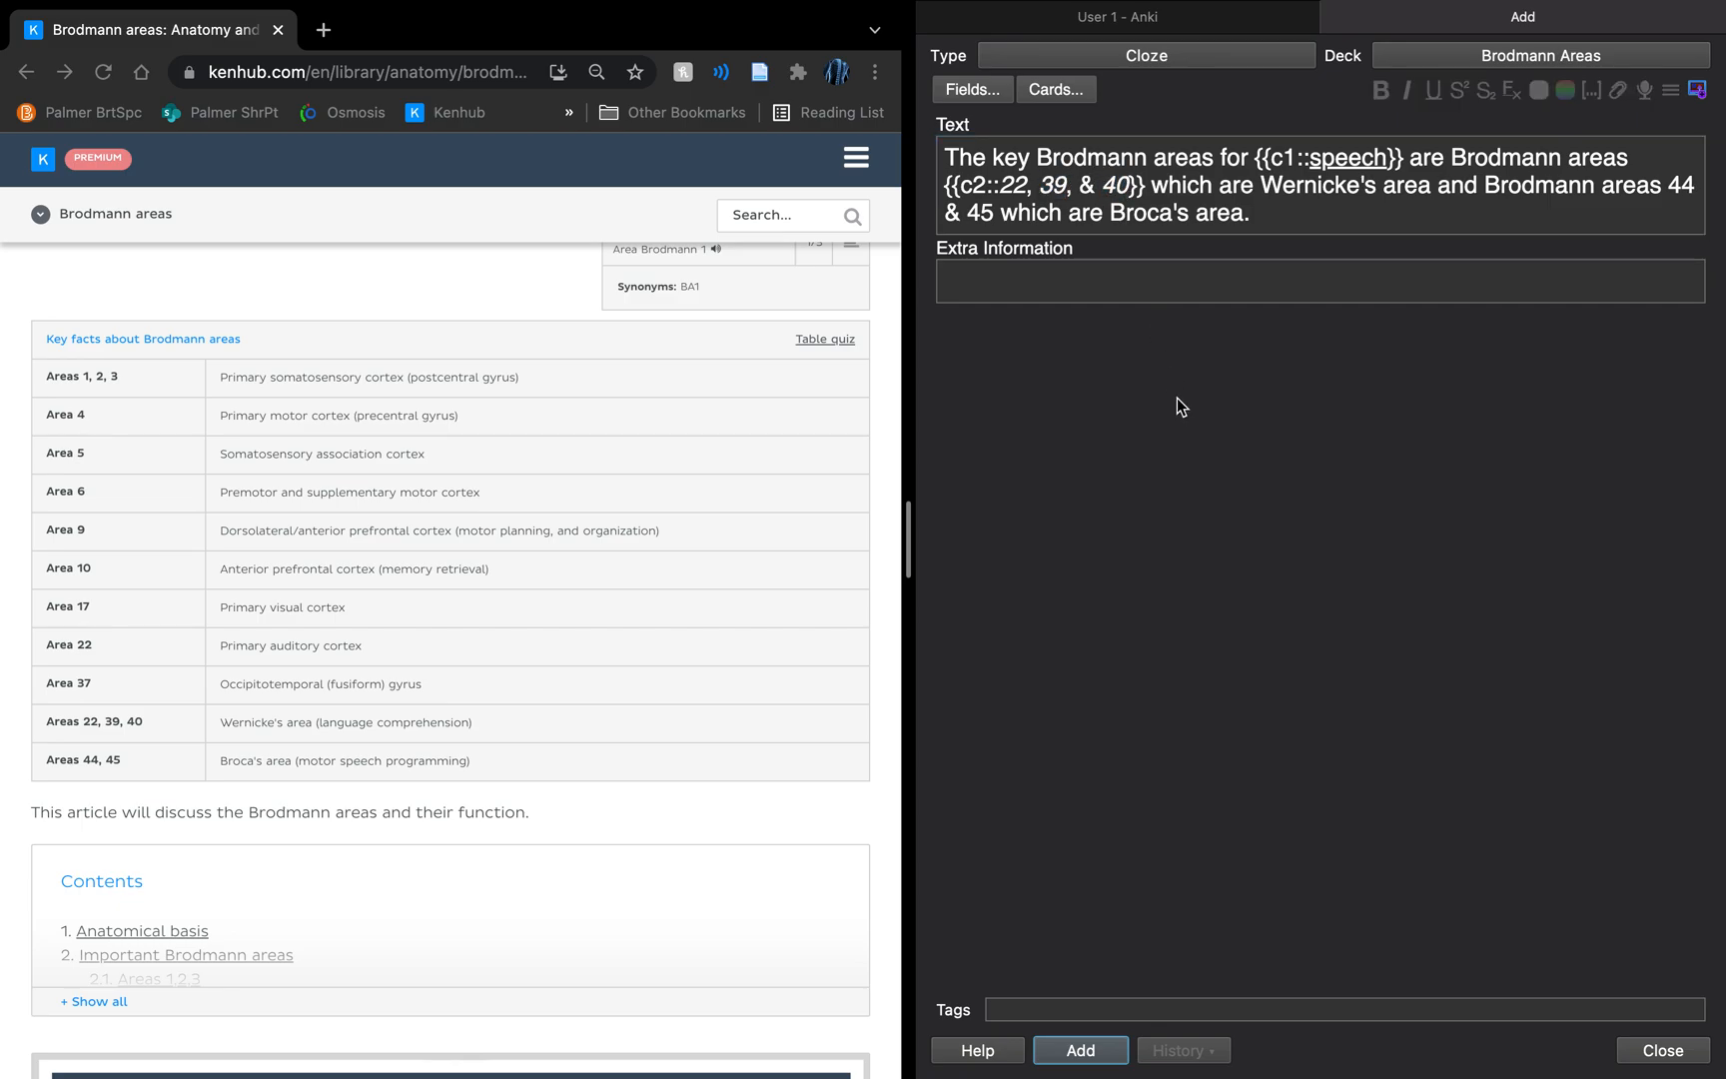
- Turn "44 & 45" into a cloze deletion also numbered c2, with both numbers italicized
click(1671, 185)
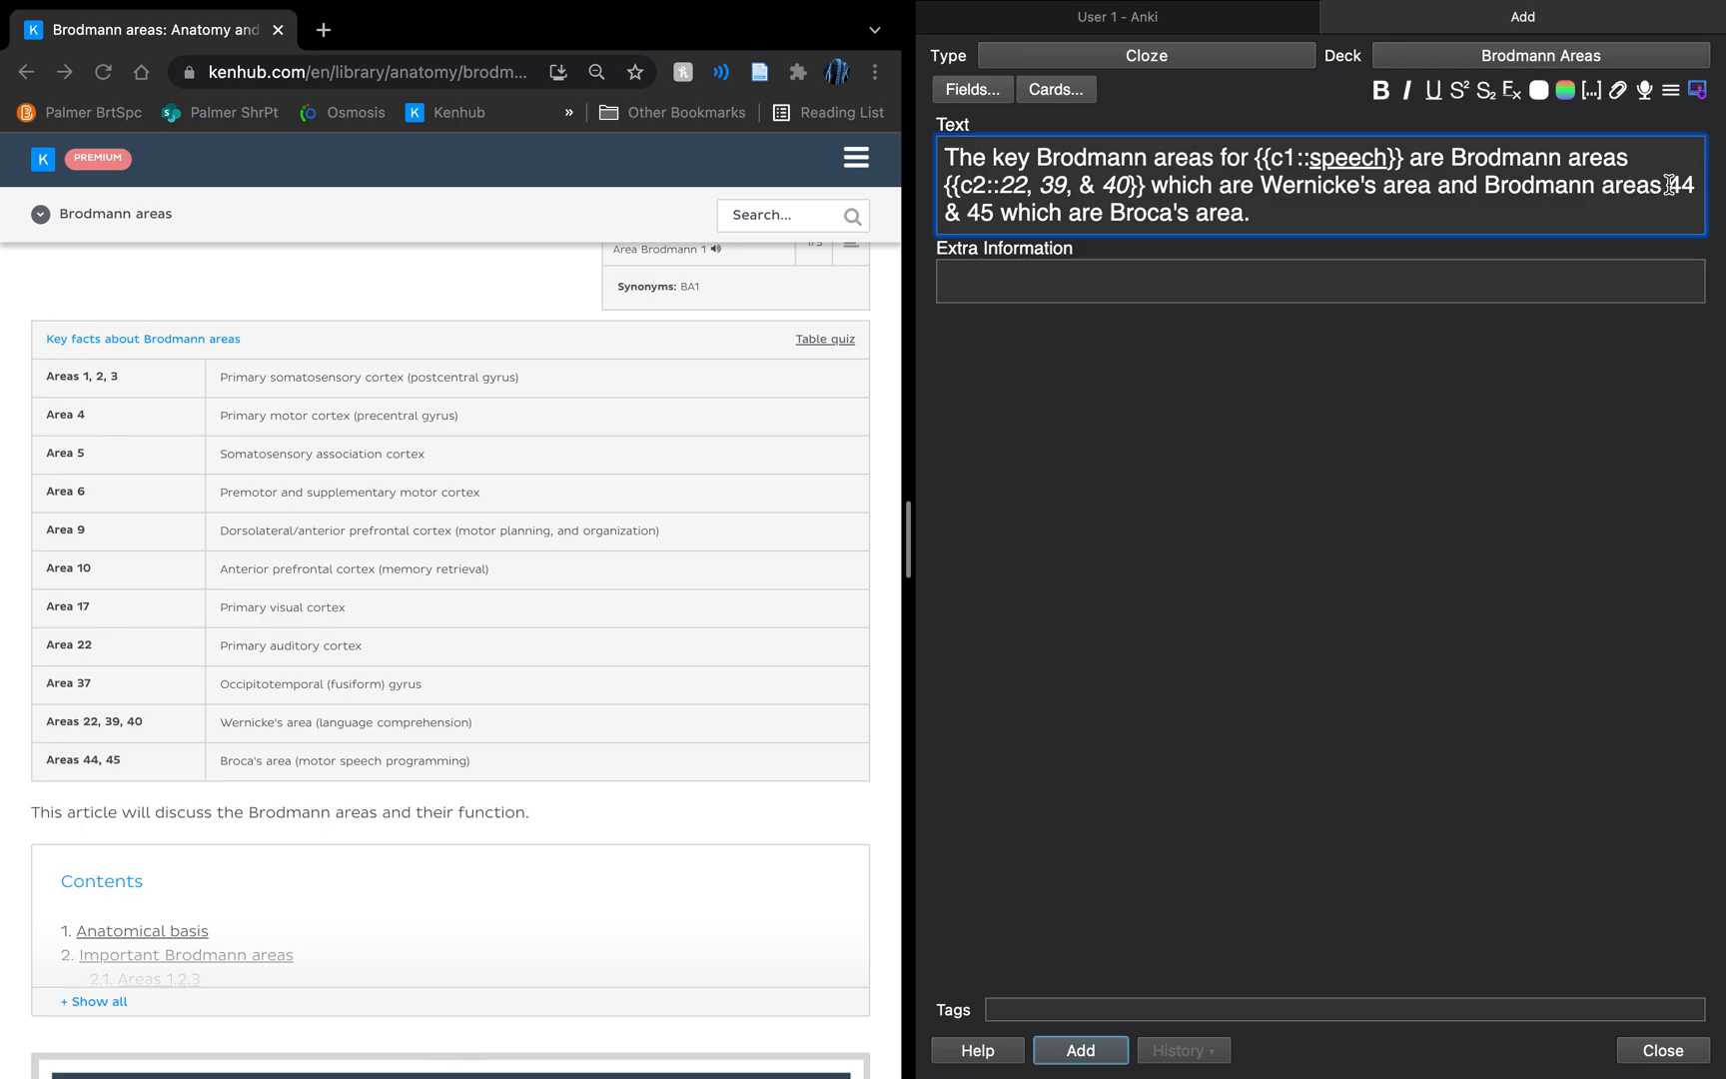
drag(1672, 185, 1348, 243)
mouse_move(1056, 244)
mouse_down()
mouse_move(996, 214)
mouse_move(1083, 221)
mouse_up()
key(ctrl+shift+c)
key(ctrl+i)
key(ctrl+i)
click(985, 217)
key(BackSpace)
text(2::)
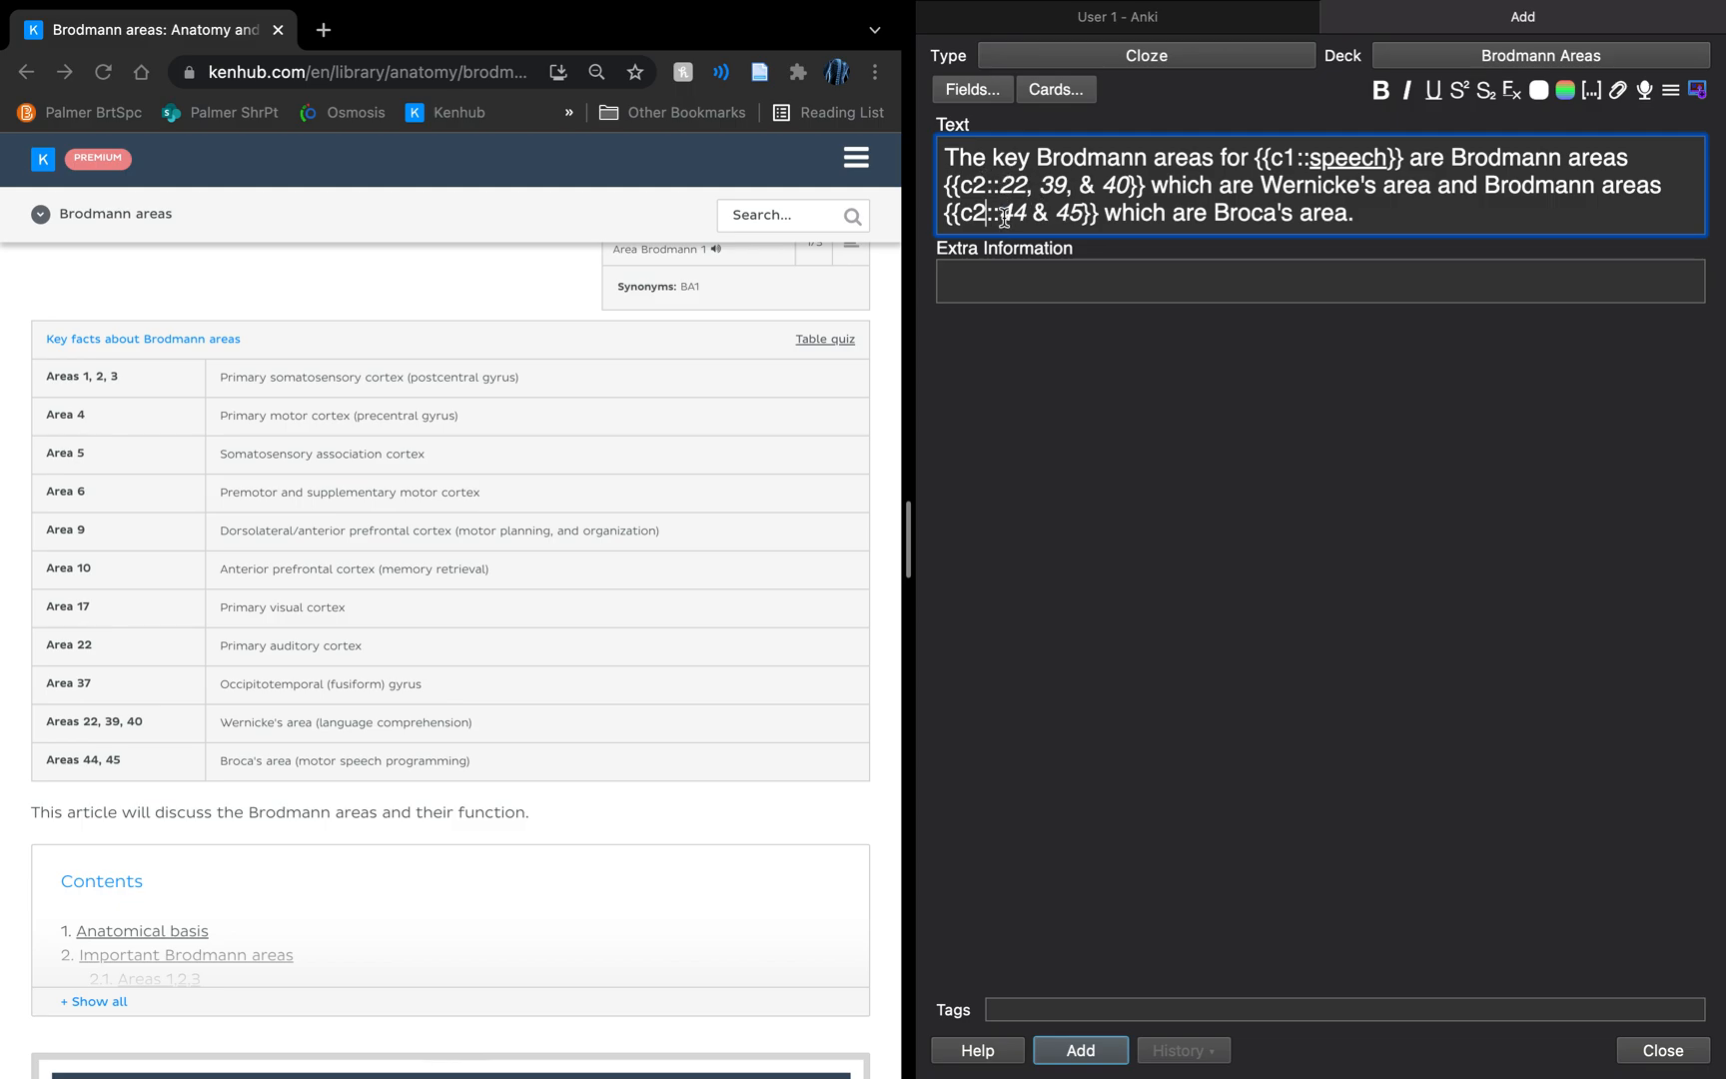
click(1079, 318)
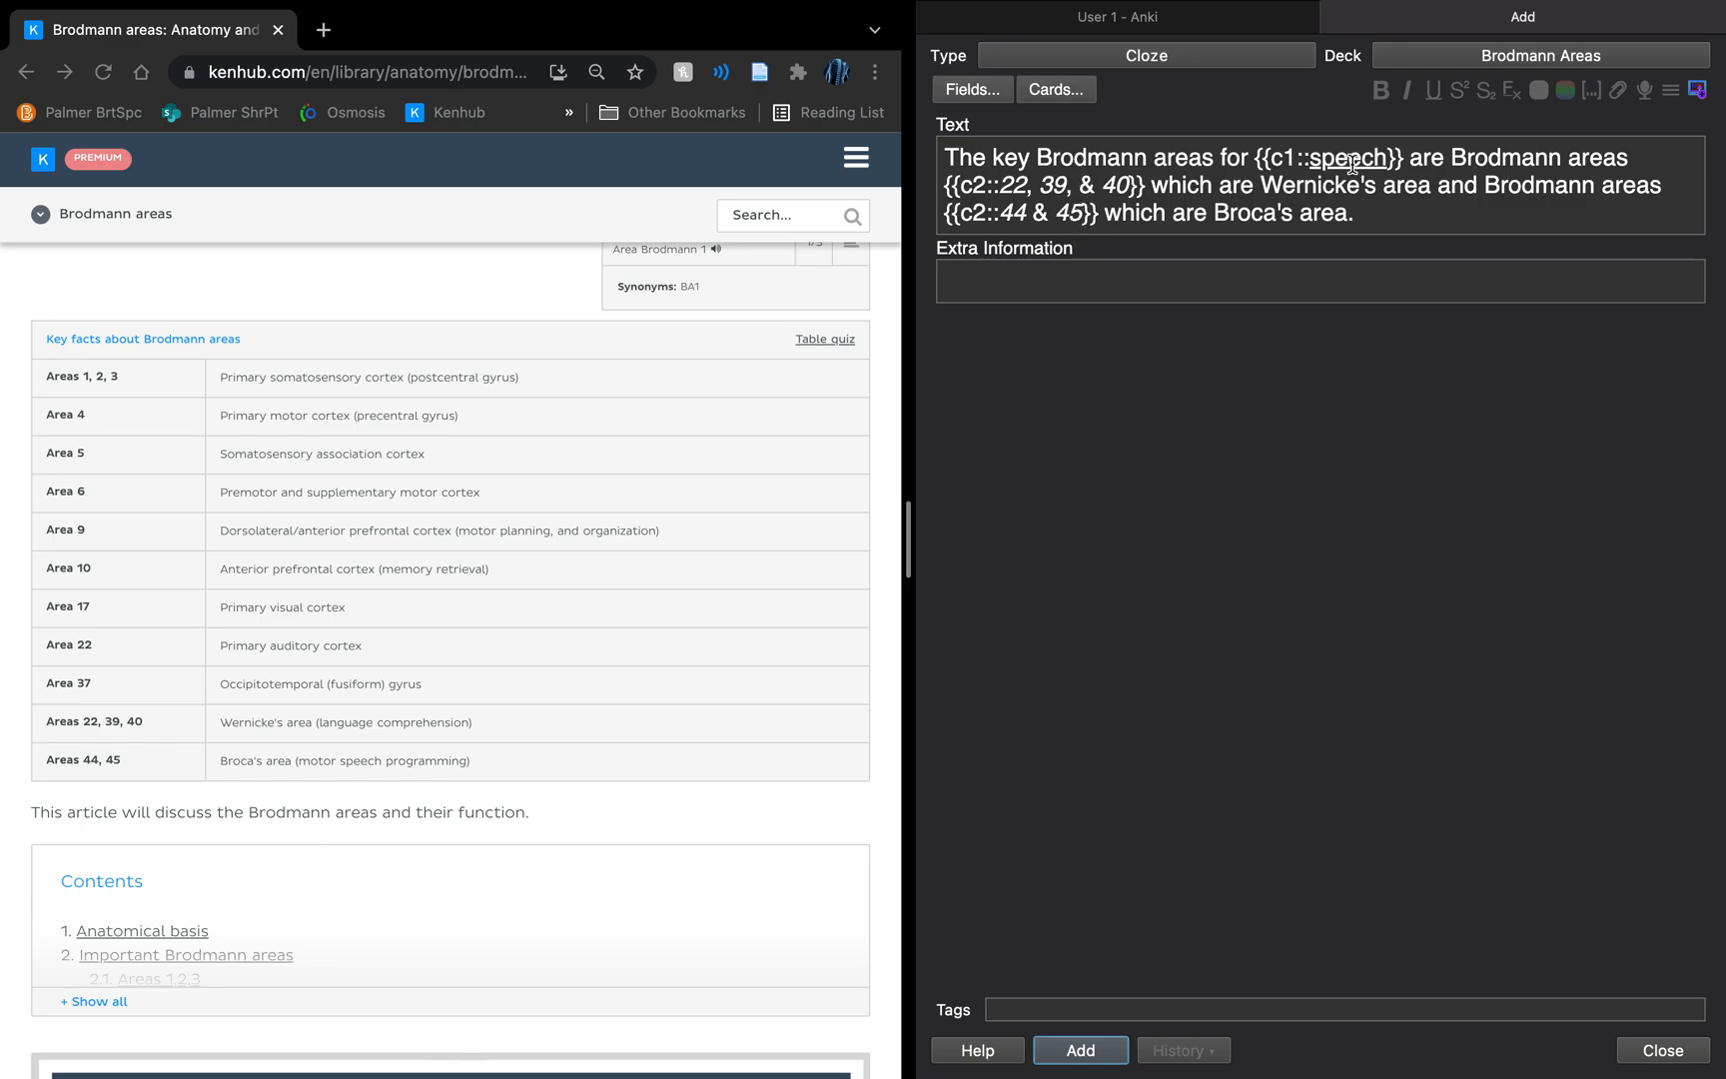
- Turn "Wernicke's" and "Broca's" into cloze deletions that share the number c3
double_click(1303, 183)
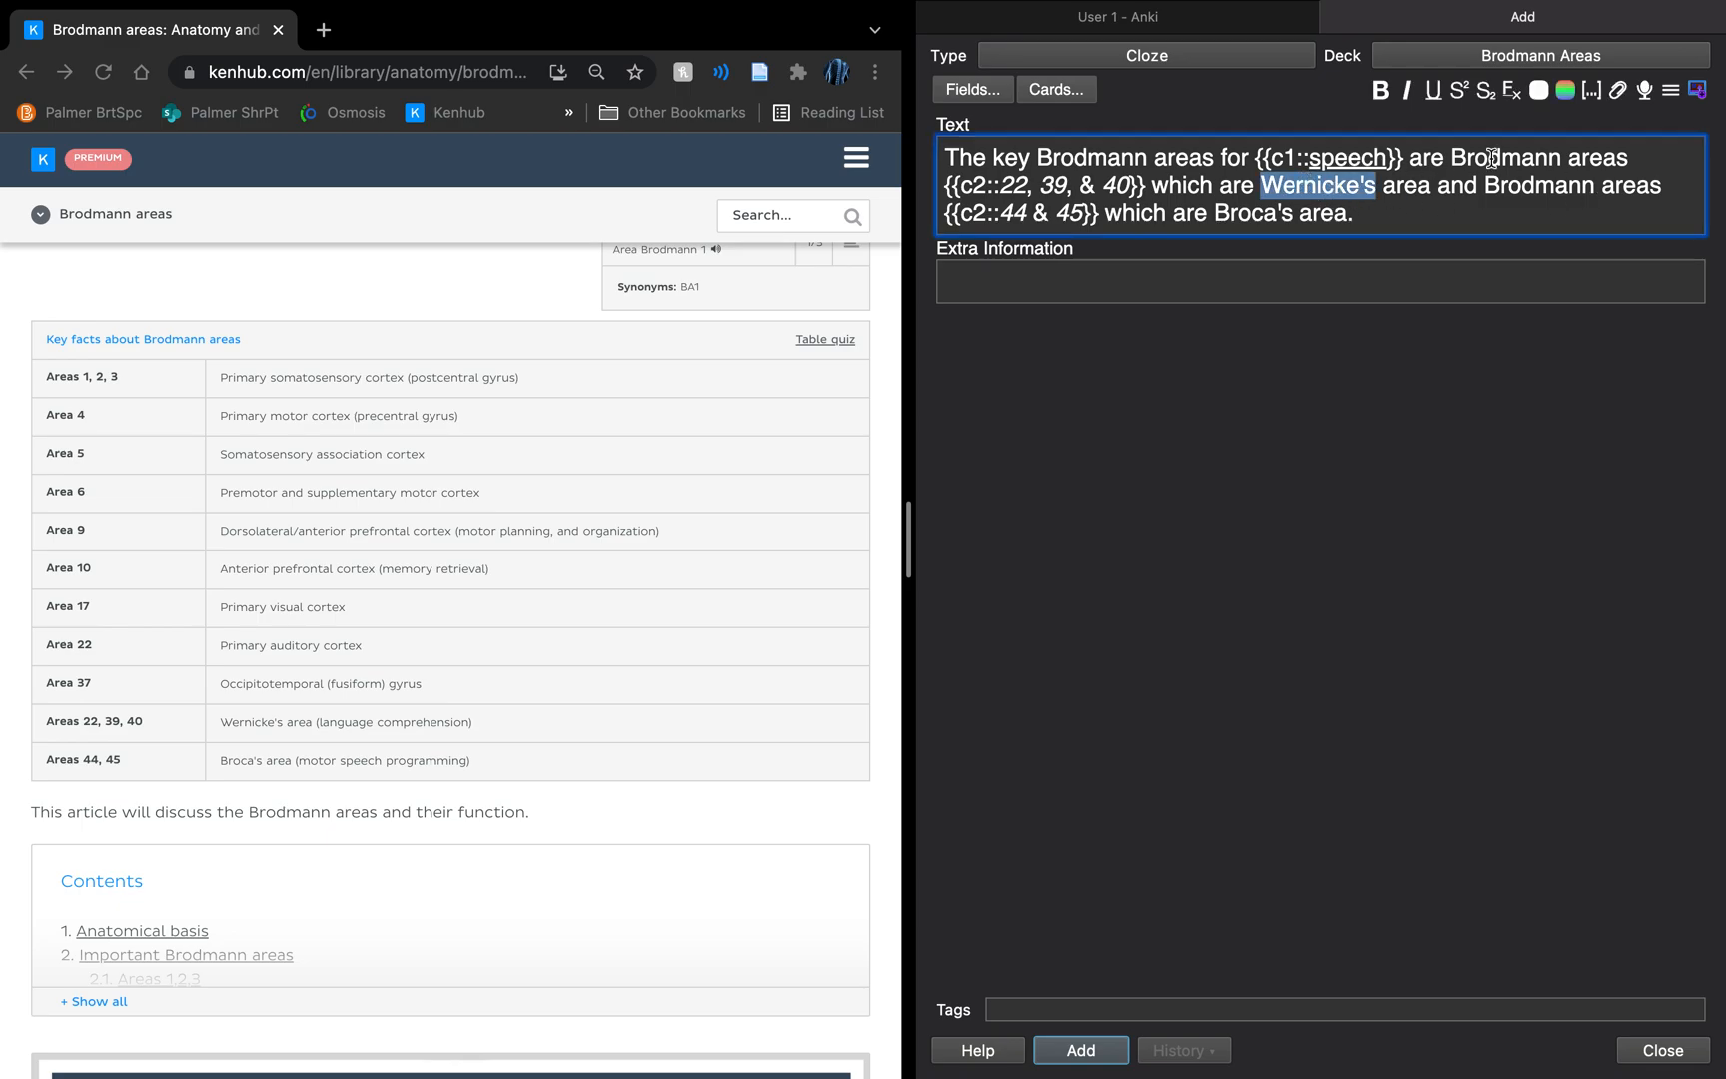
double_click(1317, 212)
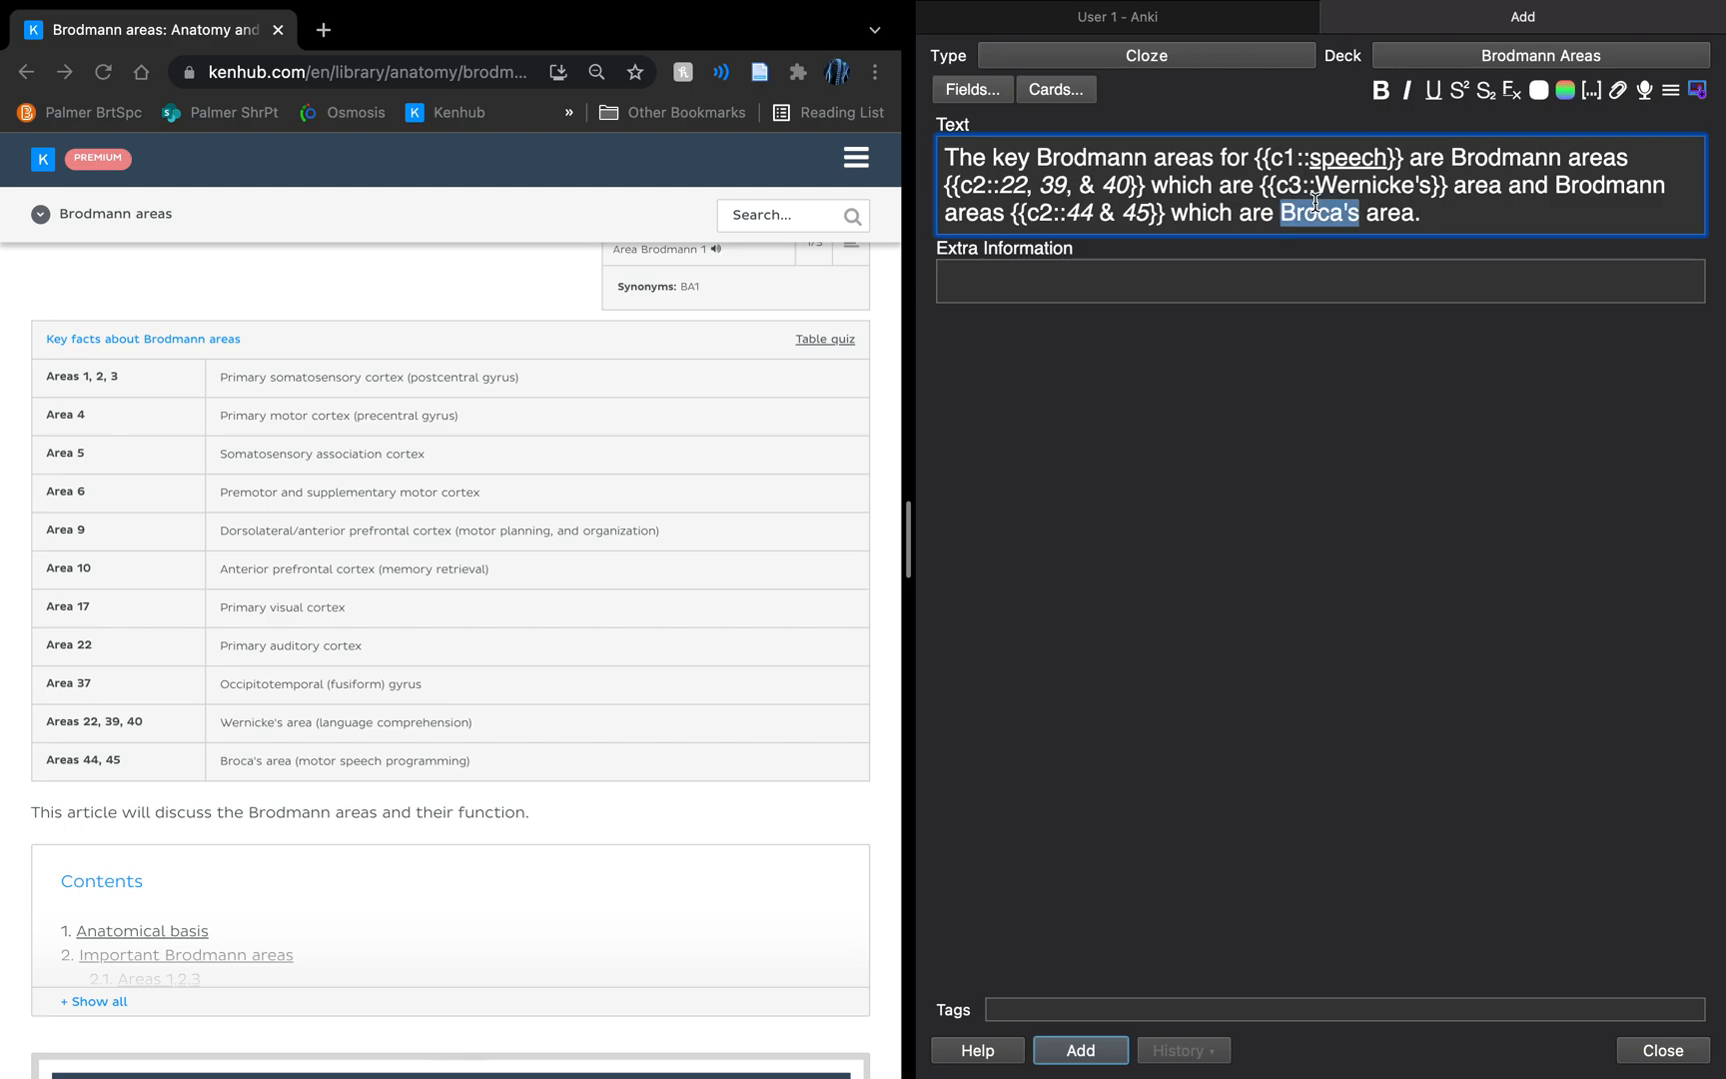
click(1590, 92)
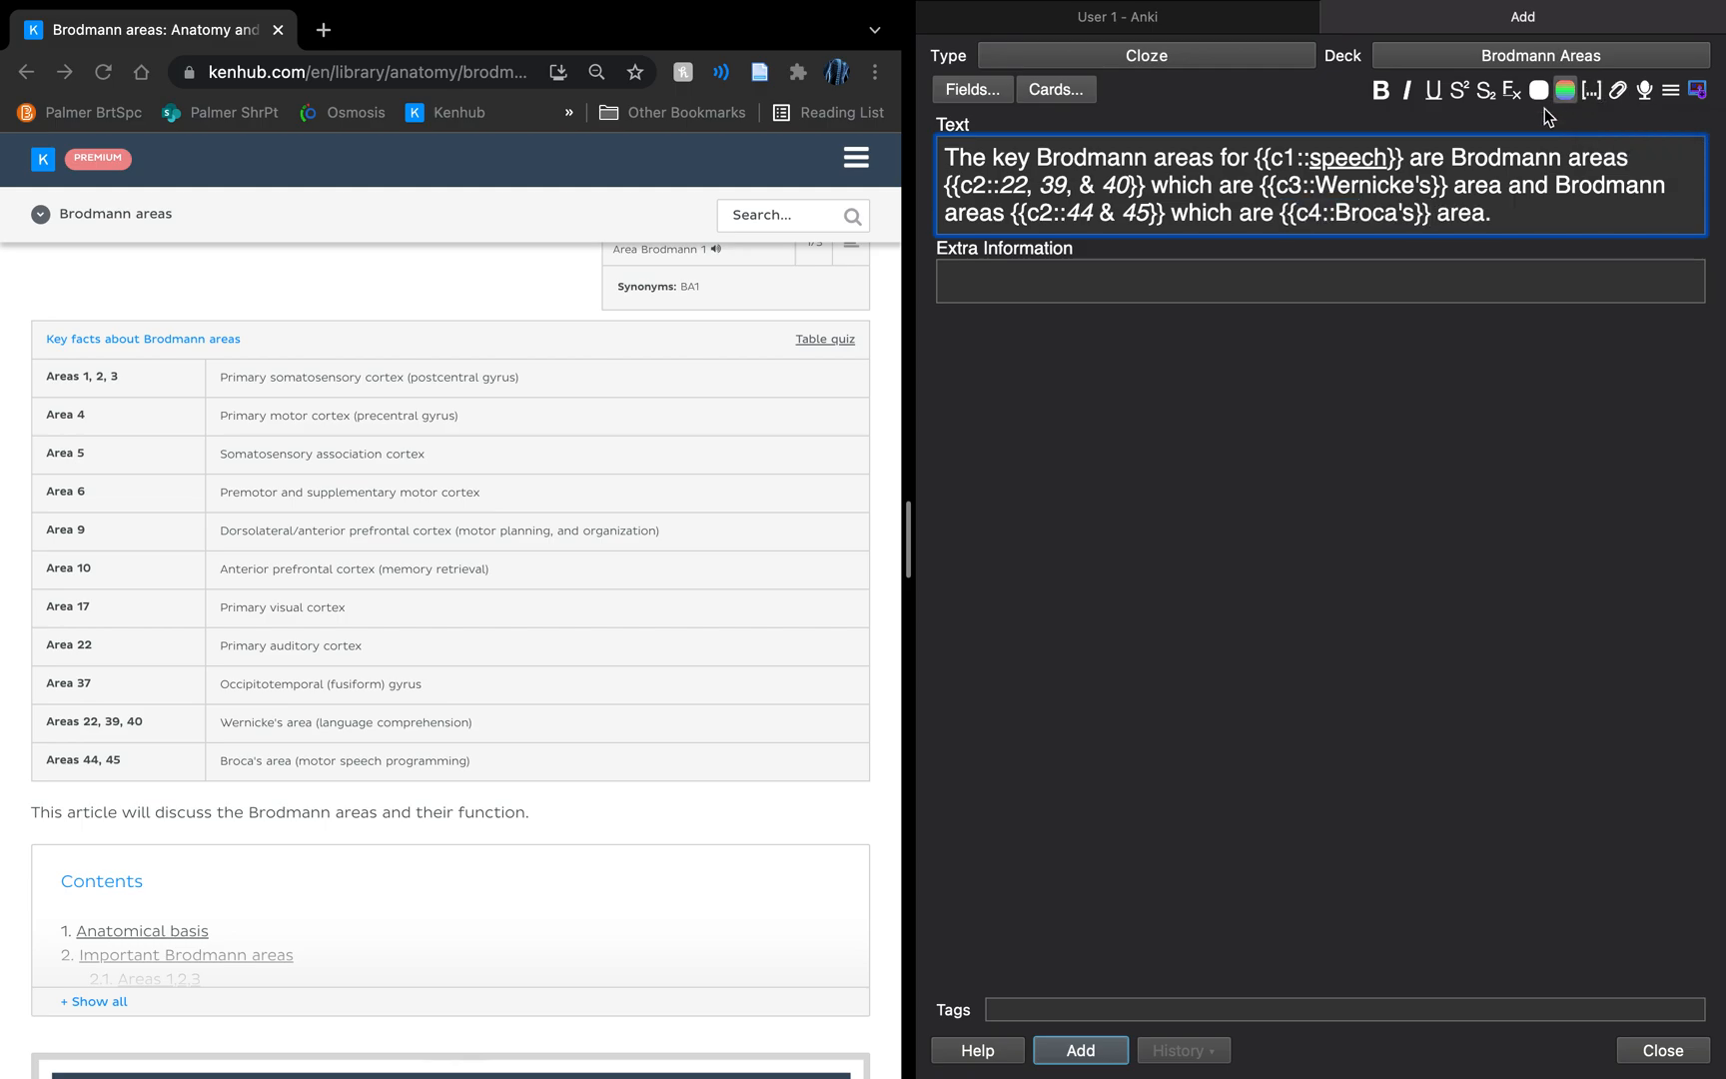
double_click(1315, 213)
text(c3)
- Underline the words "Wernicke's" and "Broca's" inside their c3 cloze deletions
double_click(1375, 182)
key(super+u)
double_click(1382, 213)
key(super+u)
click(1364, 295)
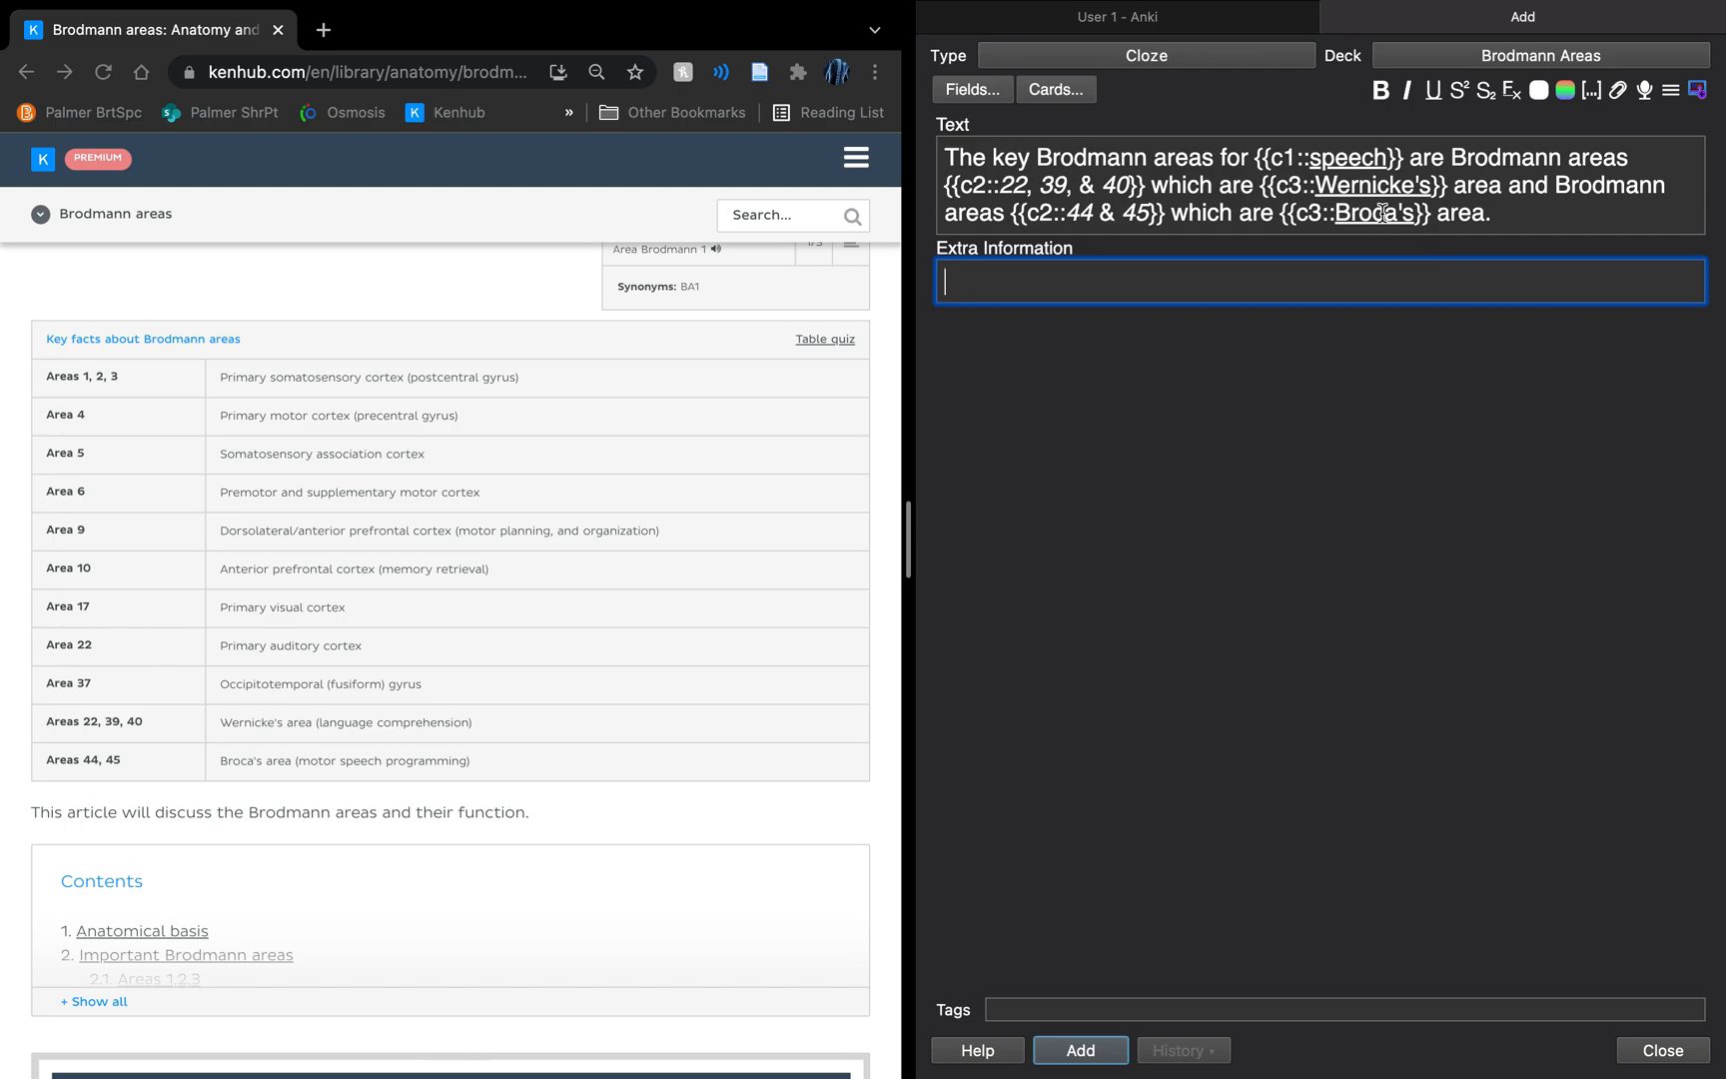
click(1349, 370)
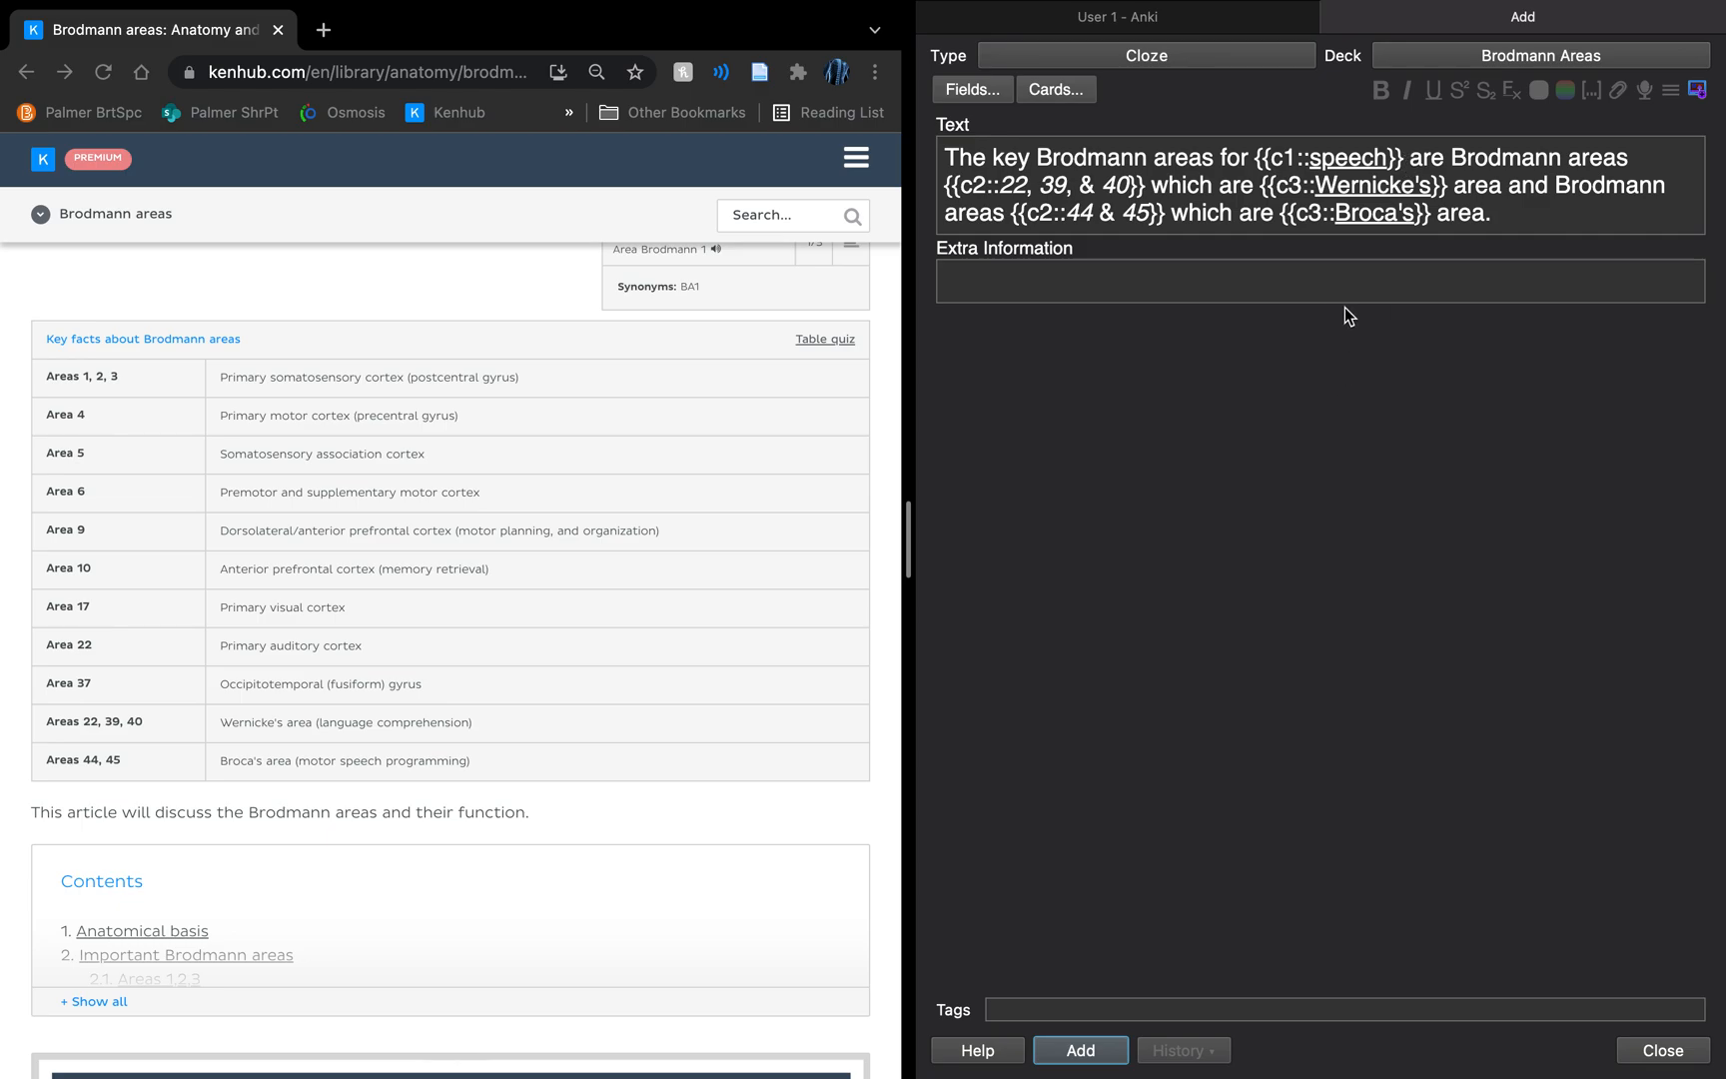
- Add the speech note to the deck and study its three cloze cards, rating each one Good
click(1077, 1049)
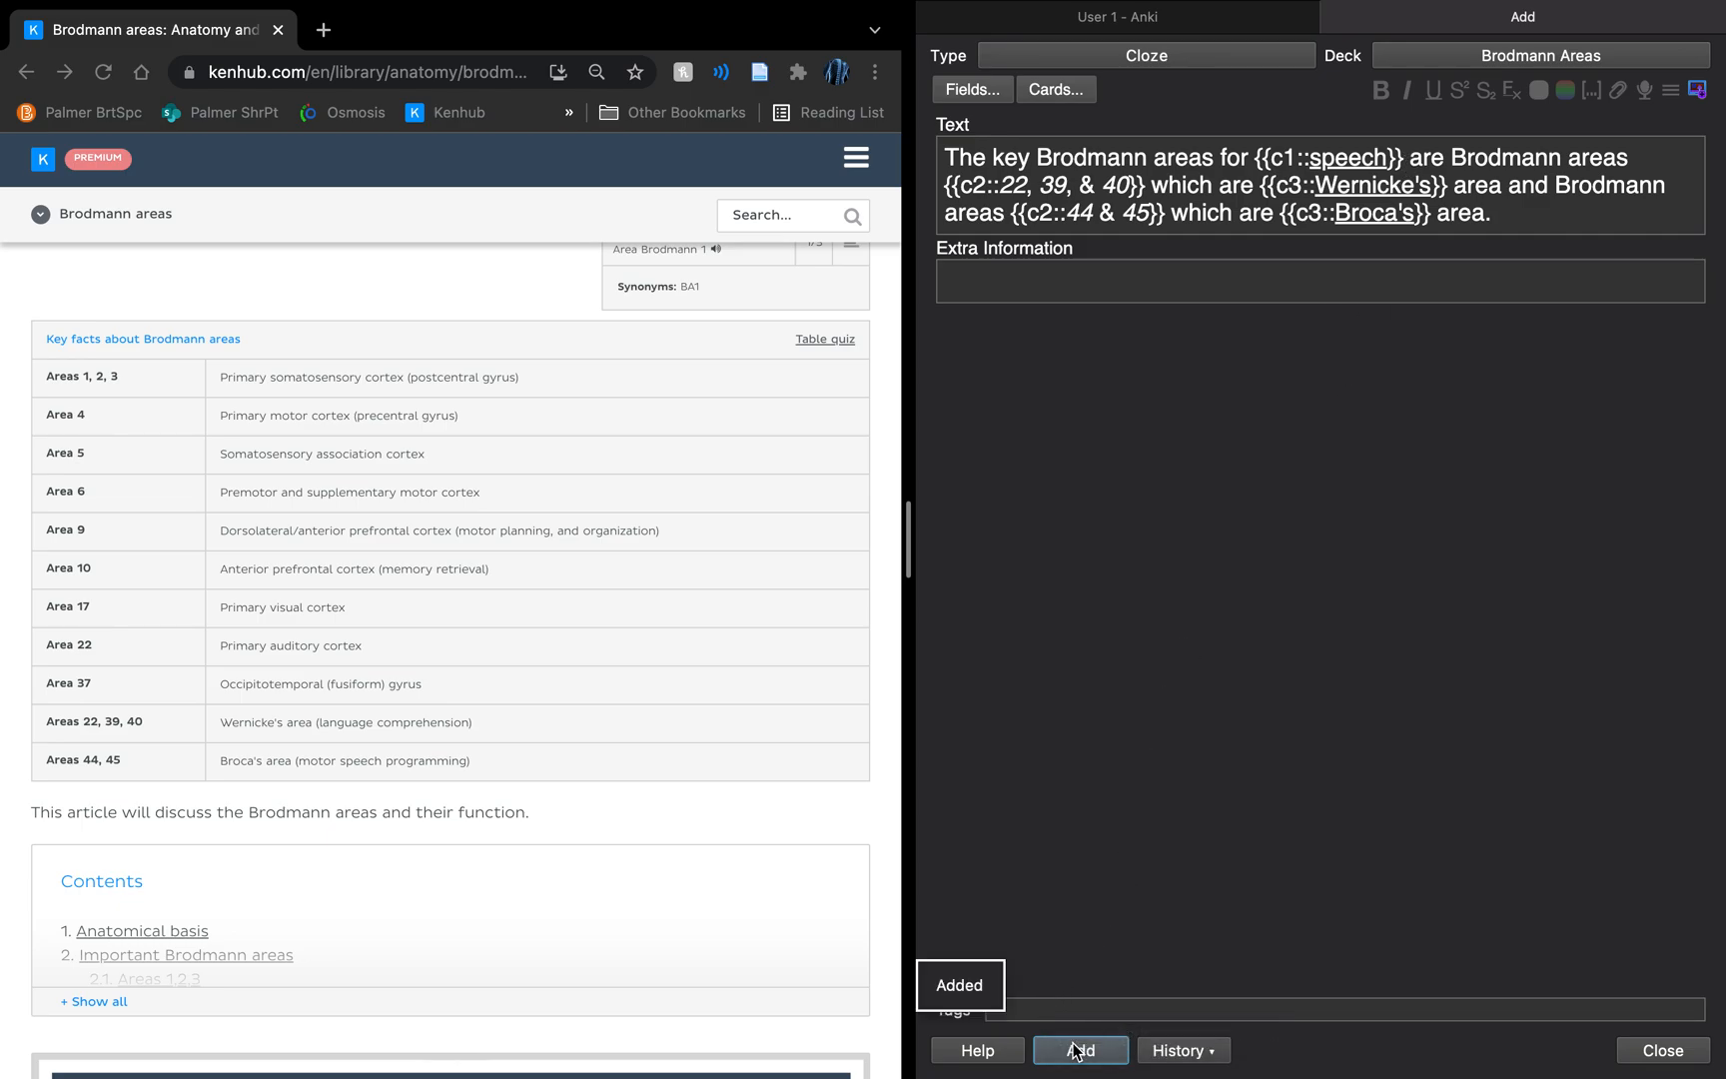
click(1334, 17)
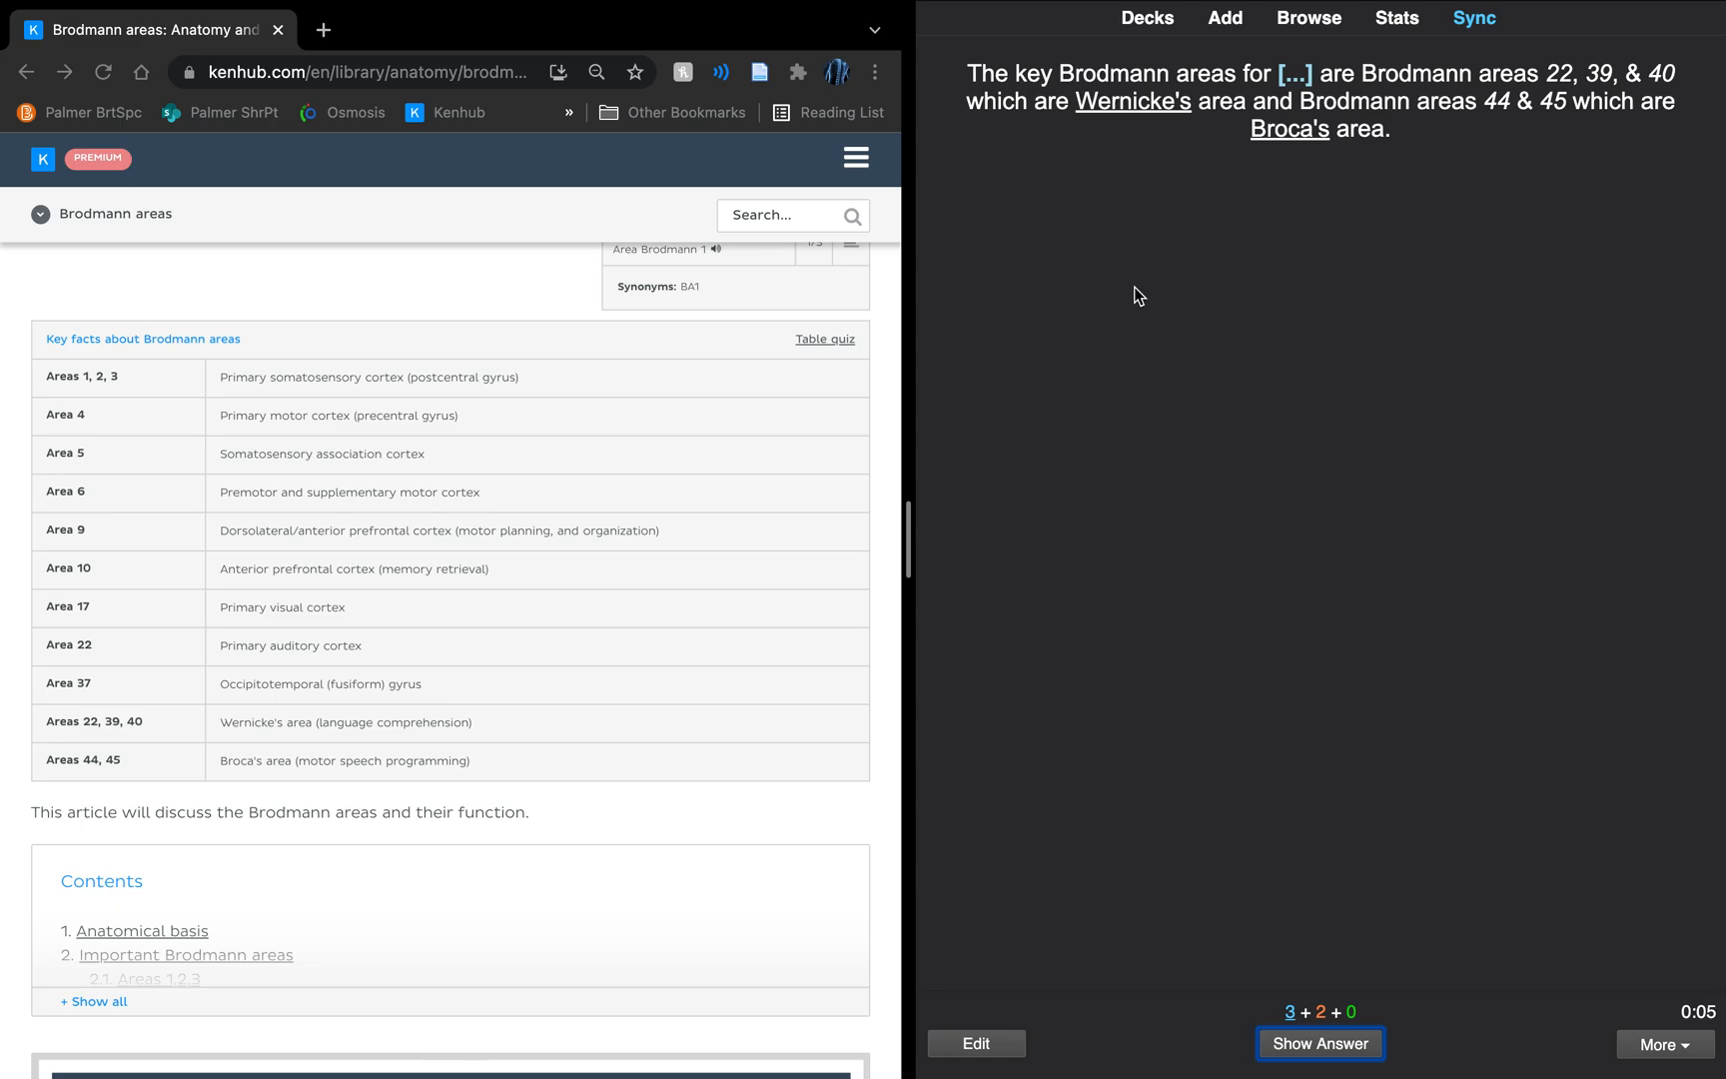
key(space)
key(space)
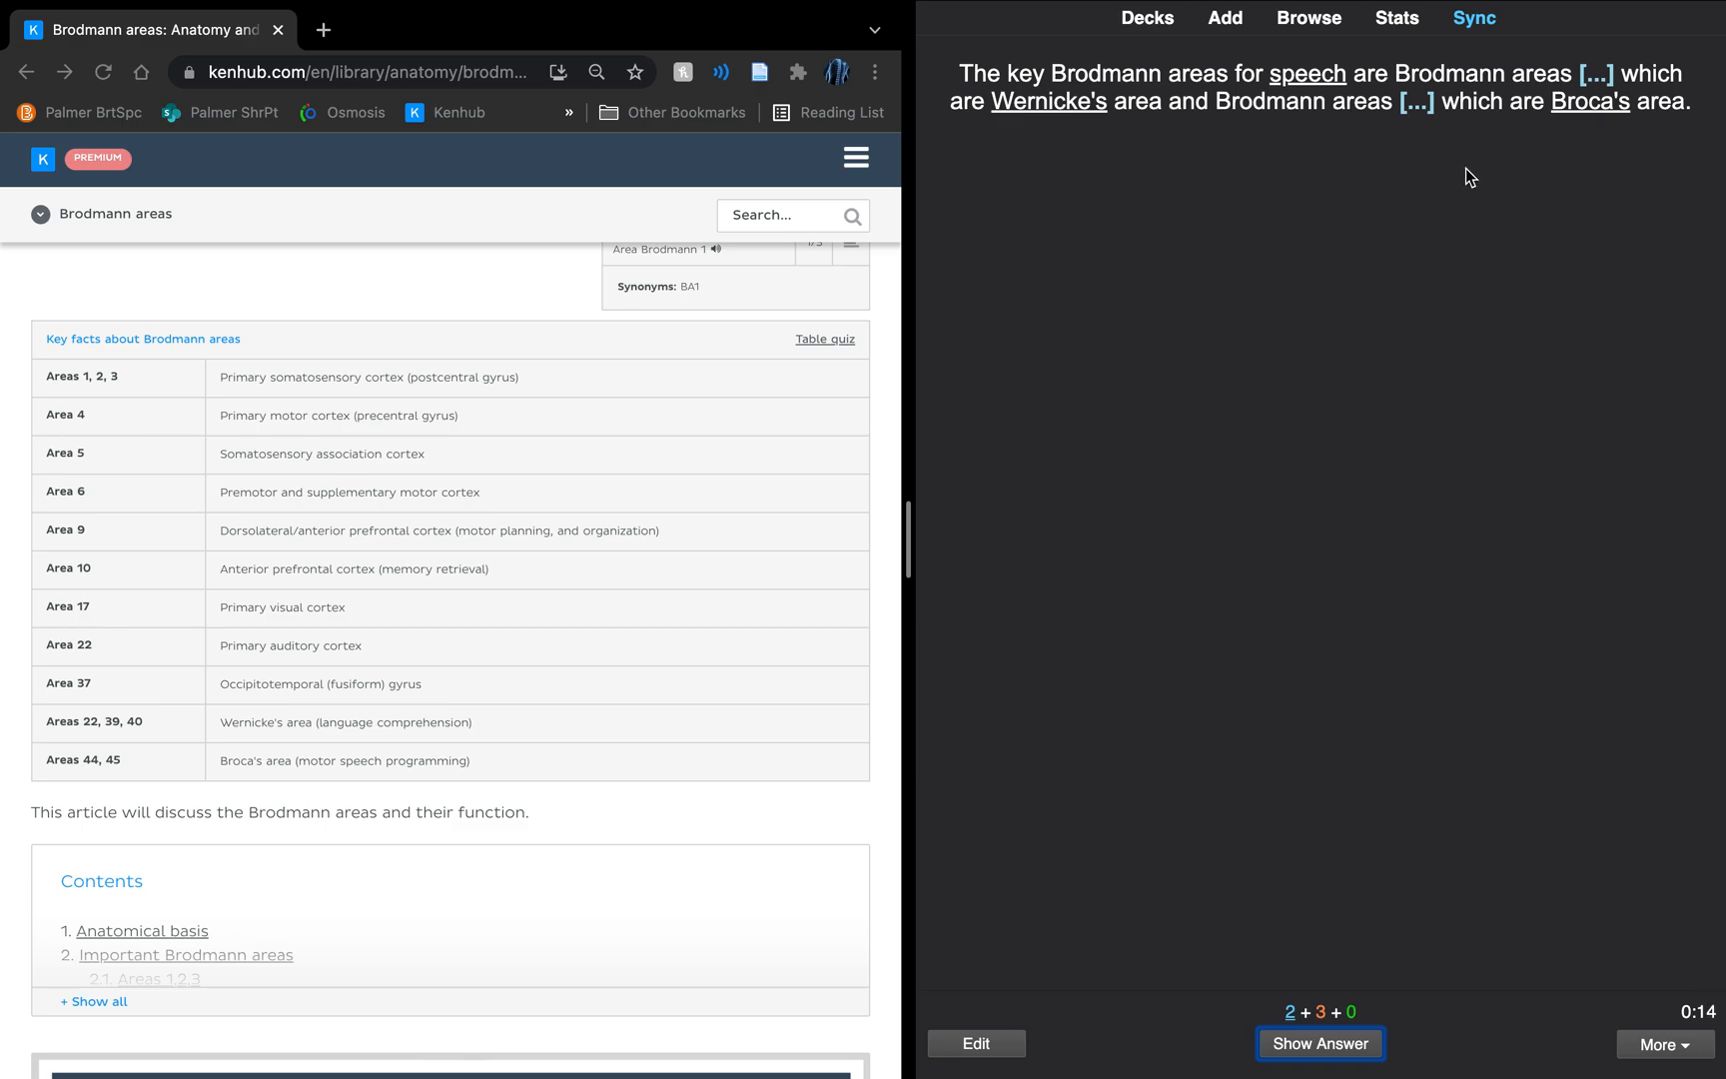
key(space)
key(space)
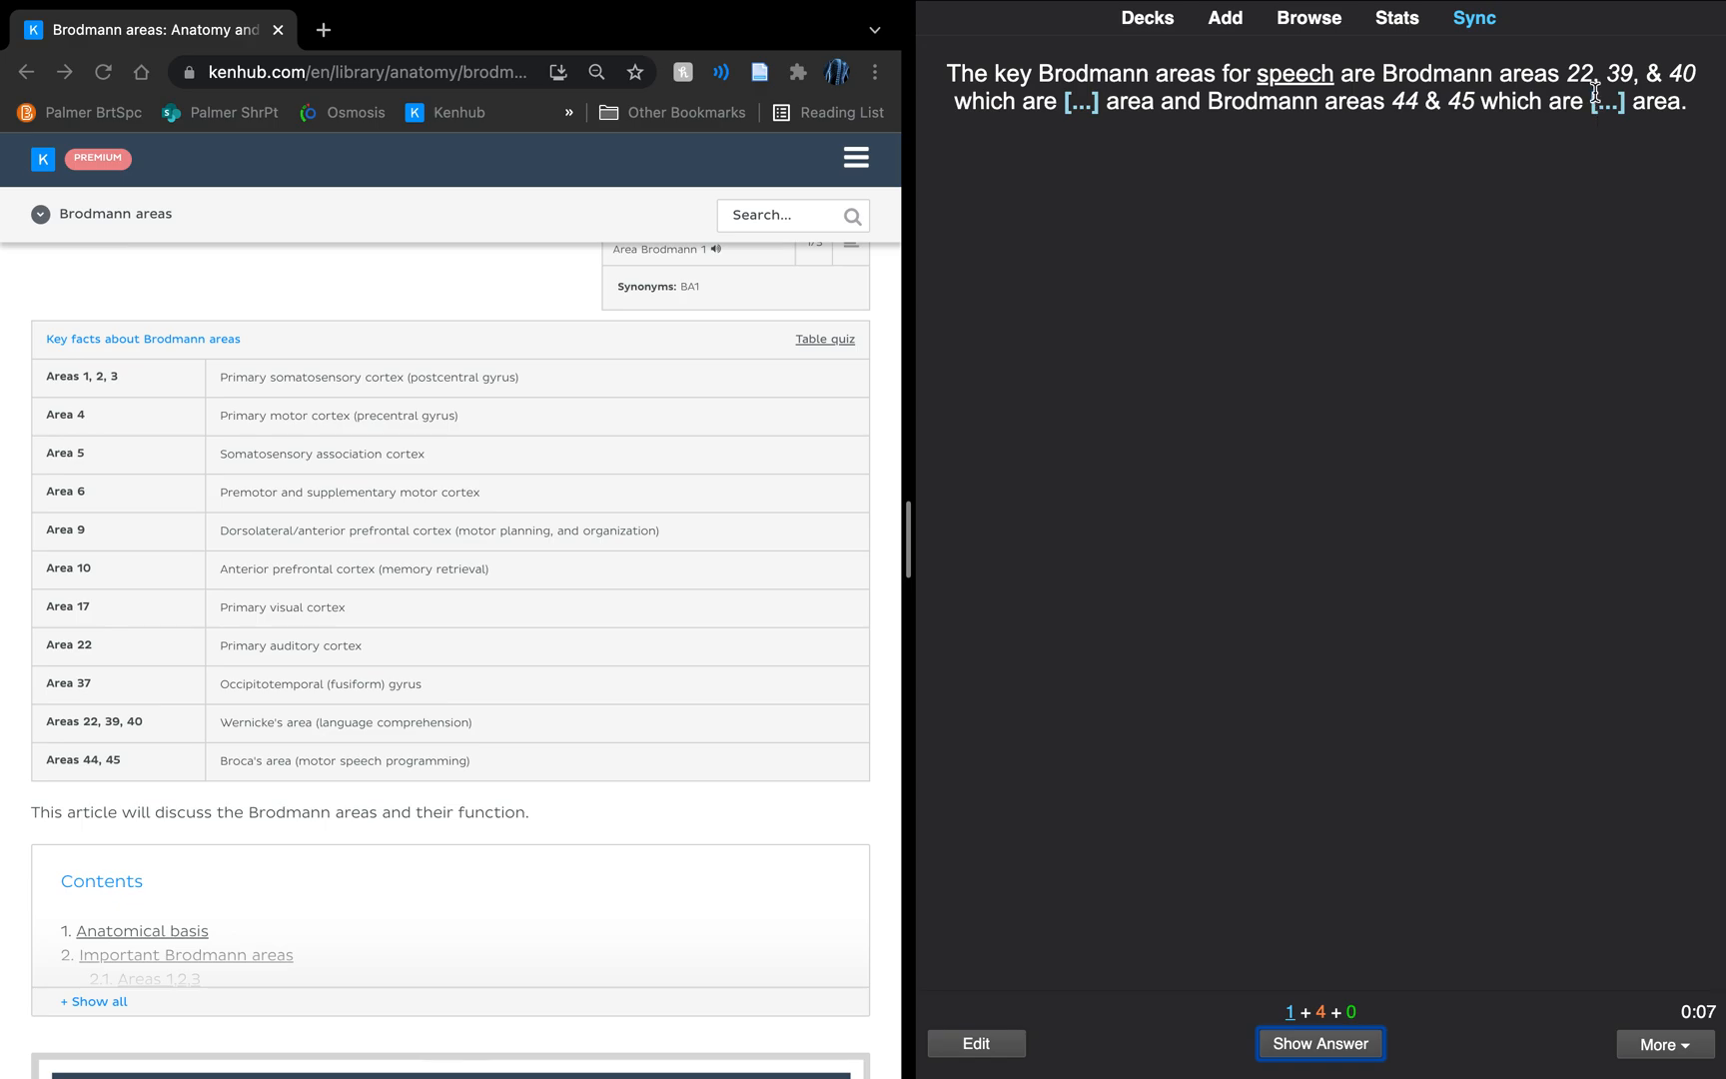
key(space)
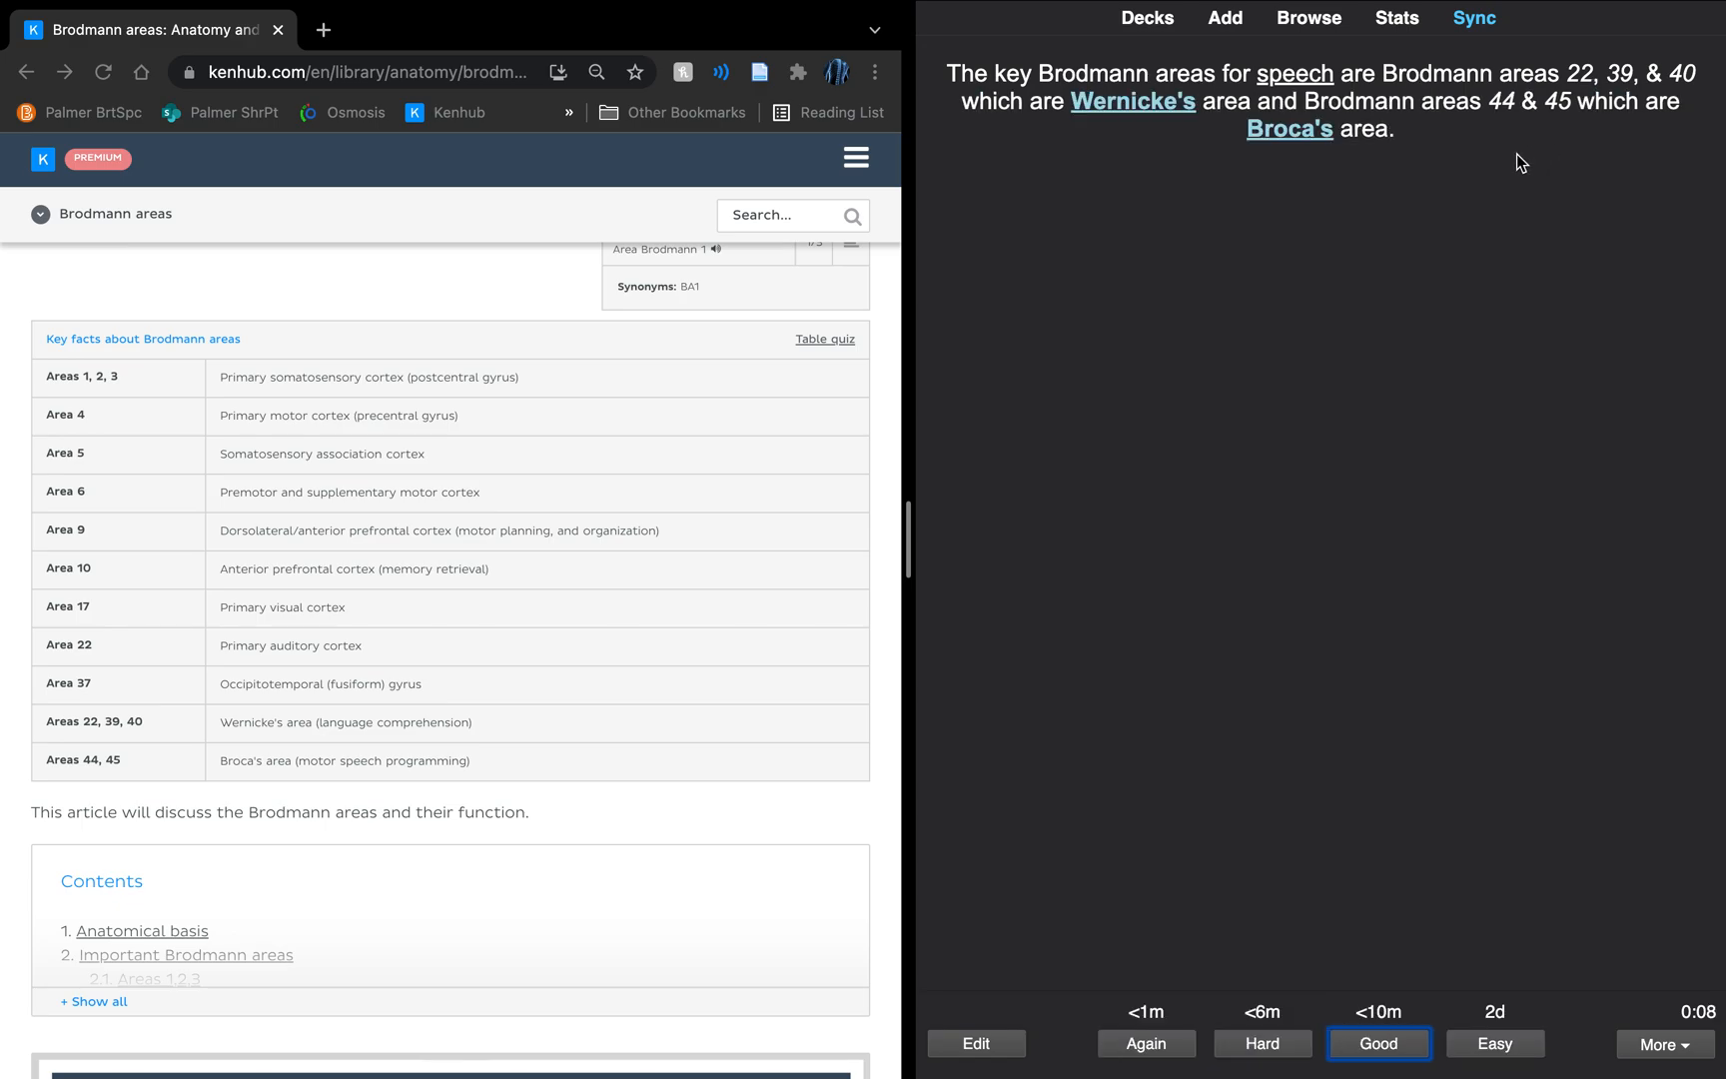
key(space)
- Start adding a new note to the Brodmann Areas deck
click(1225, 17)
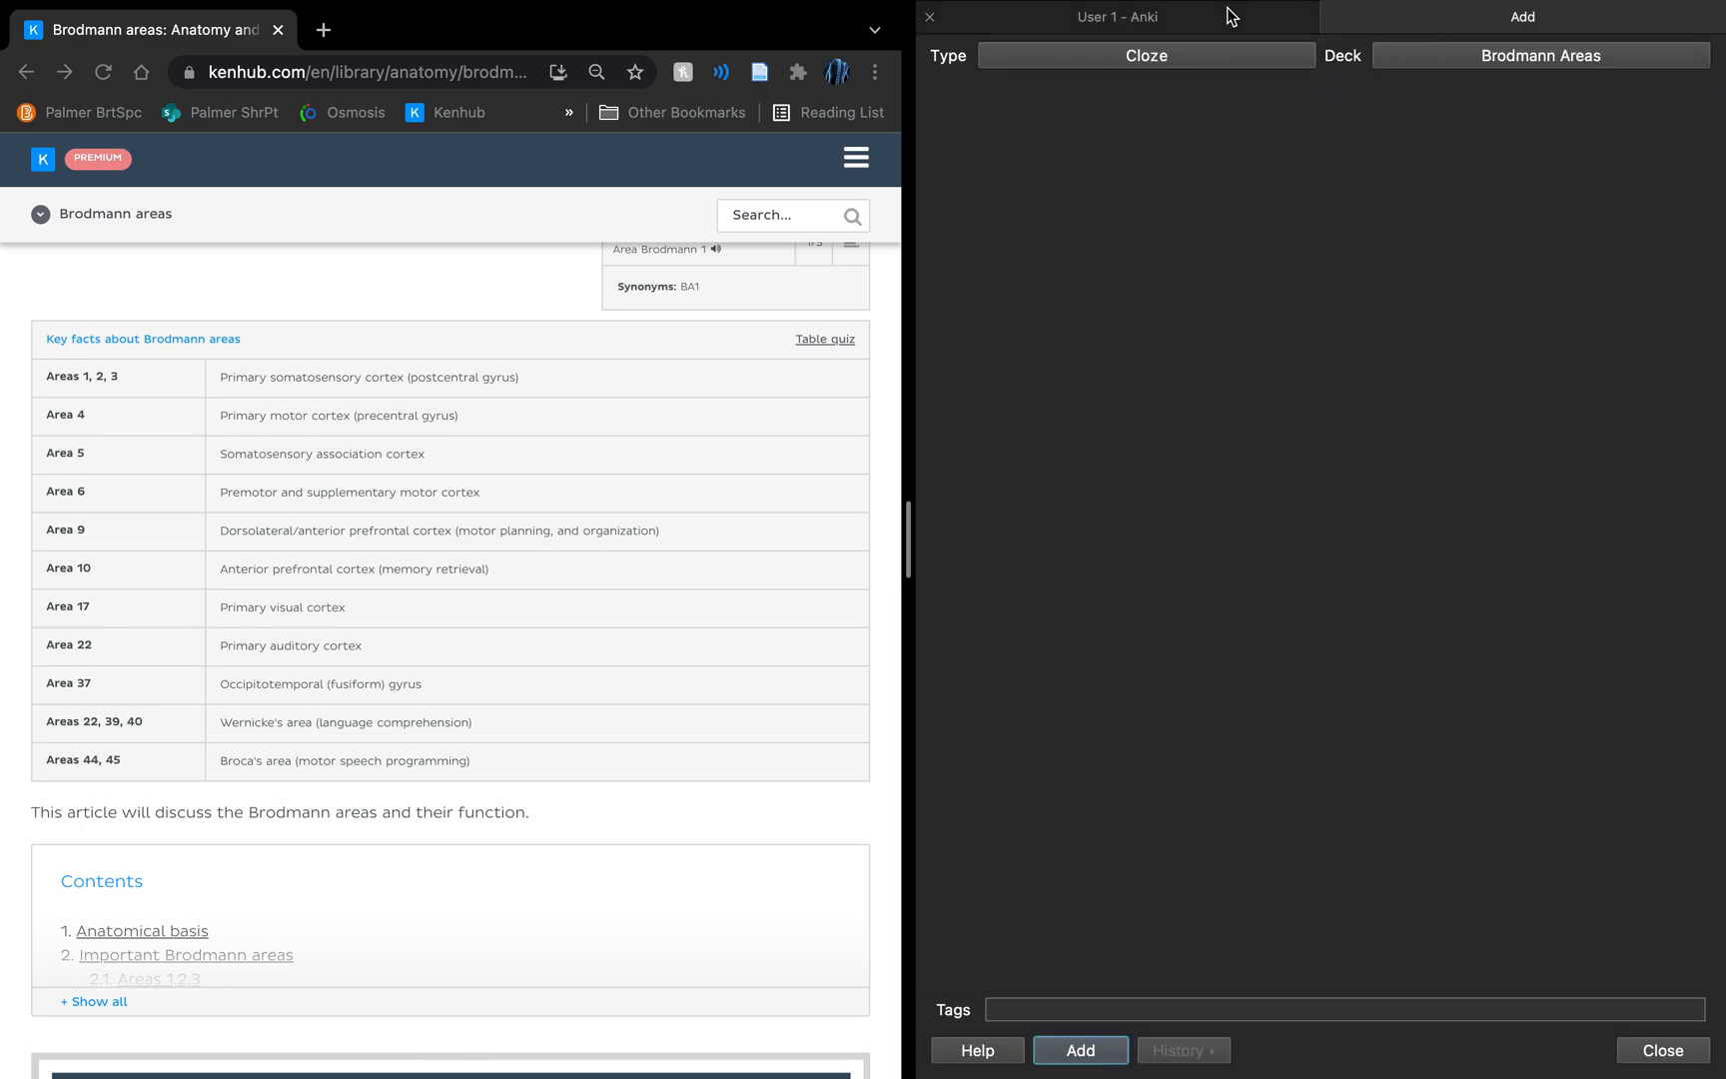
click(1195, 55)
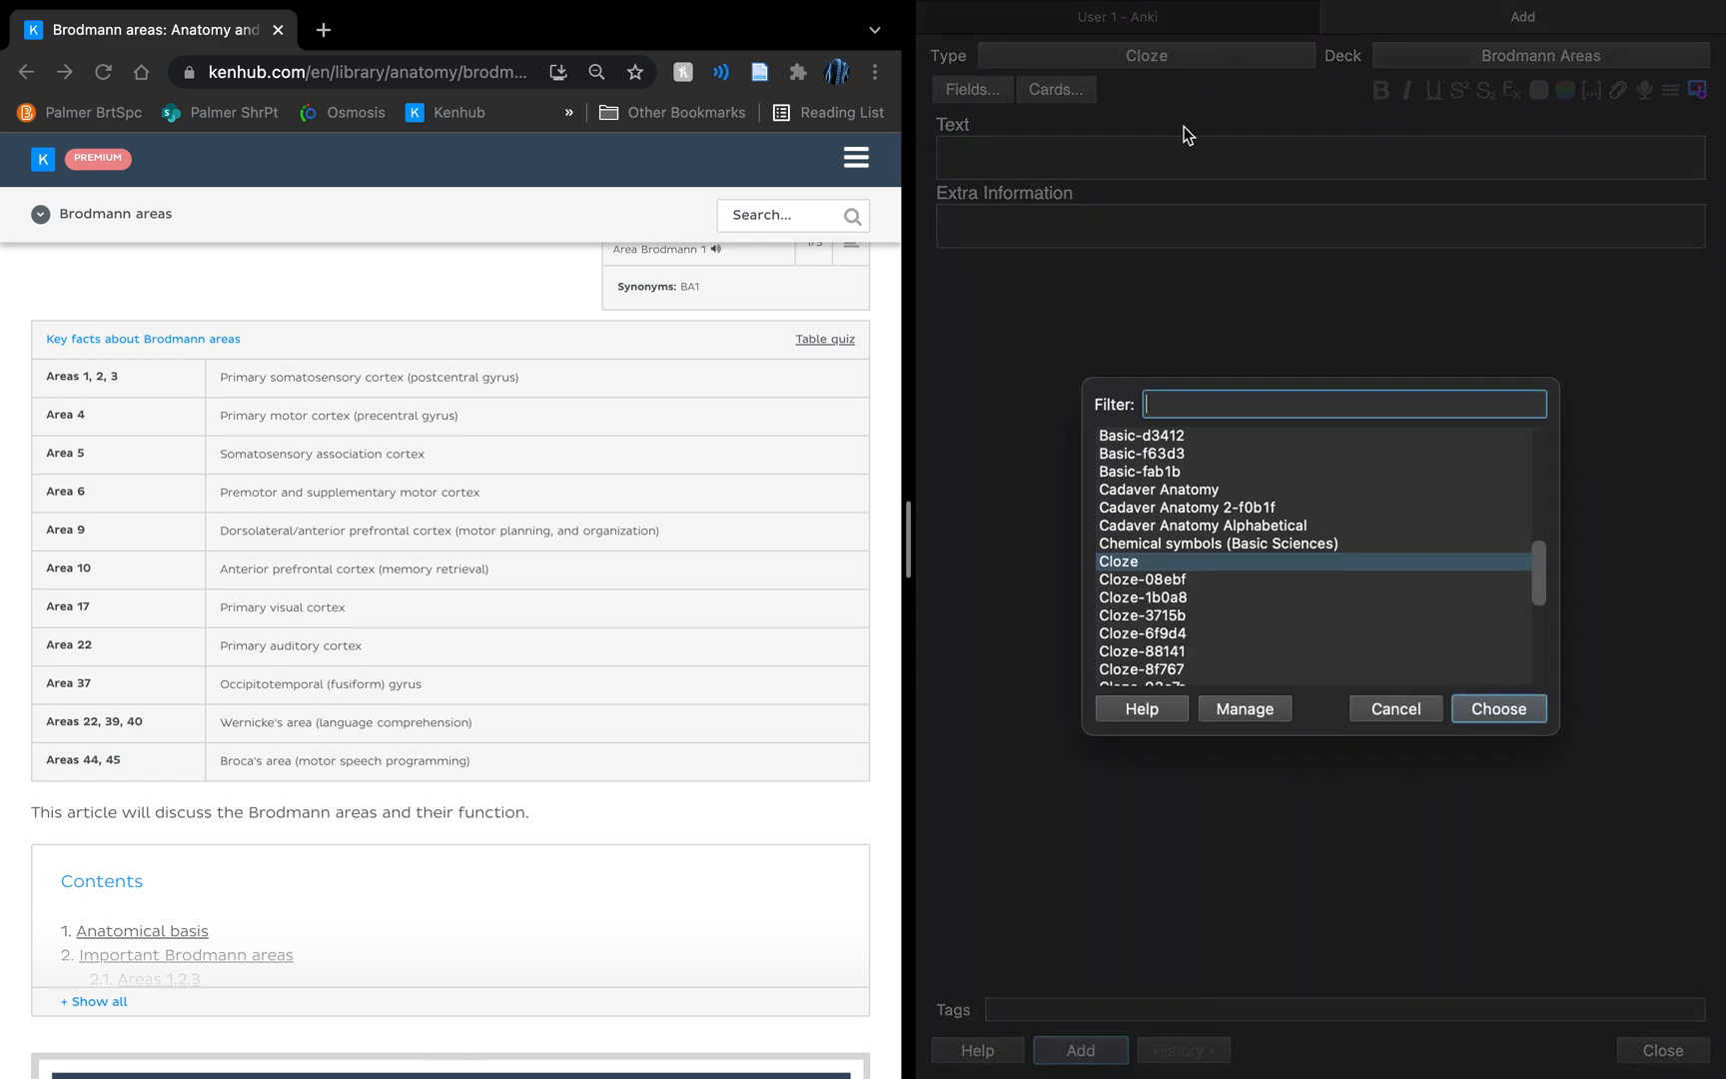
scroll(1164, 477, up, 3)
scroll(1163, 475, up, 5)
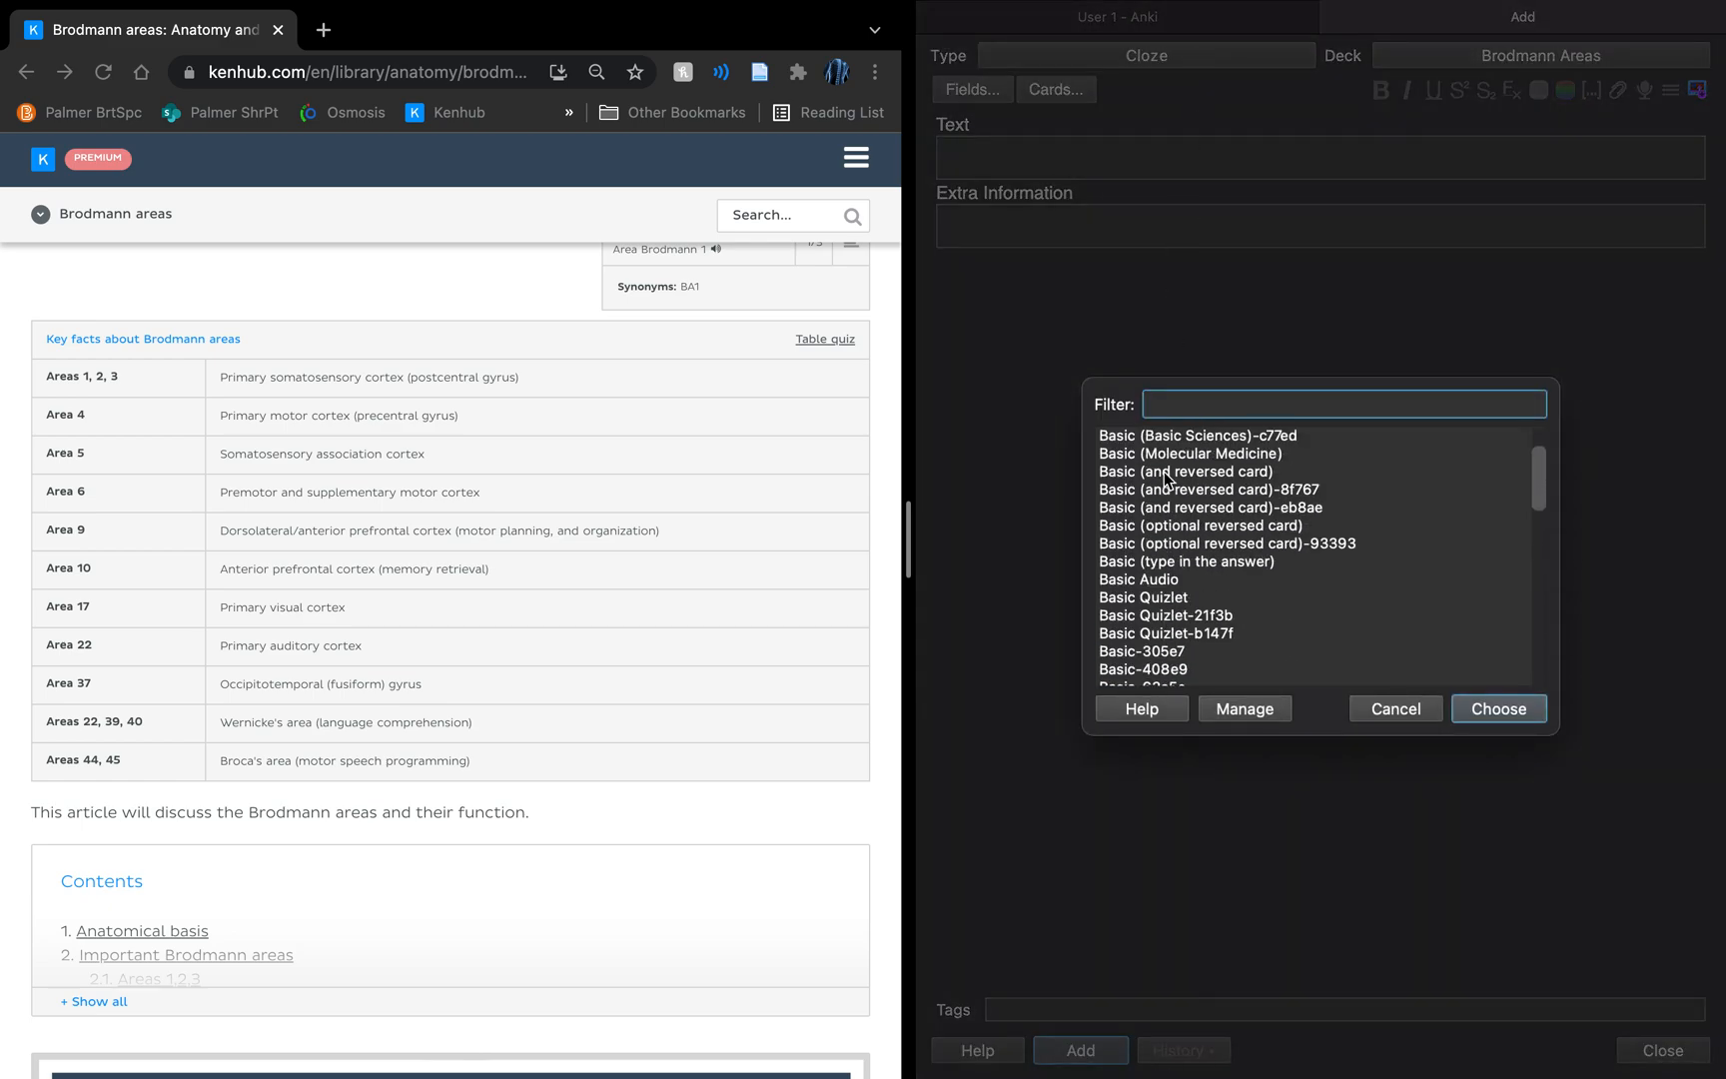
click(1395, 710)
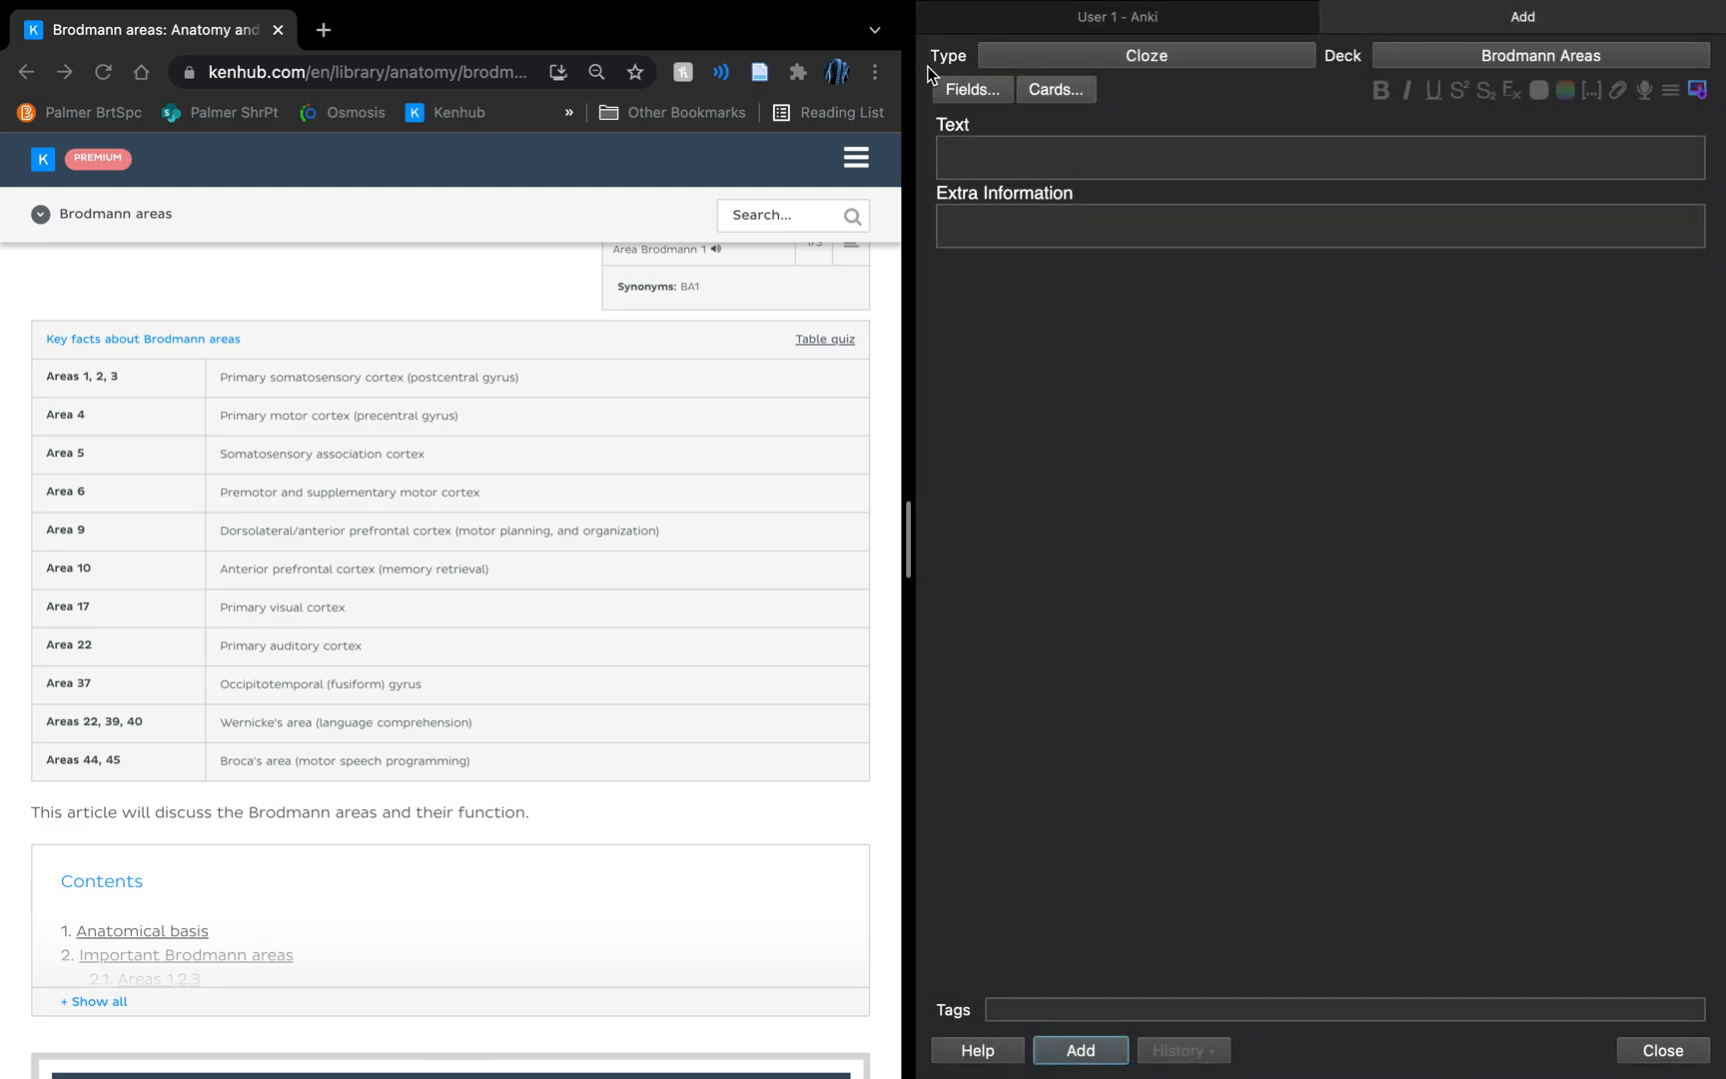
- Change the new note's type from Cloze to Basic
click(1096, 62)
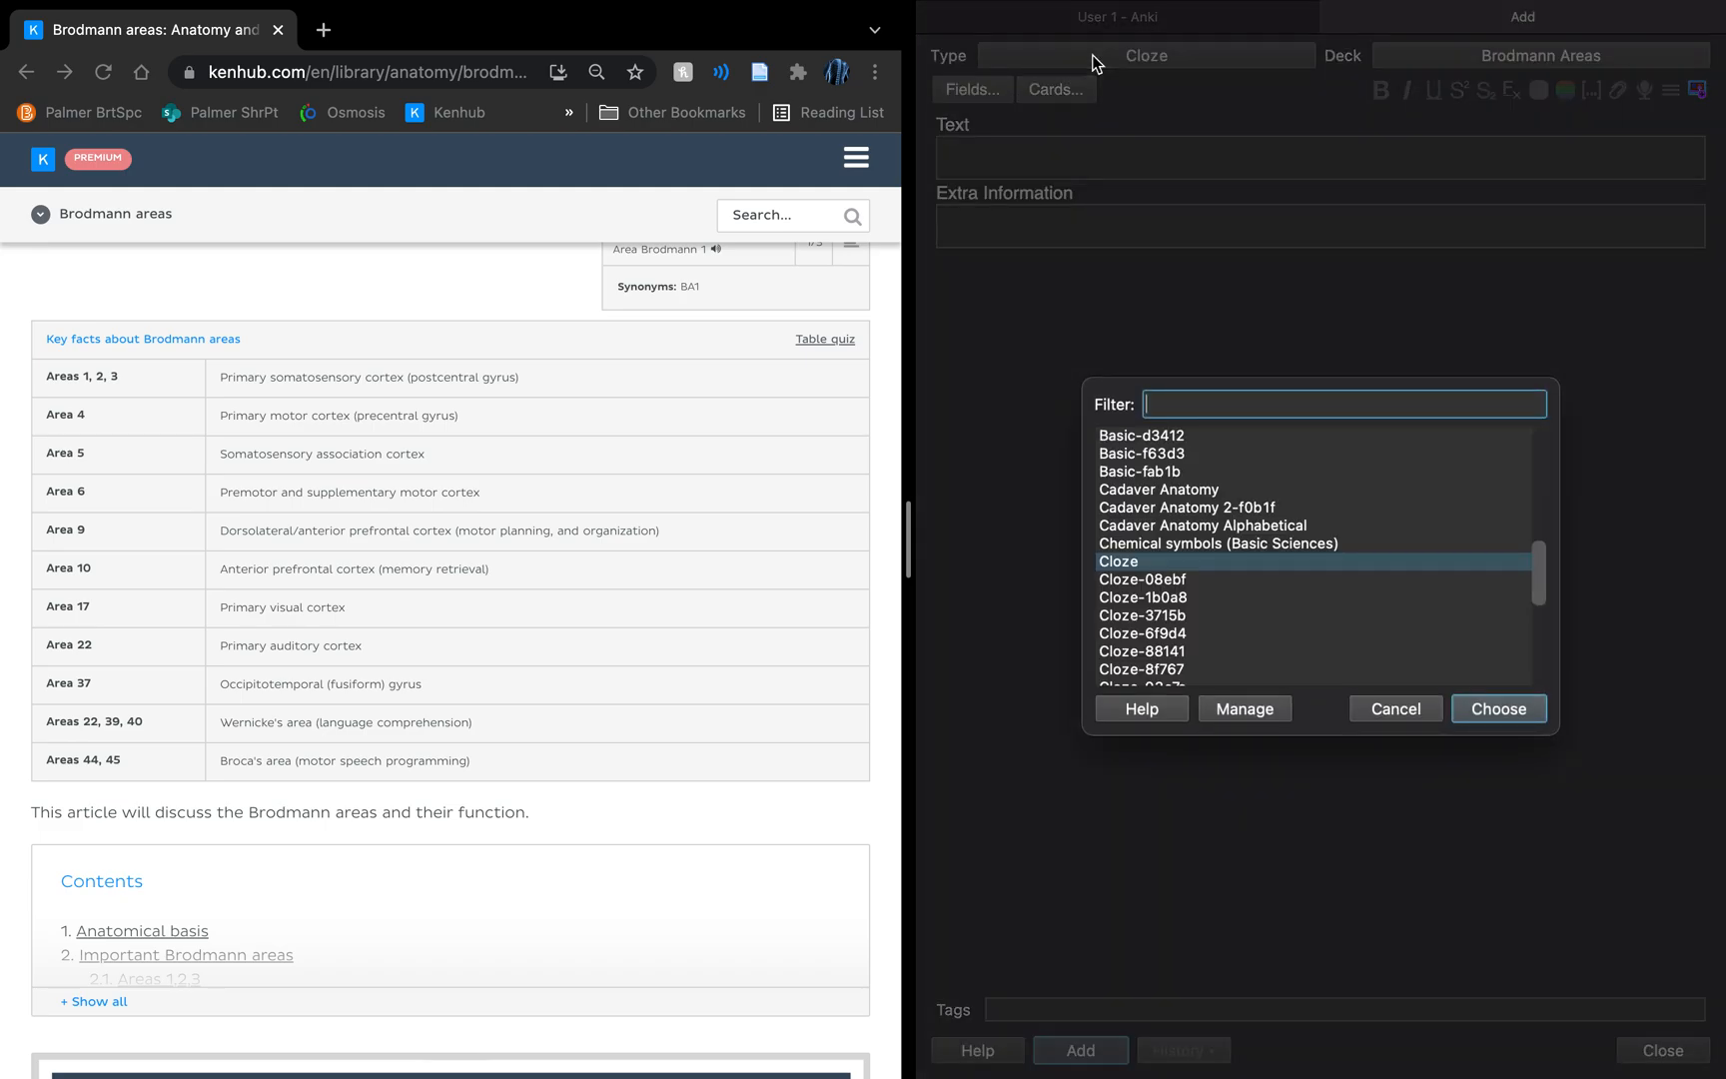
click(1171, 475)
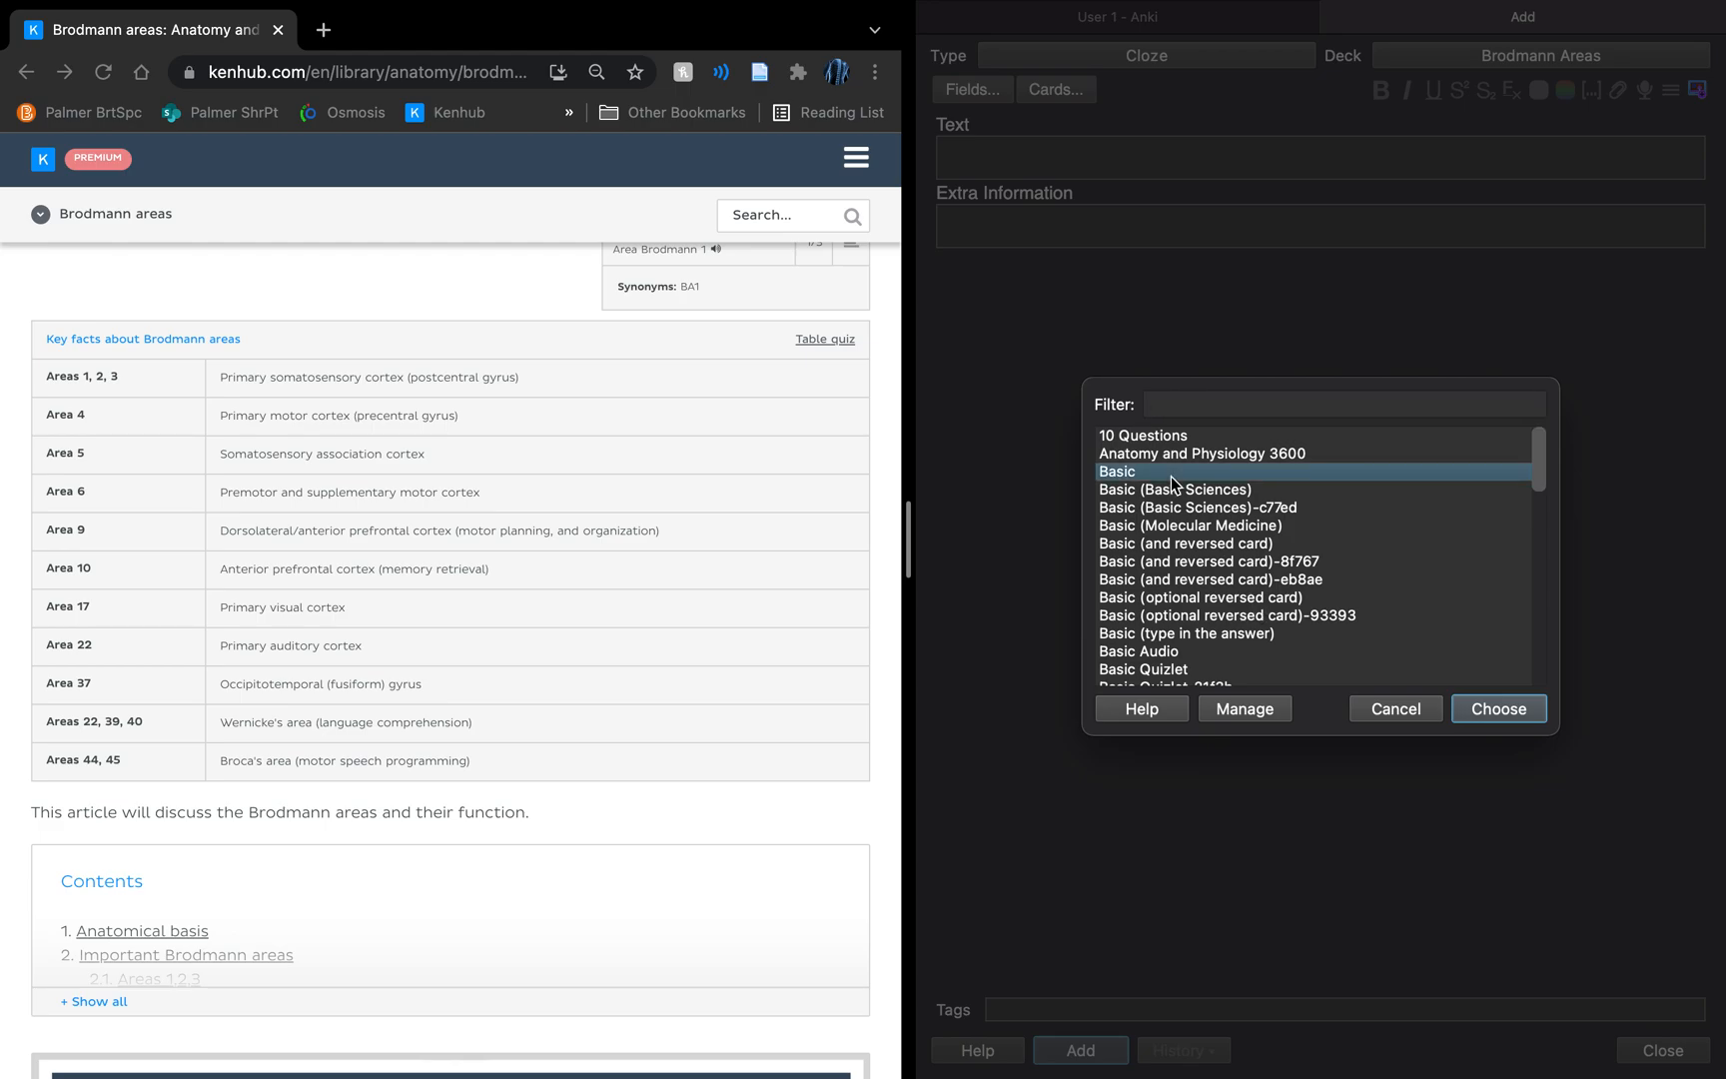
click(1494, 708)
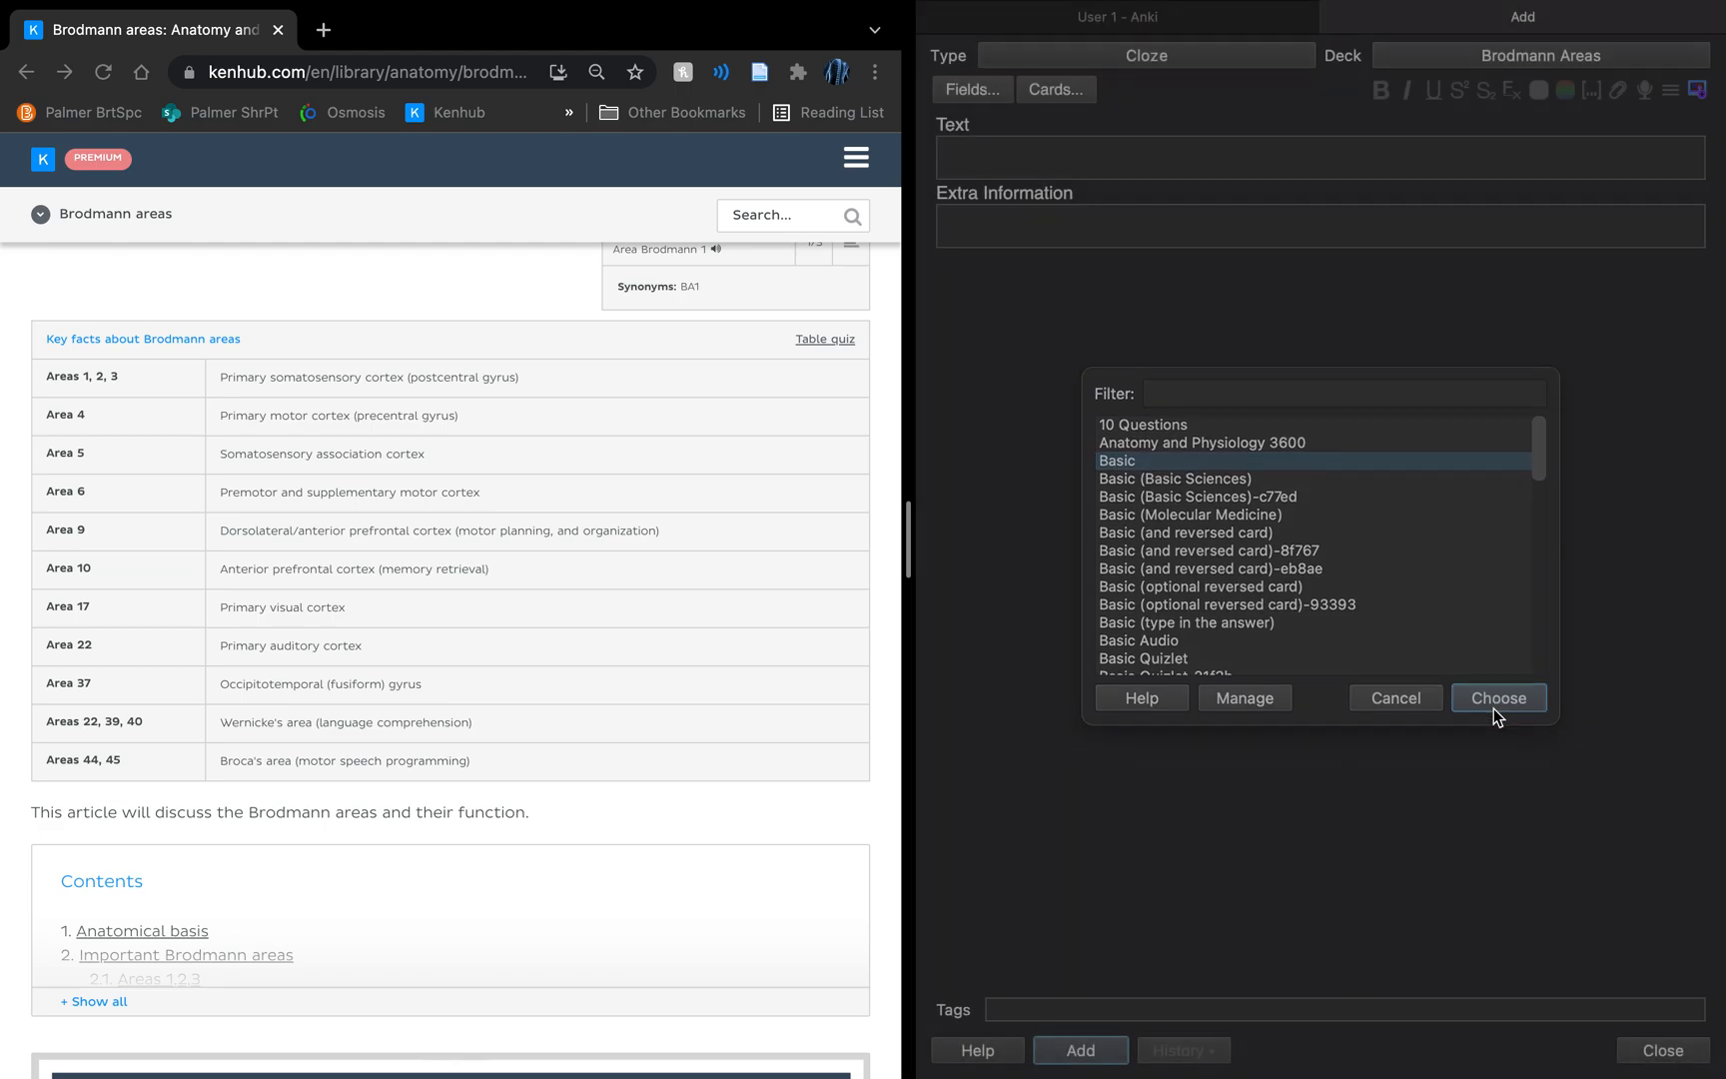
- Look through the full list of available note types and keep Basic as the note's type
click(1188, 54)
scroll(1232, 580, down, 10)
scroll(1232, 579, down, 5)
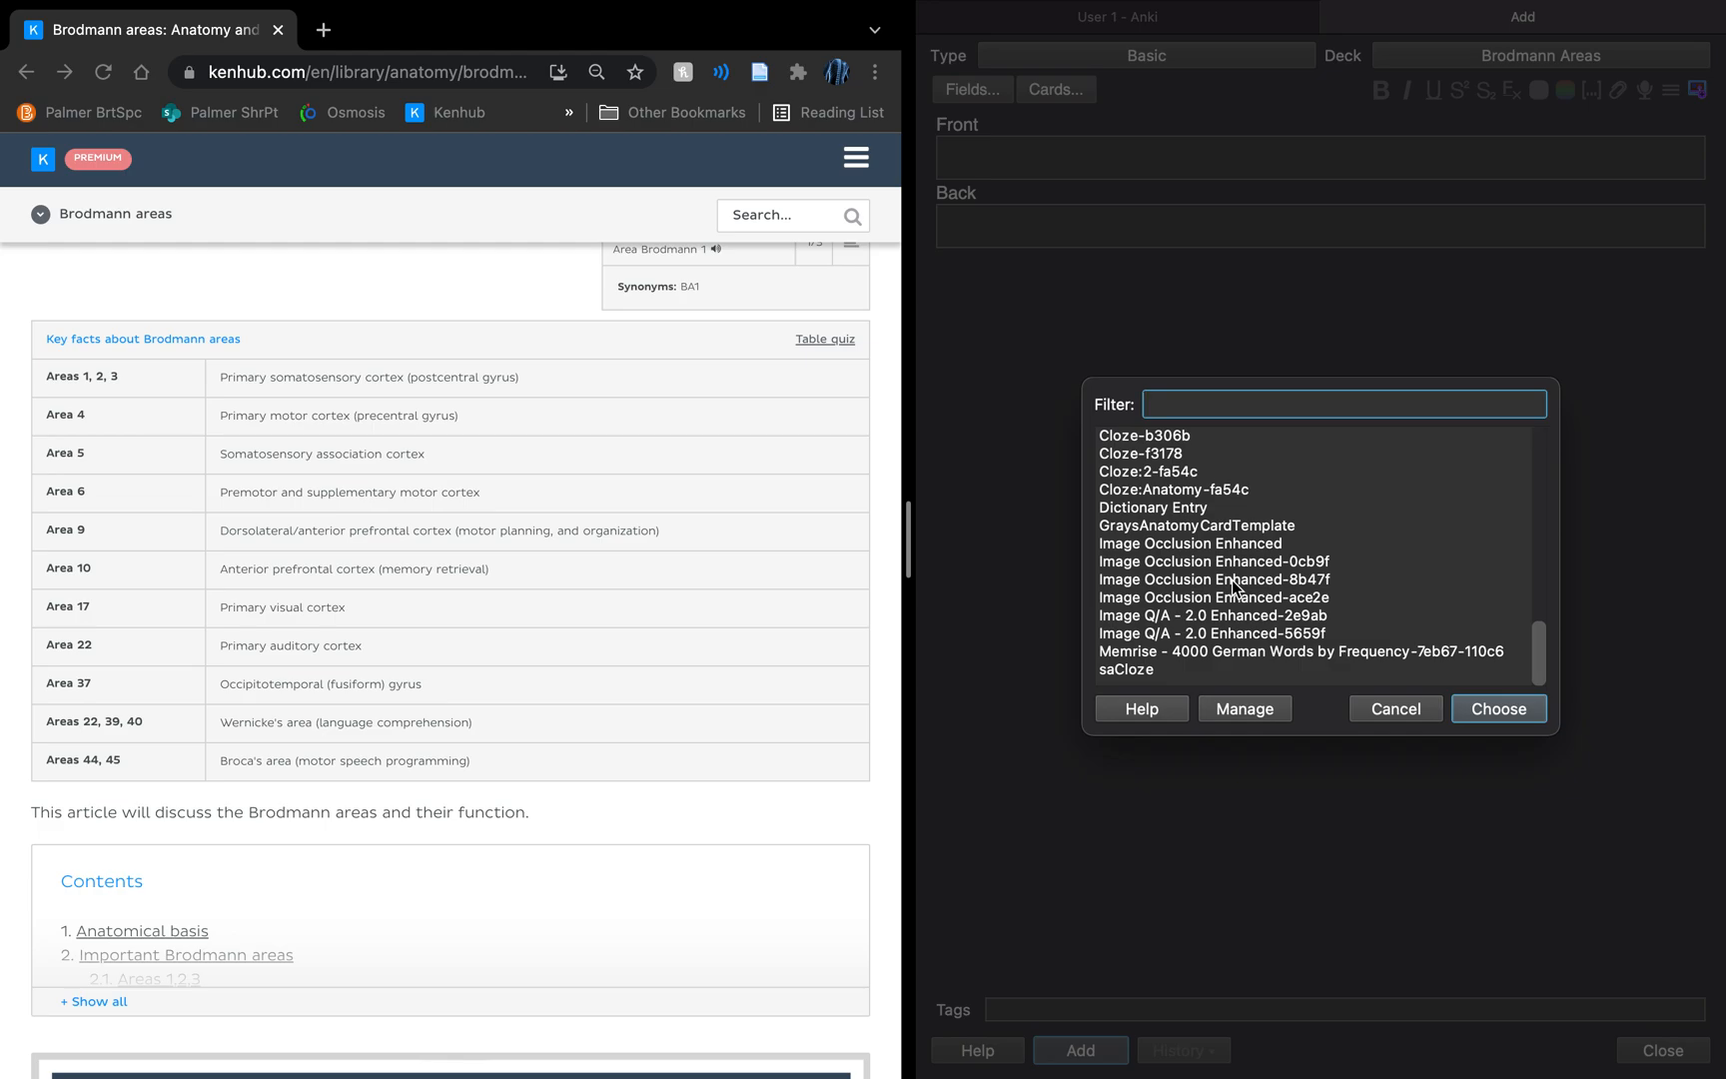
scroll(1231, 579, up, 5)
scroll(1233, 582, up, 5)
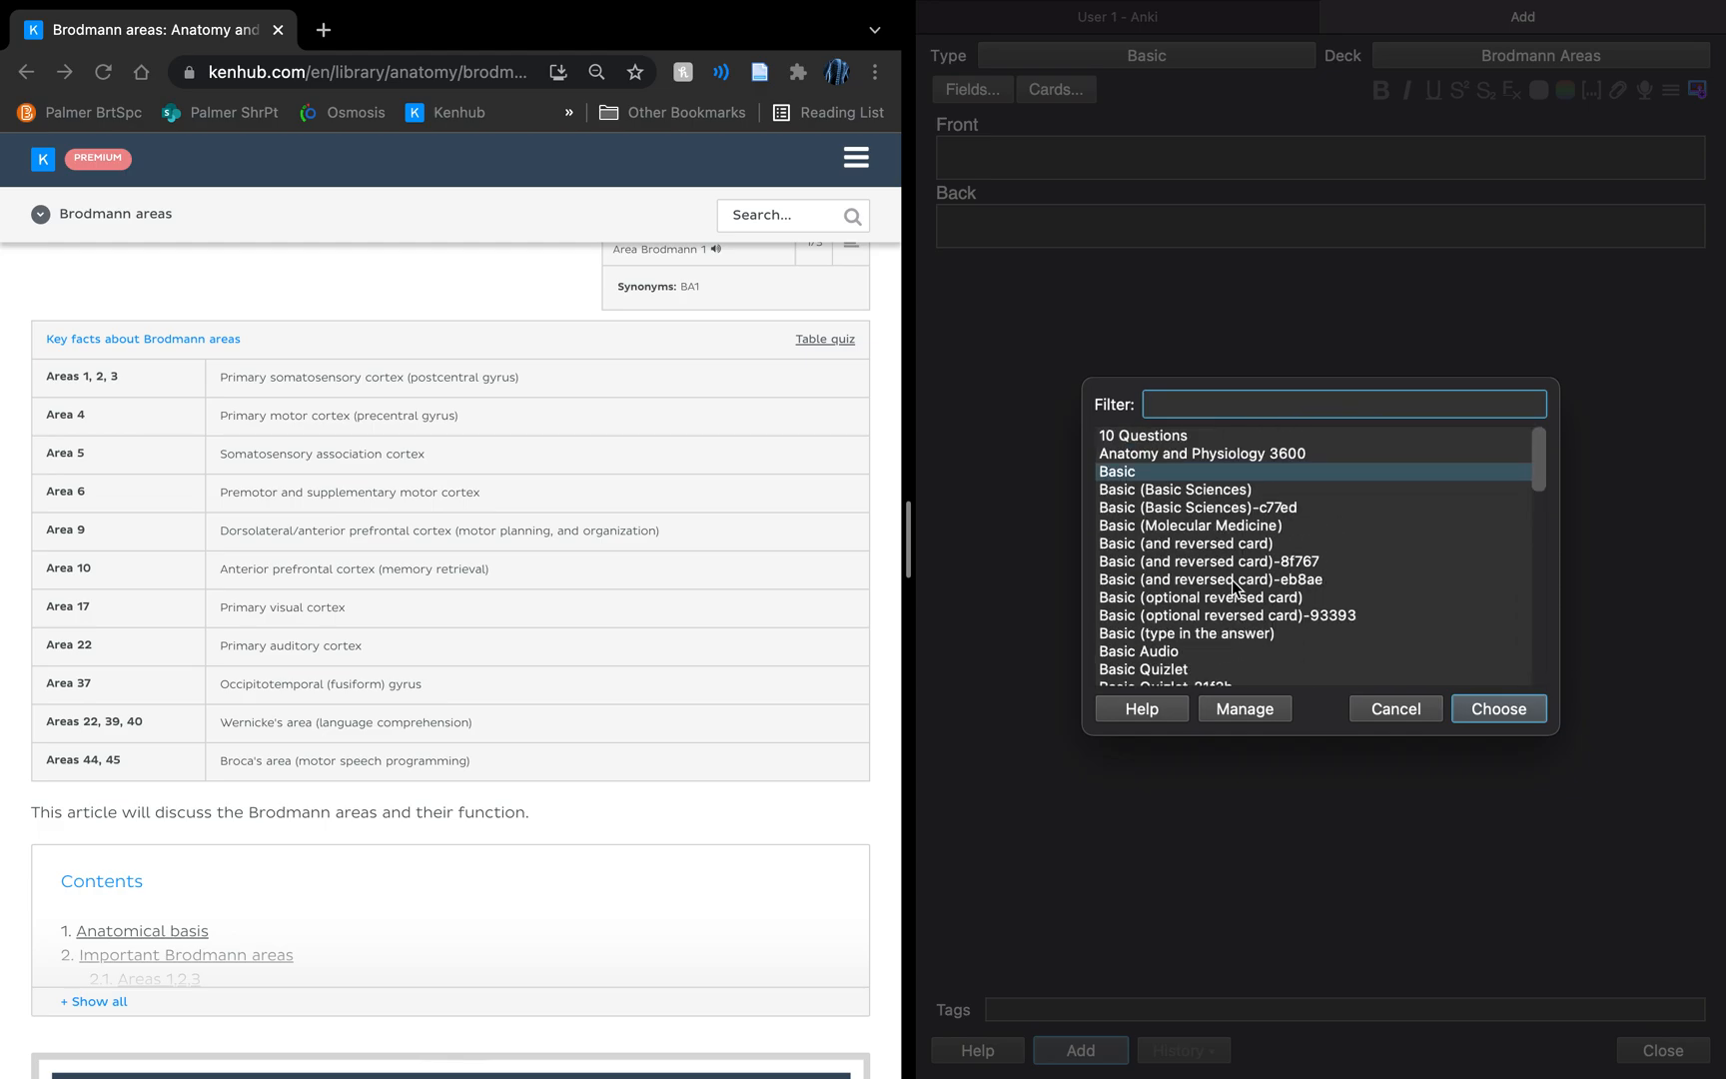
scroll(1233, 581, down, 1)
scroll(1232, 579, down, 5)
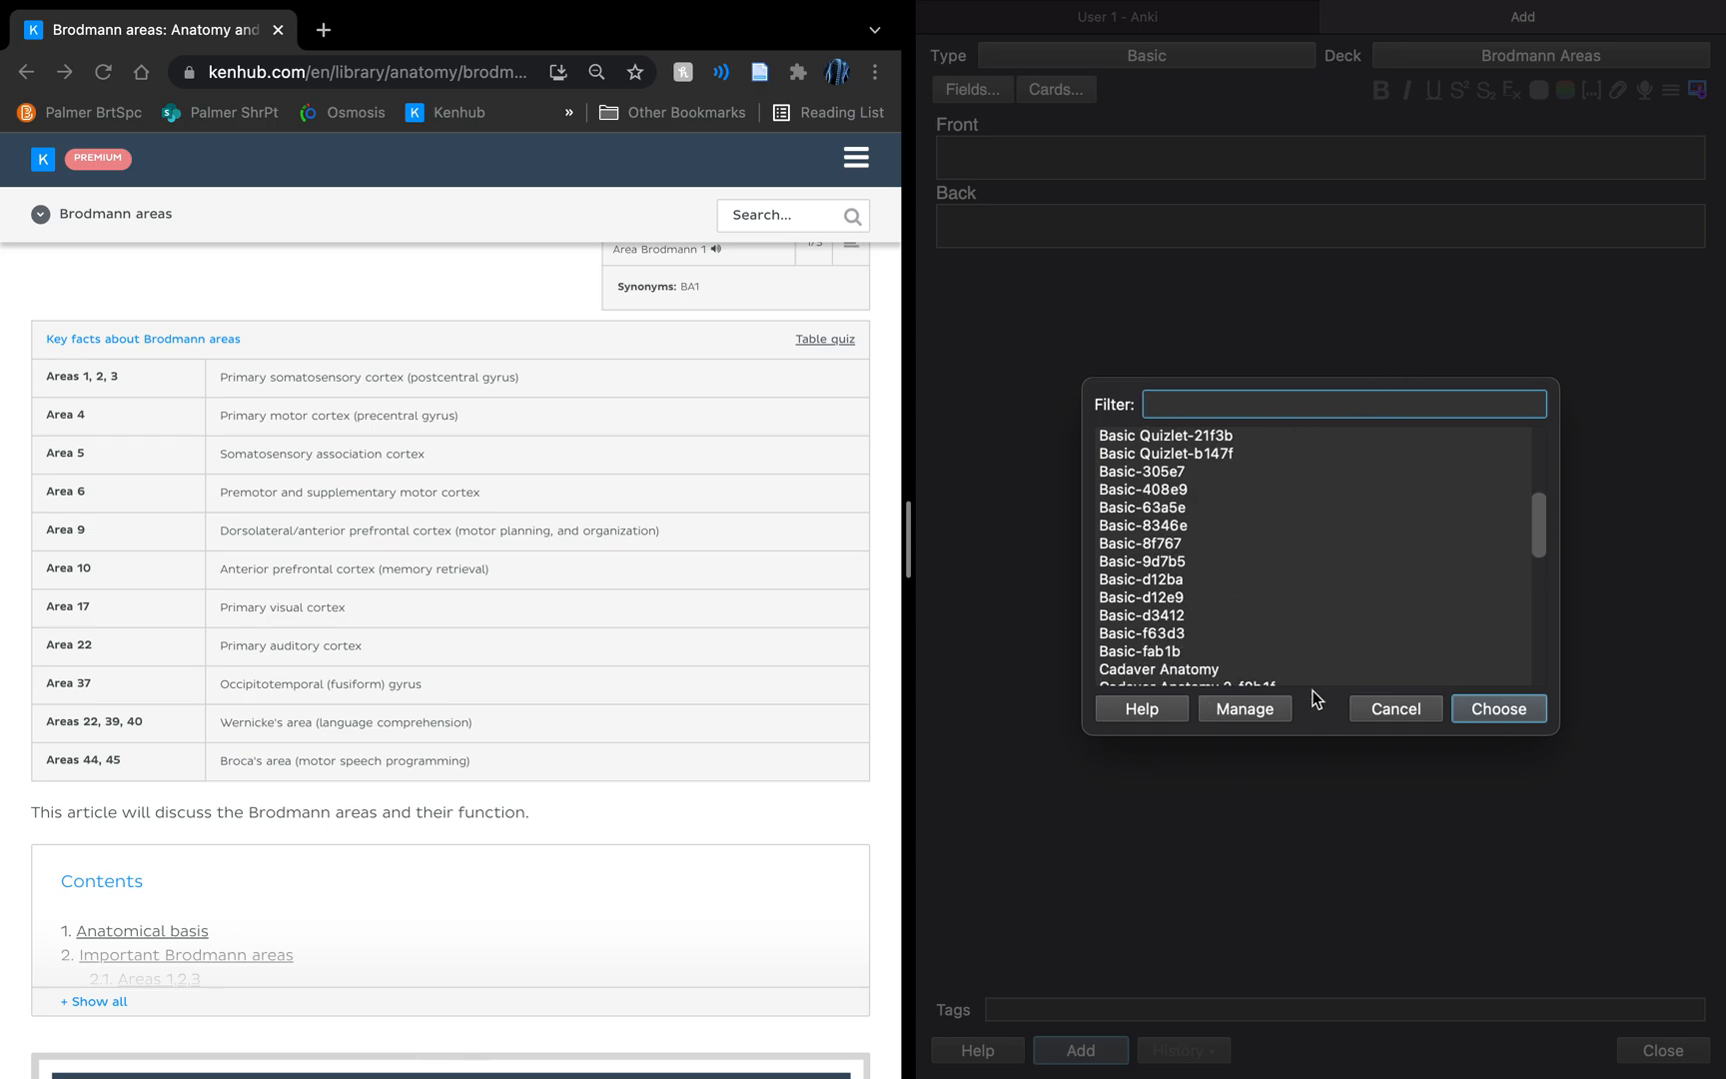
scroll(1484, 621, up, 5)
scroll(1484, 621, down, 15)
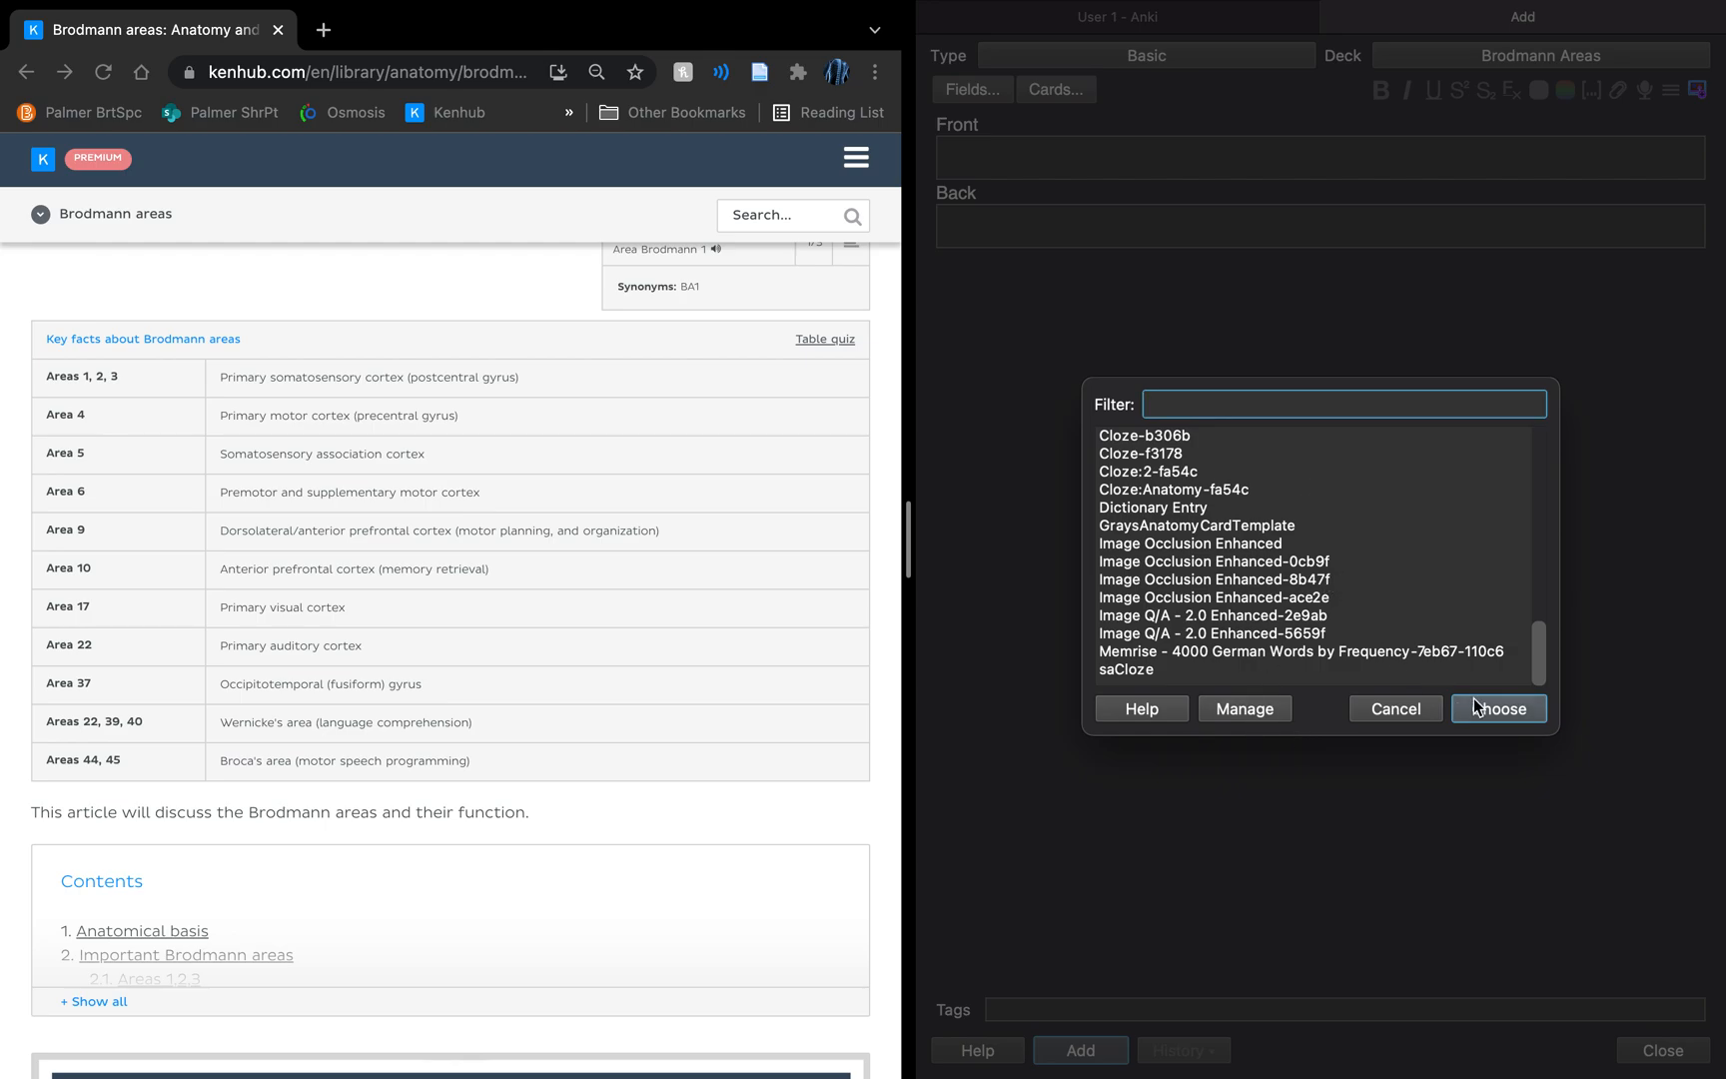
scroll(1330, 495, up, 1)
scroll(1330, 494, down, 1)
scroll(1329, 494, up, 15)
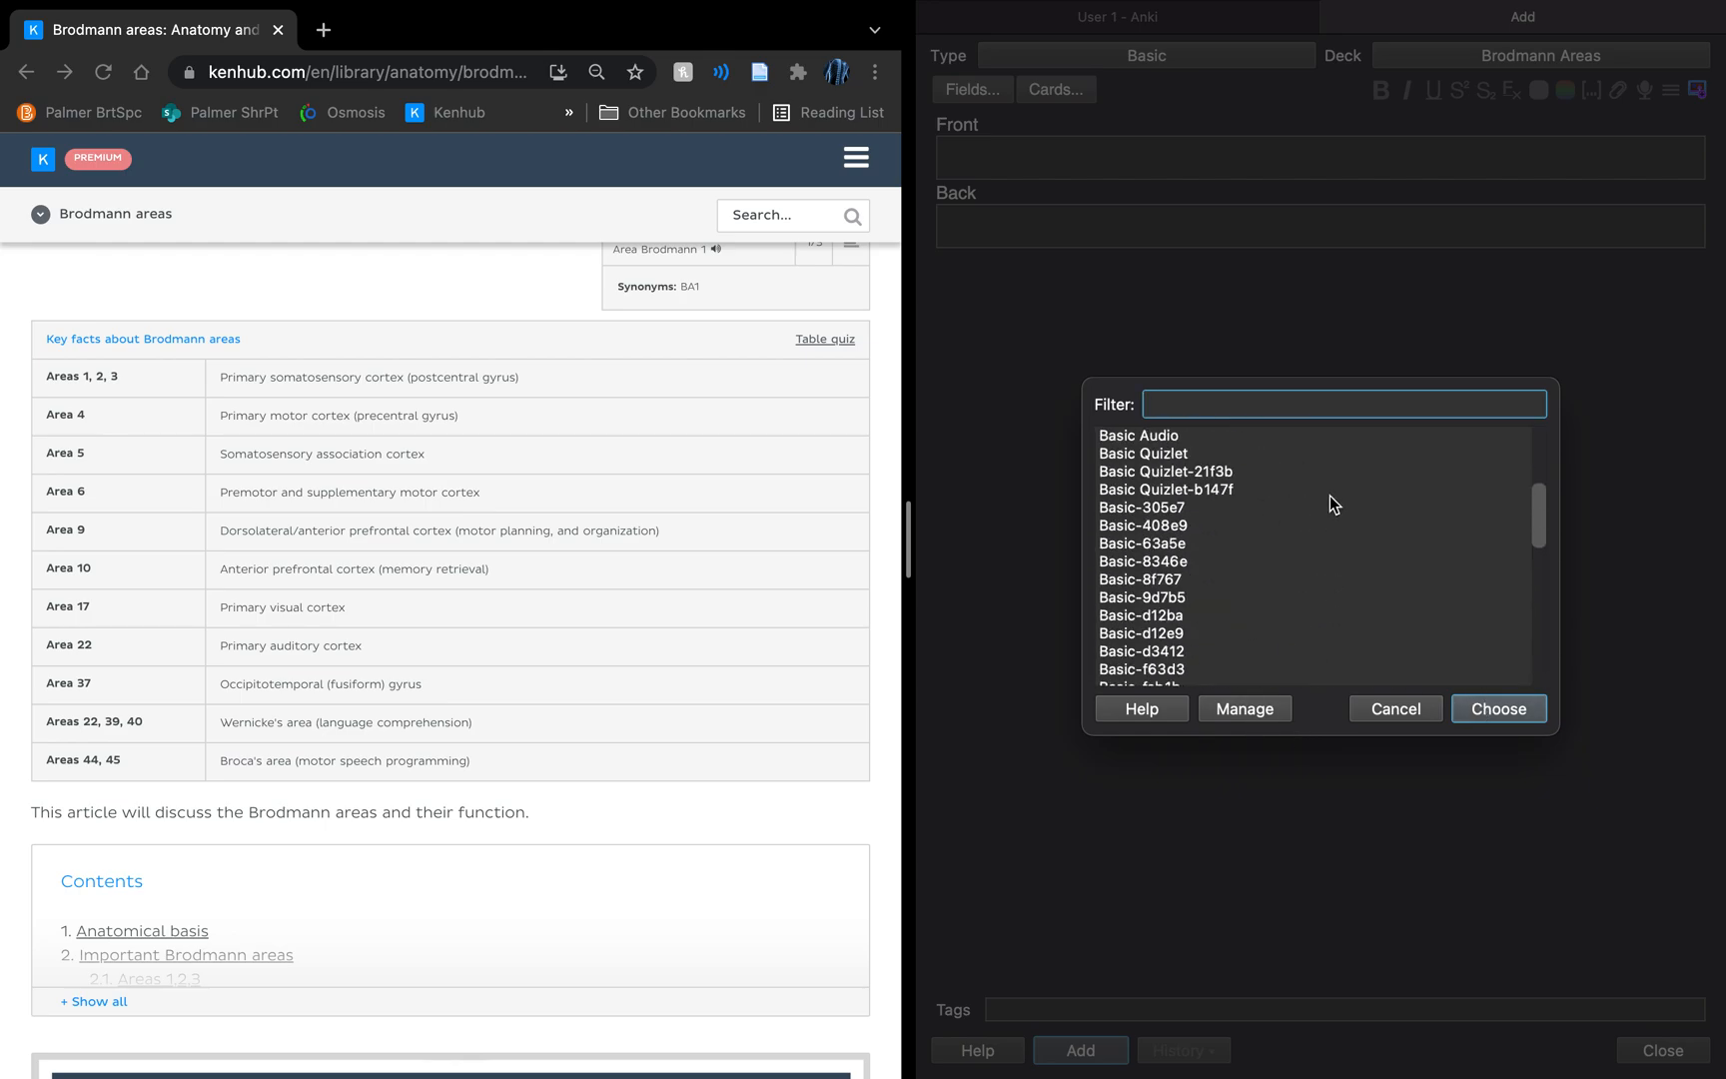
click(1507, 708)
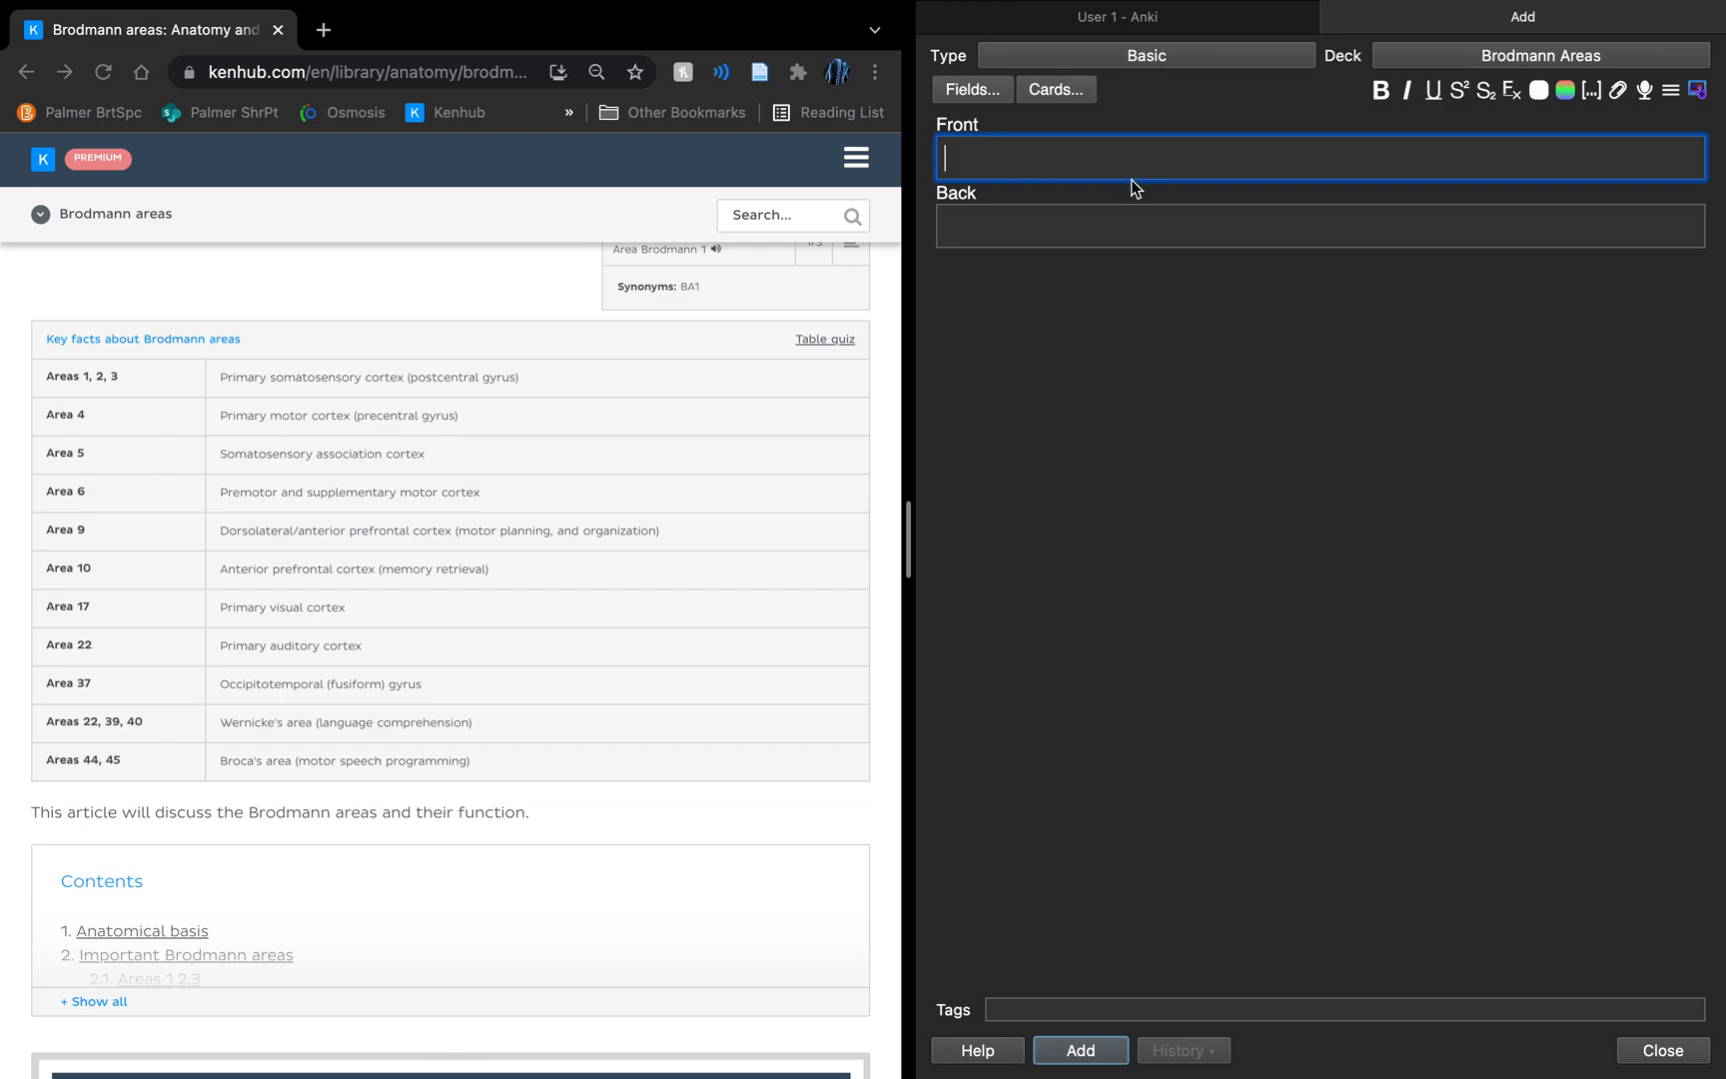
- Enter the question "What is the brodmann area for the Primary Motor Cortex?" on the front of the note
text(What is the bro)
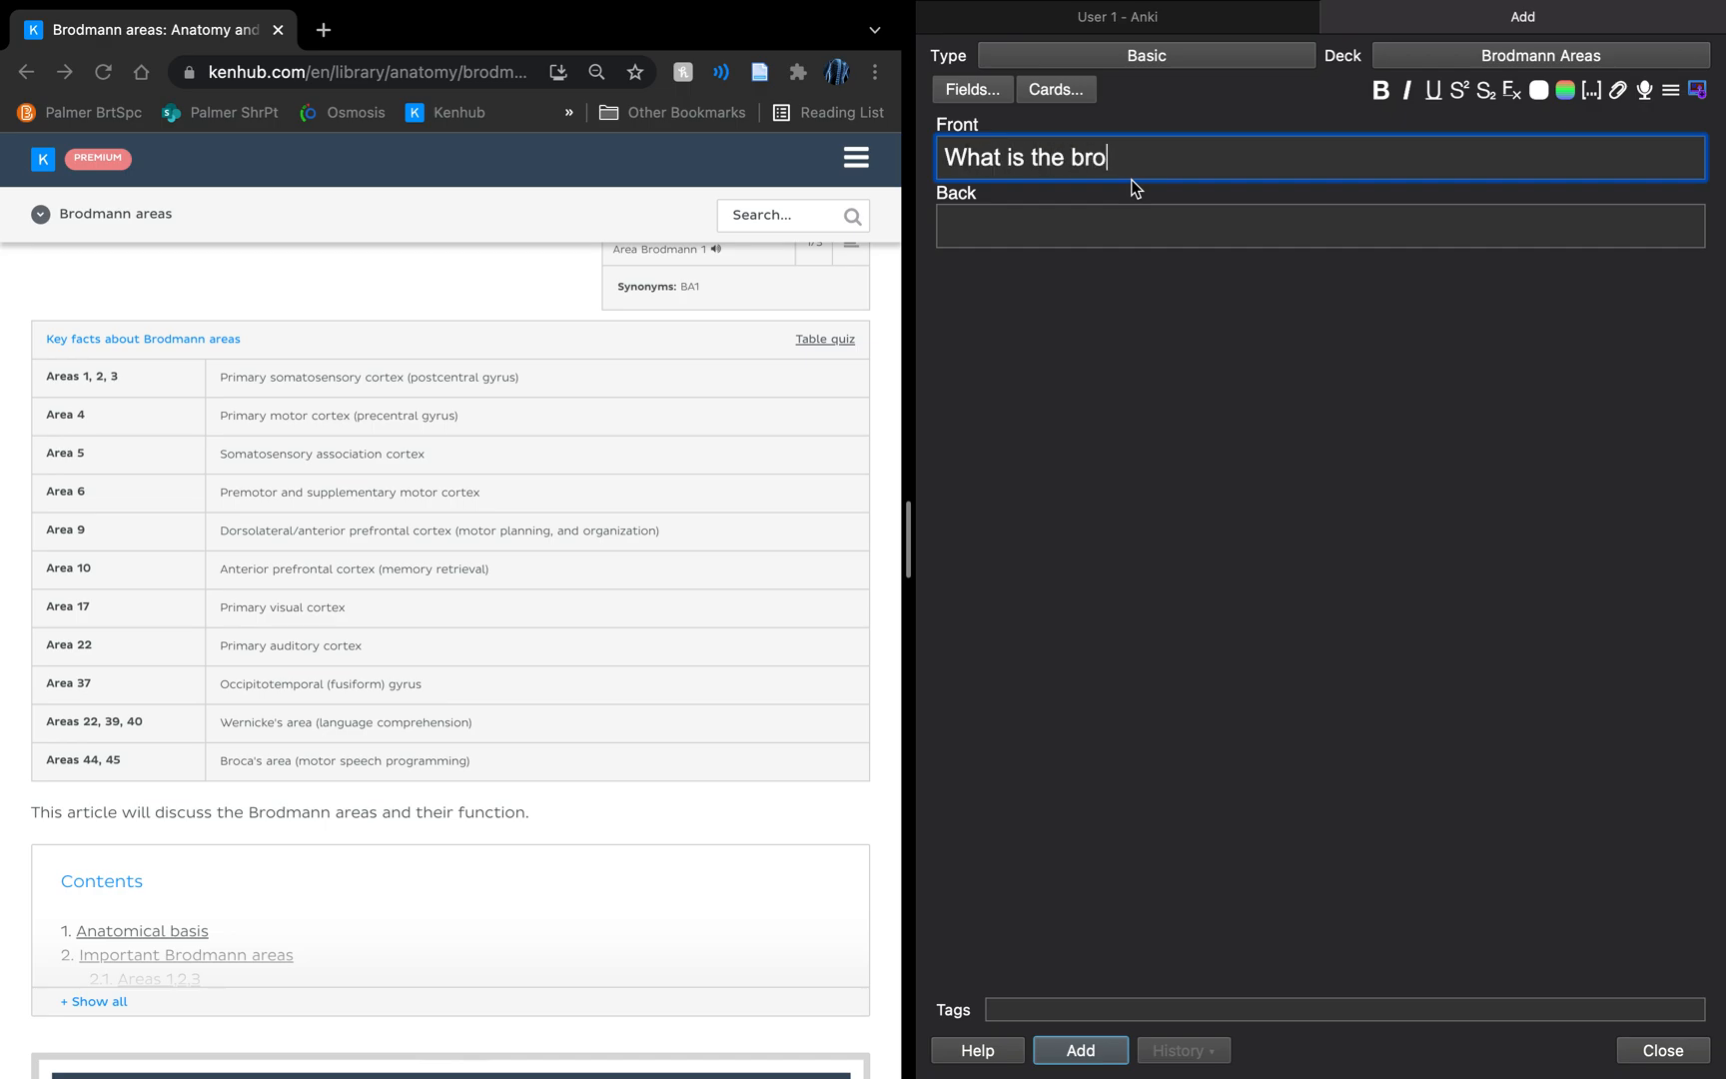
text(dmann area for the Primary )
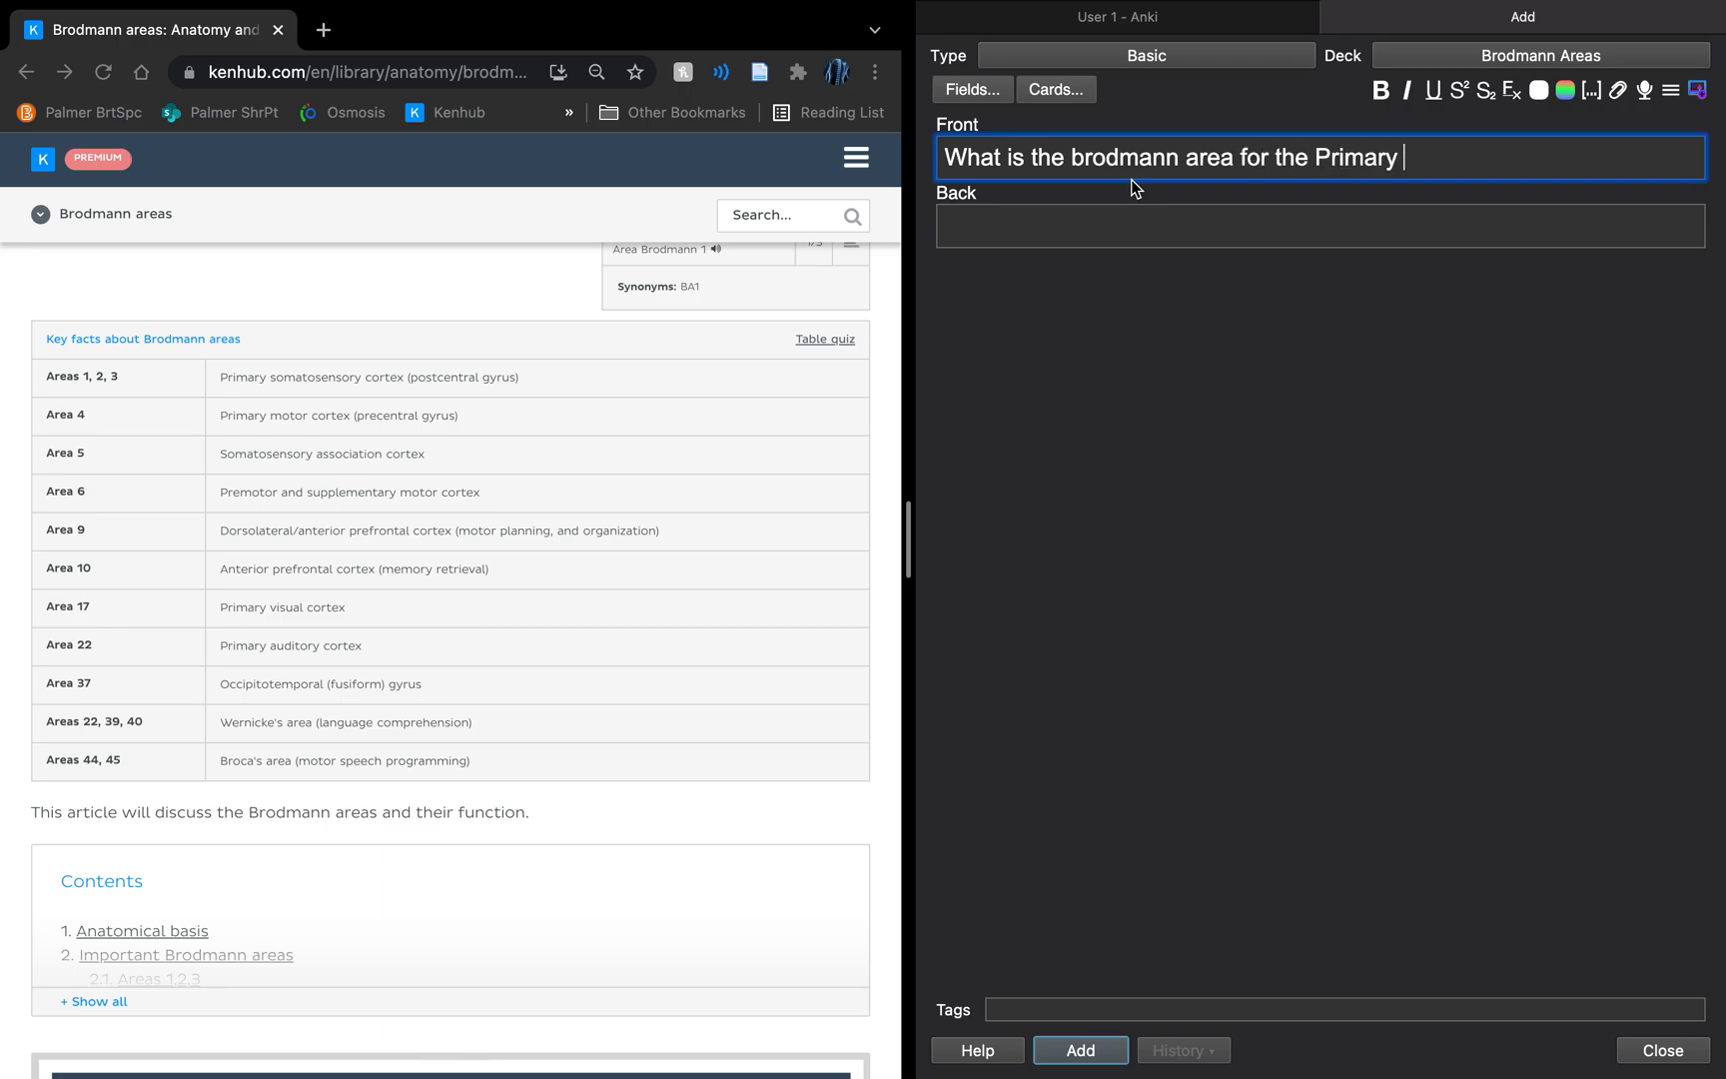
text(Motor Cortex?)
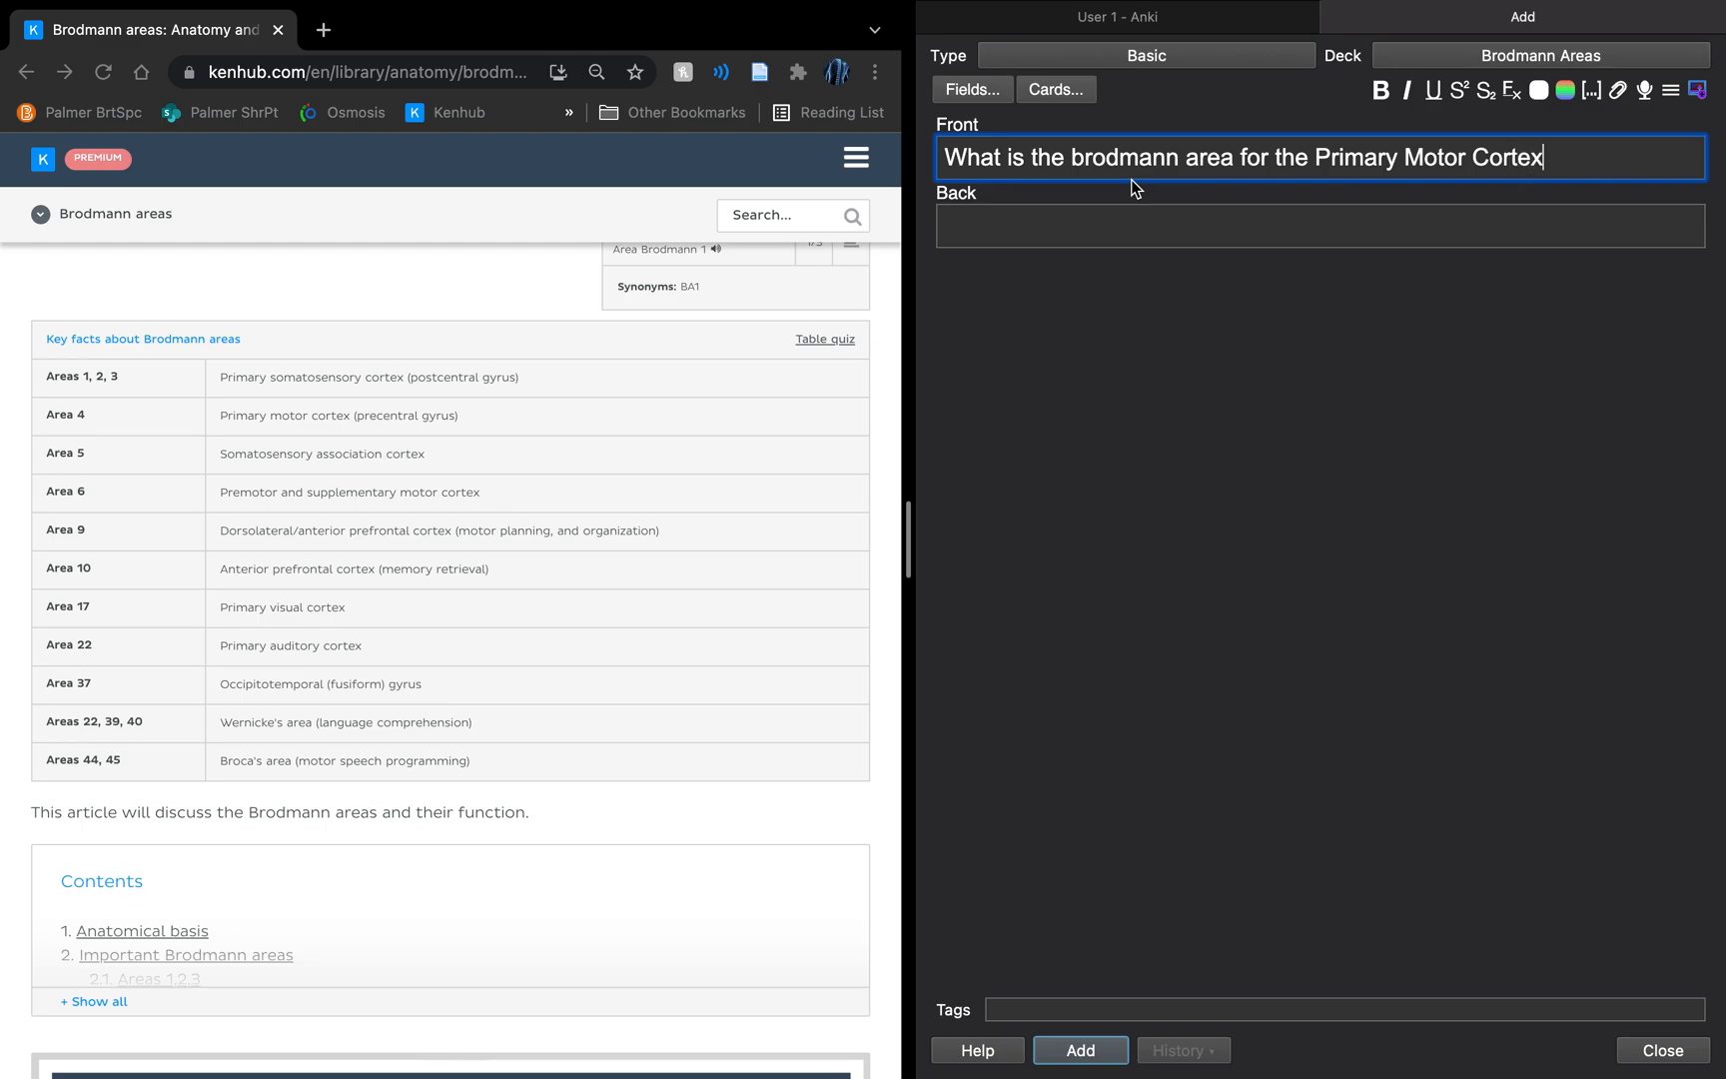
- Below the question and a blank line, list the answer options "a. area 4", "b. area 5", "c. areas 1, 2, 3" and "d. area 6"
key(Return)
key(Return)
text(a. are)
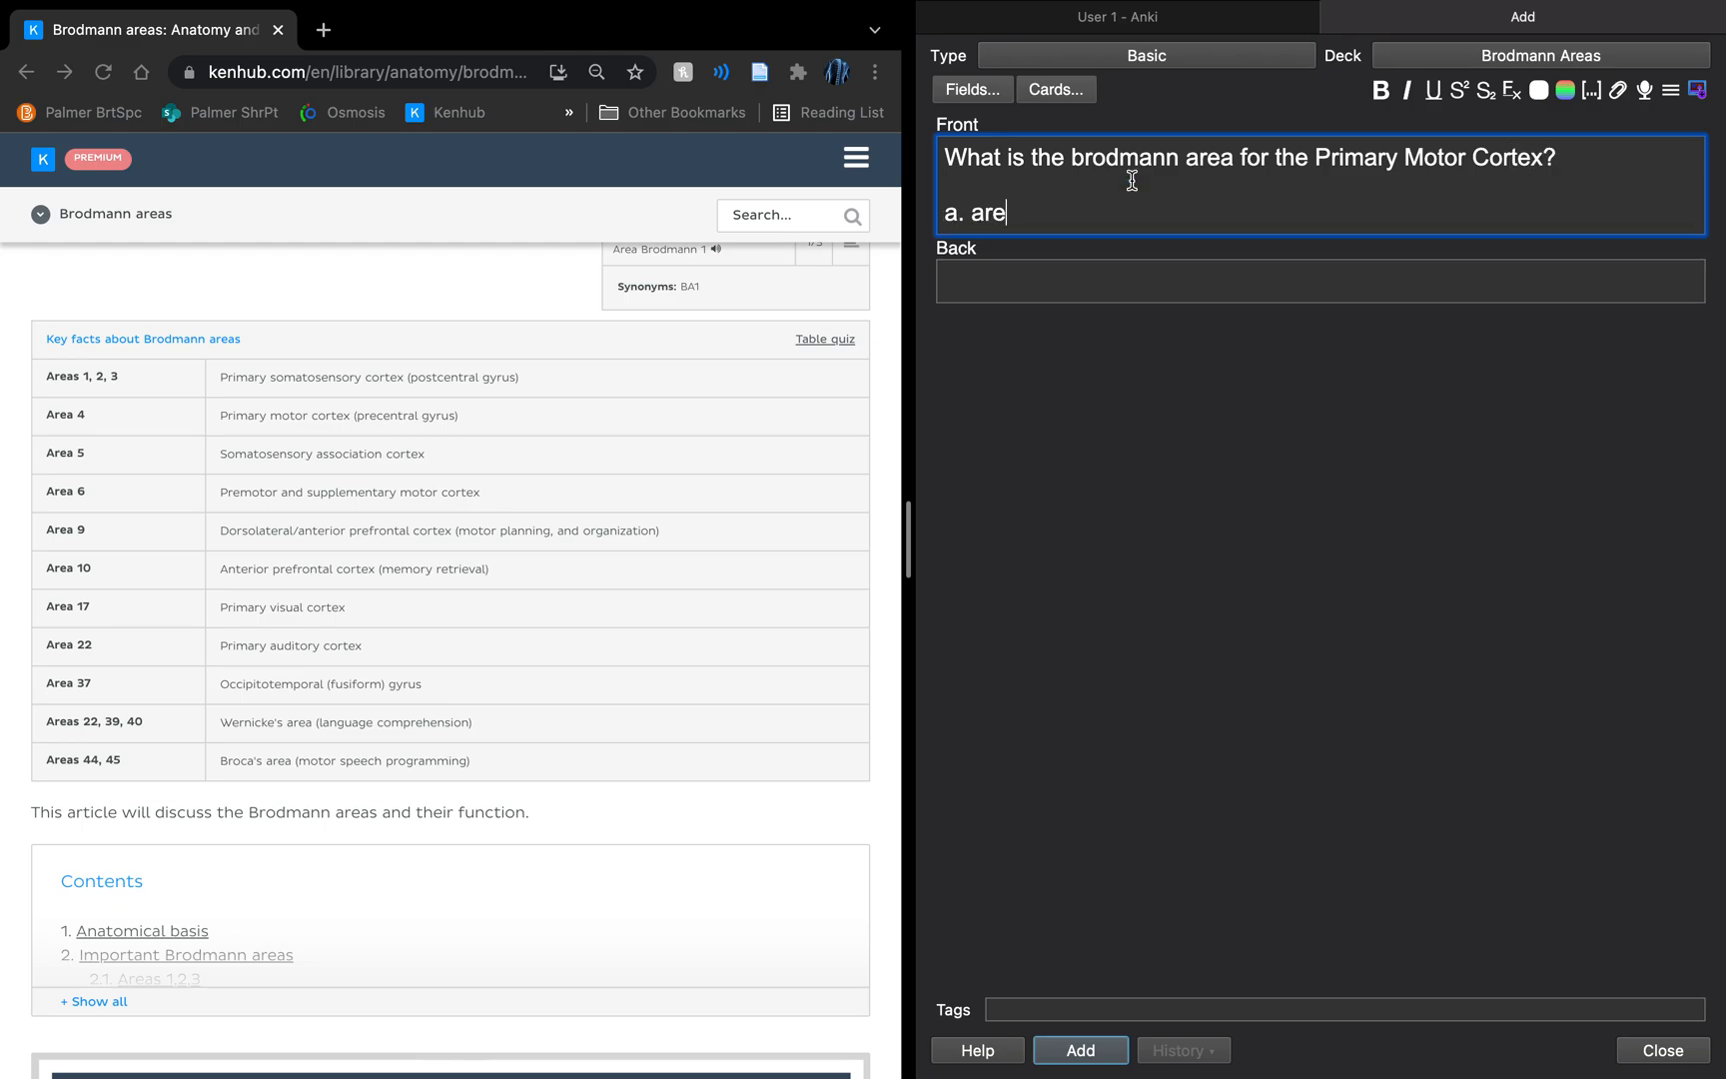
text(a 4)
key(Return)
text(b. area 5)
key(Return)
text(c. areas 1,)
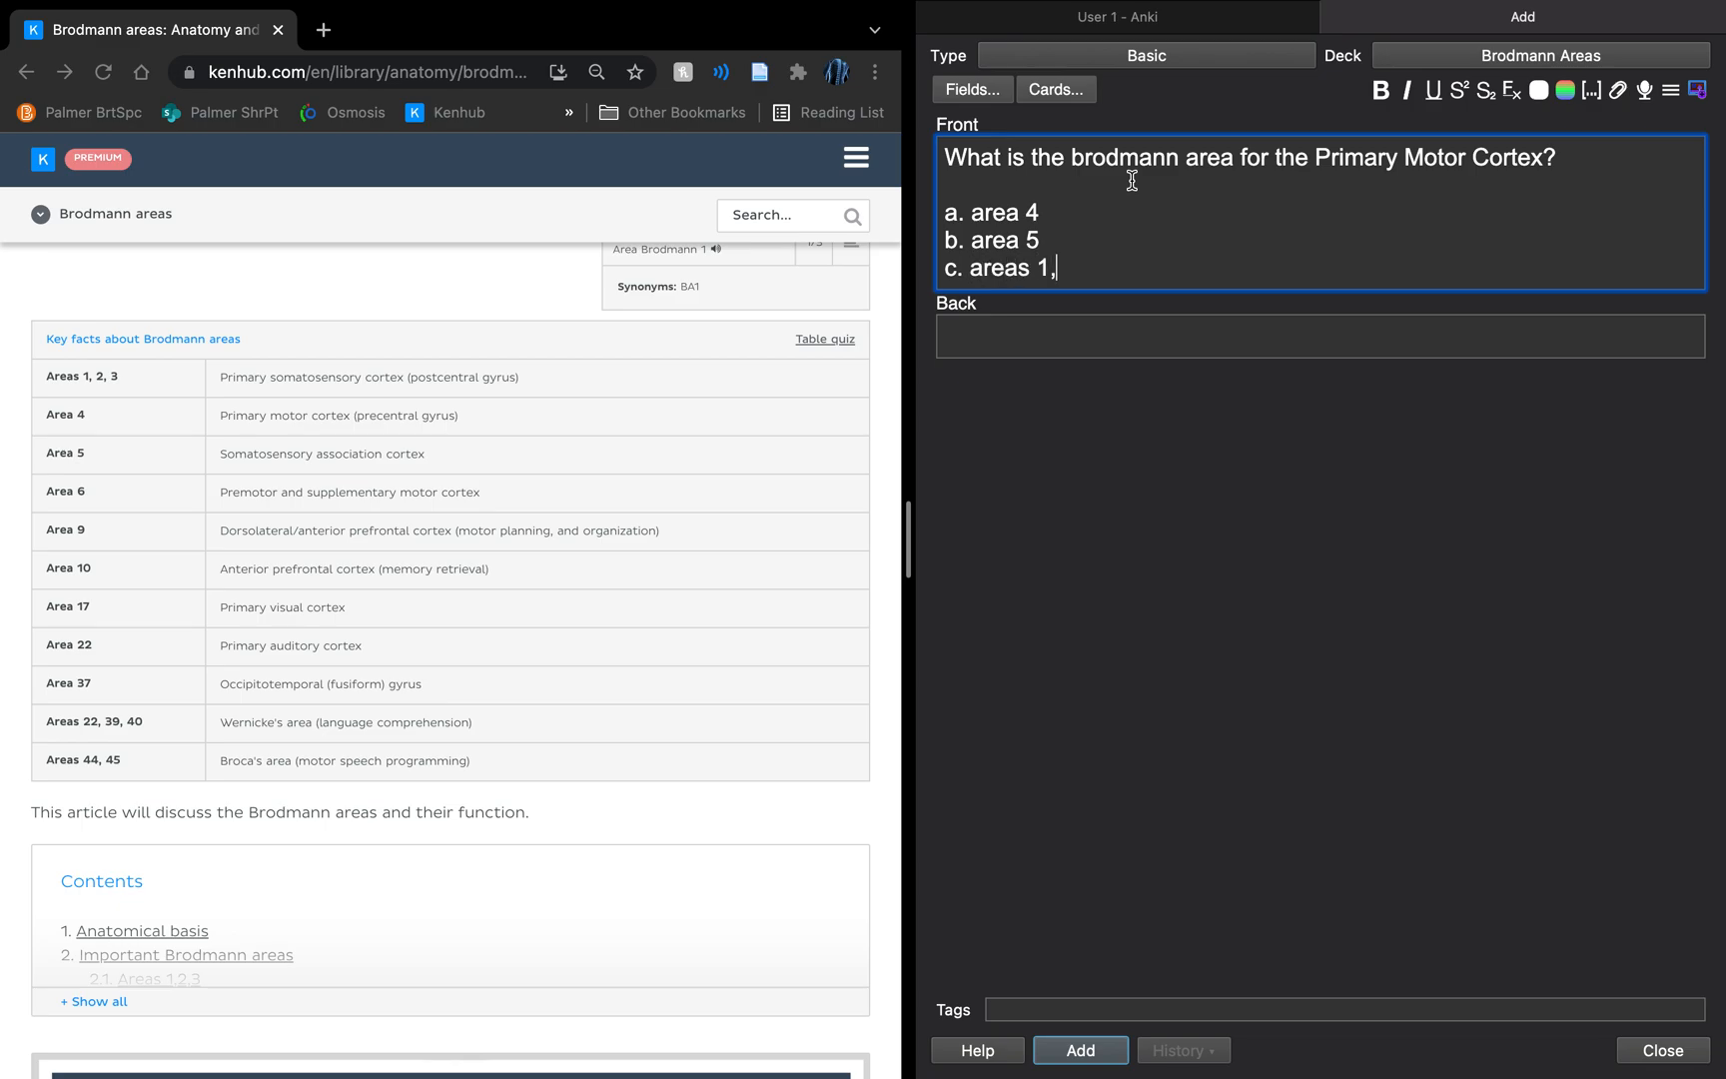
text( 2, 3)
key(Return)
text(d)
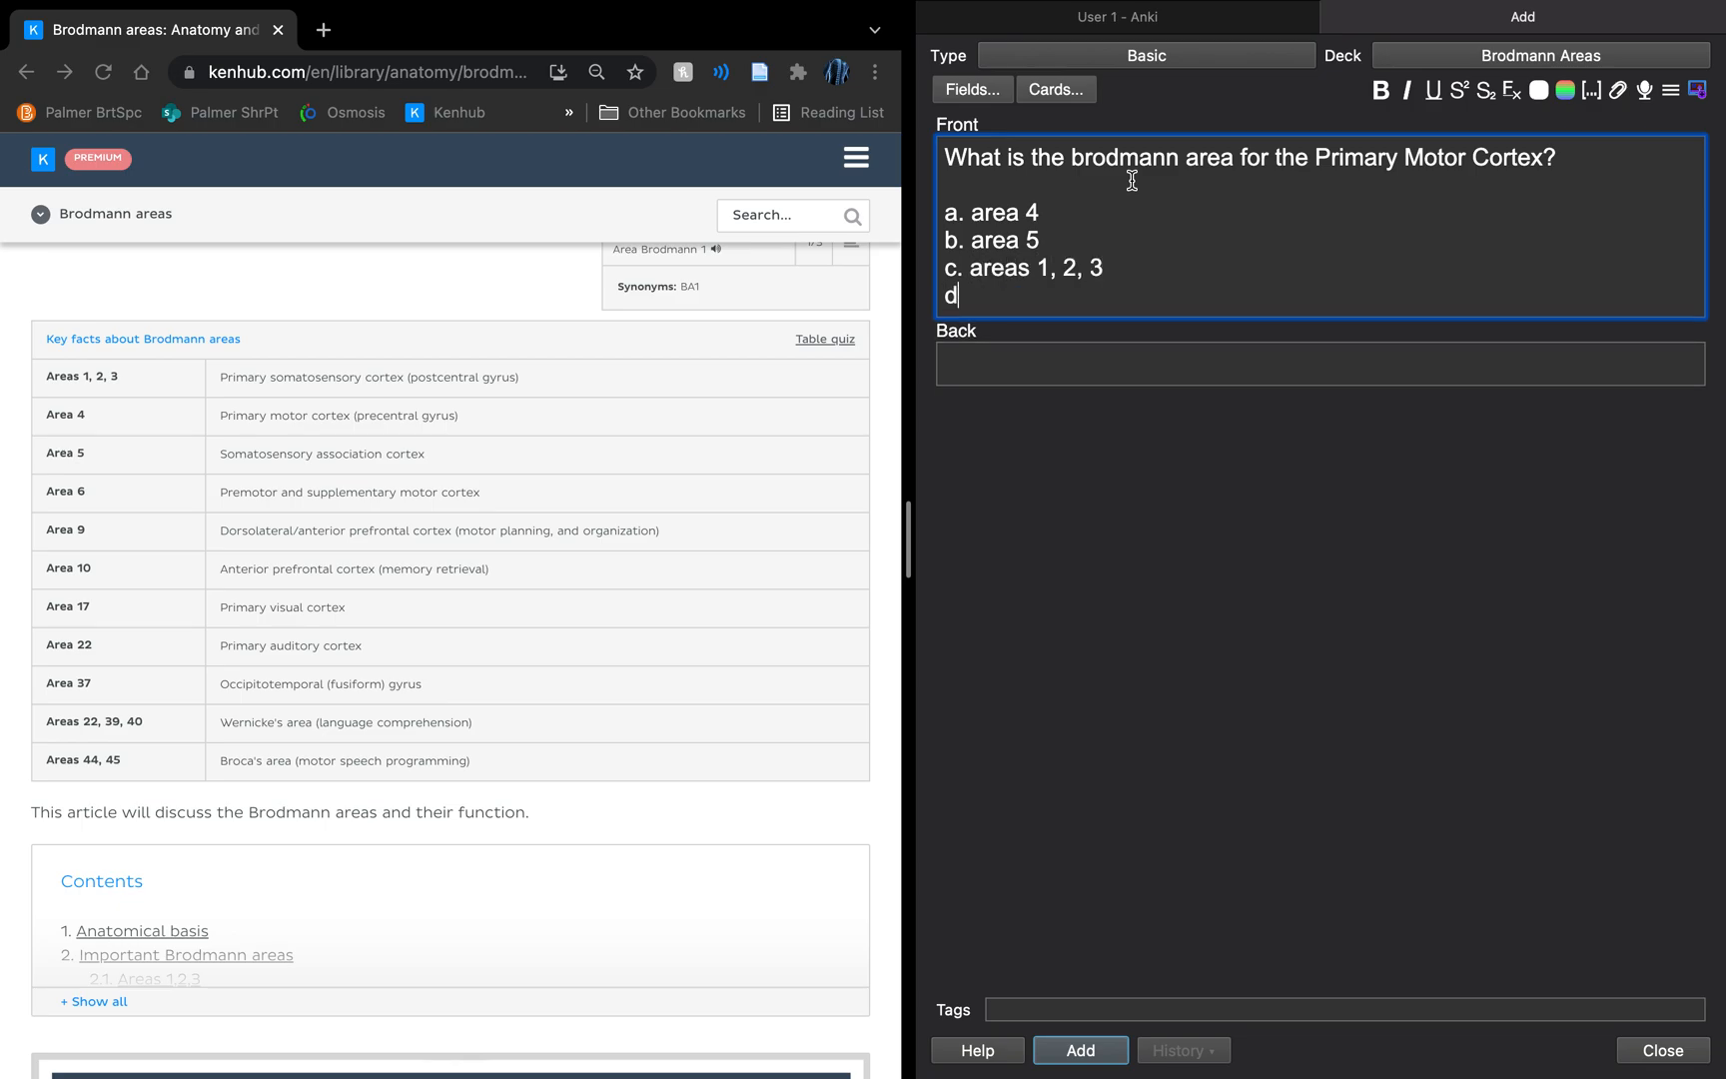
text(. area 6)
- Copy the option "a. area 4" to the back of the note as the answer and add the note to the deck
drag(1060, 210, 922, 207)
key(super+c)
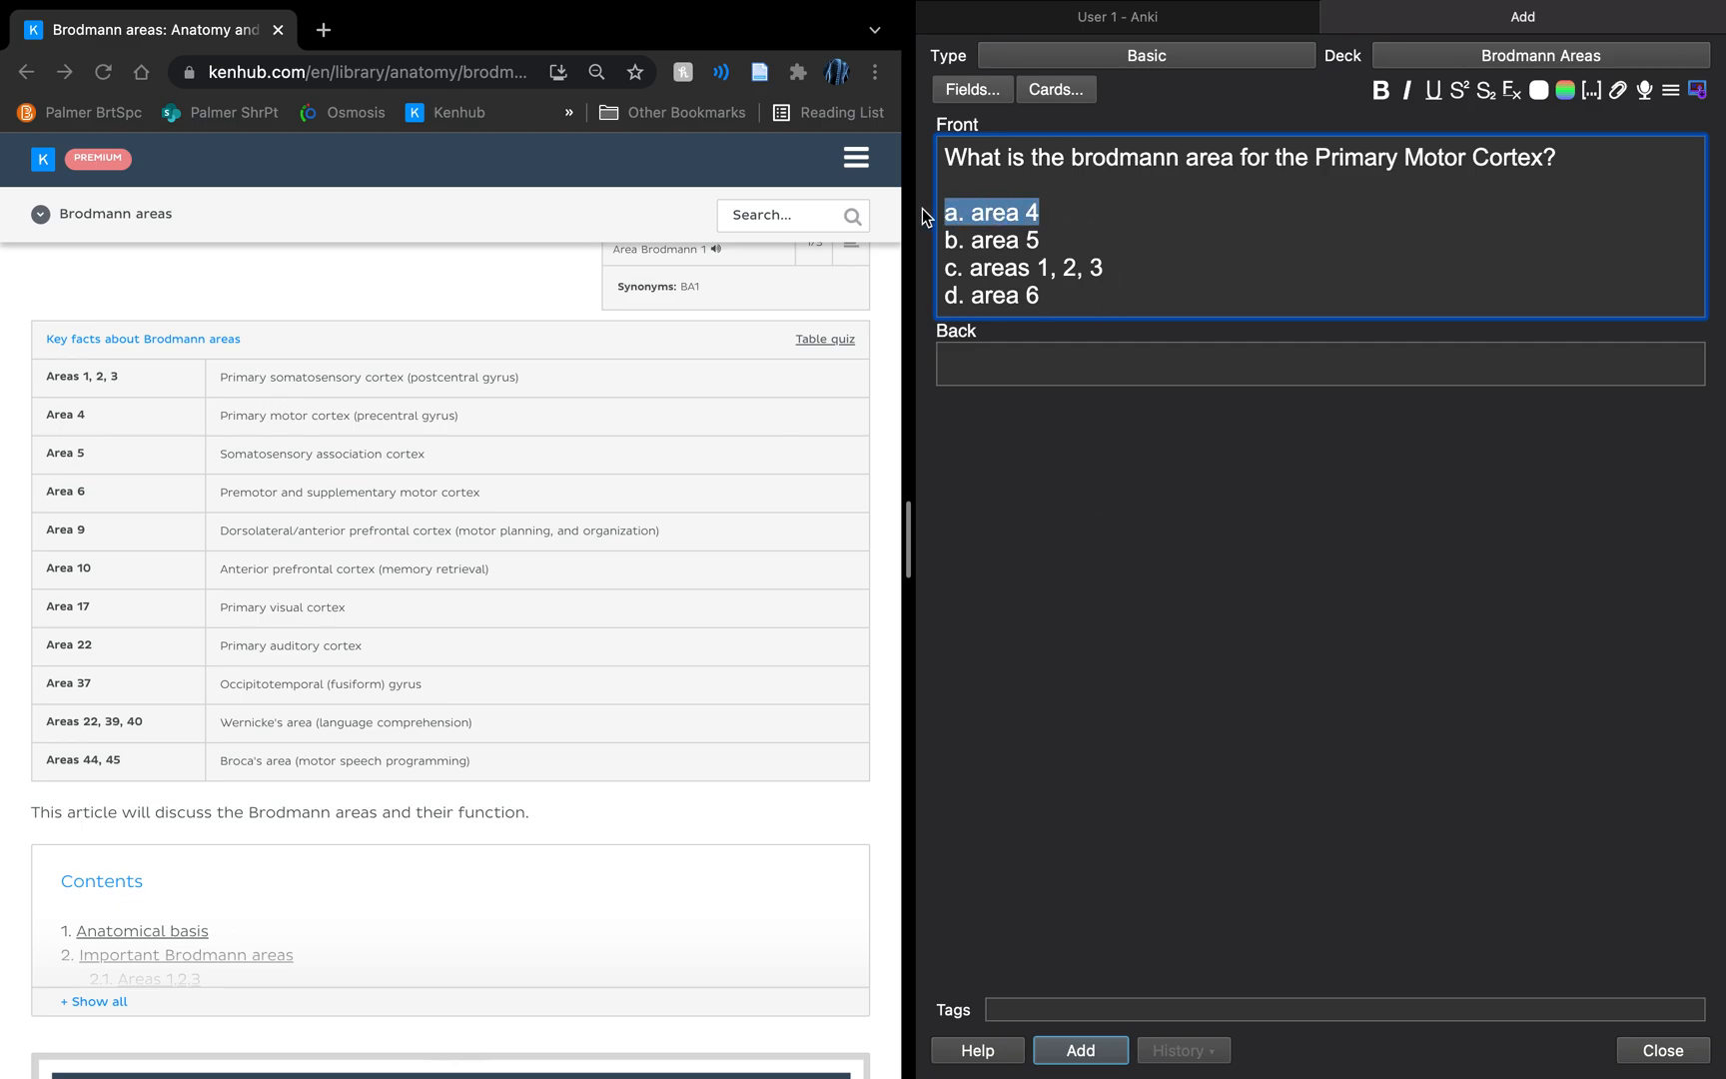
click(1165, 351)
key(super+v)
click(1137, 530)
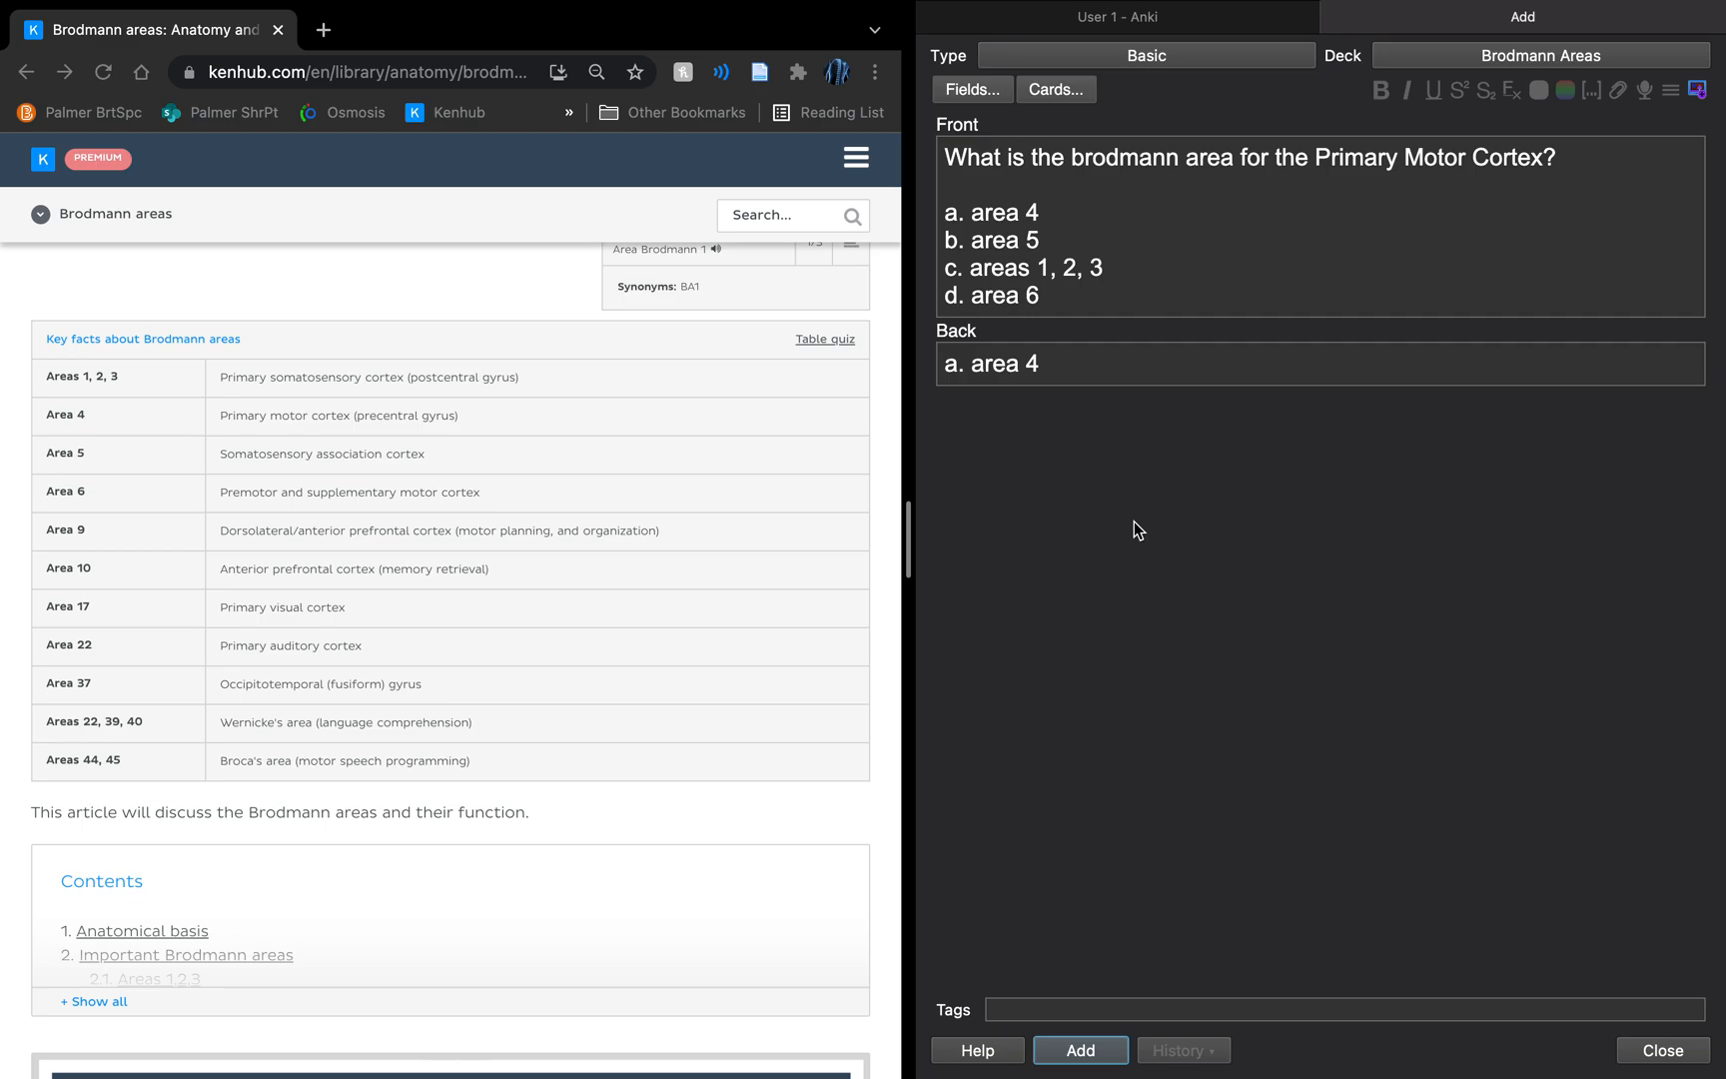
click(1097, 1054)
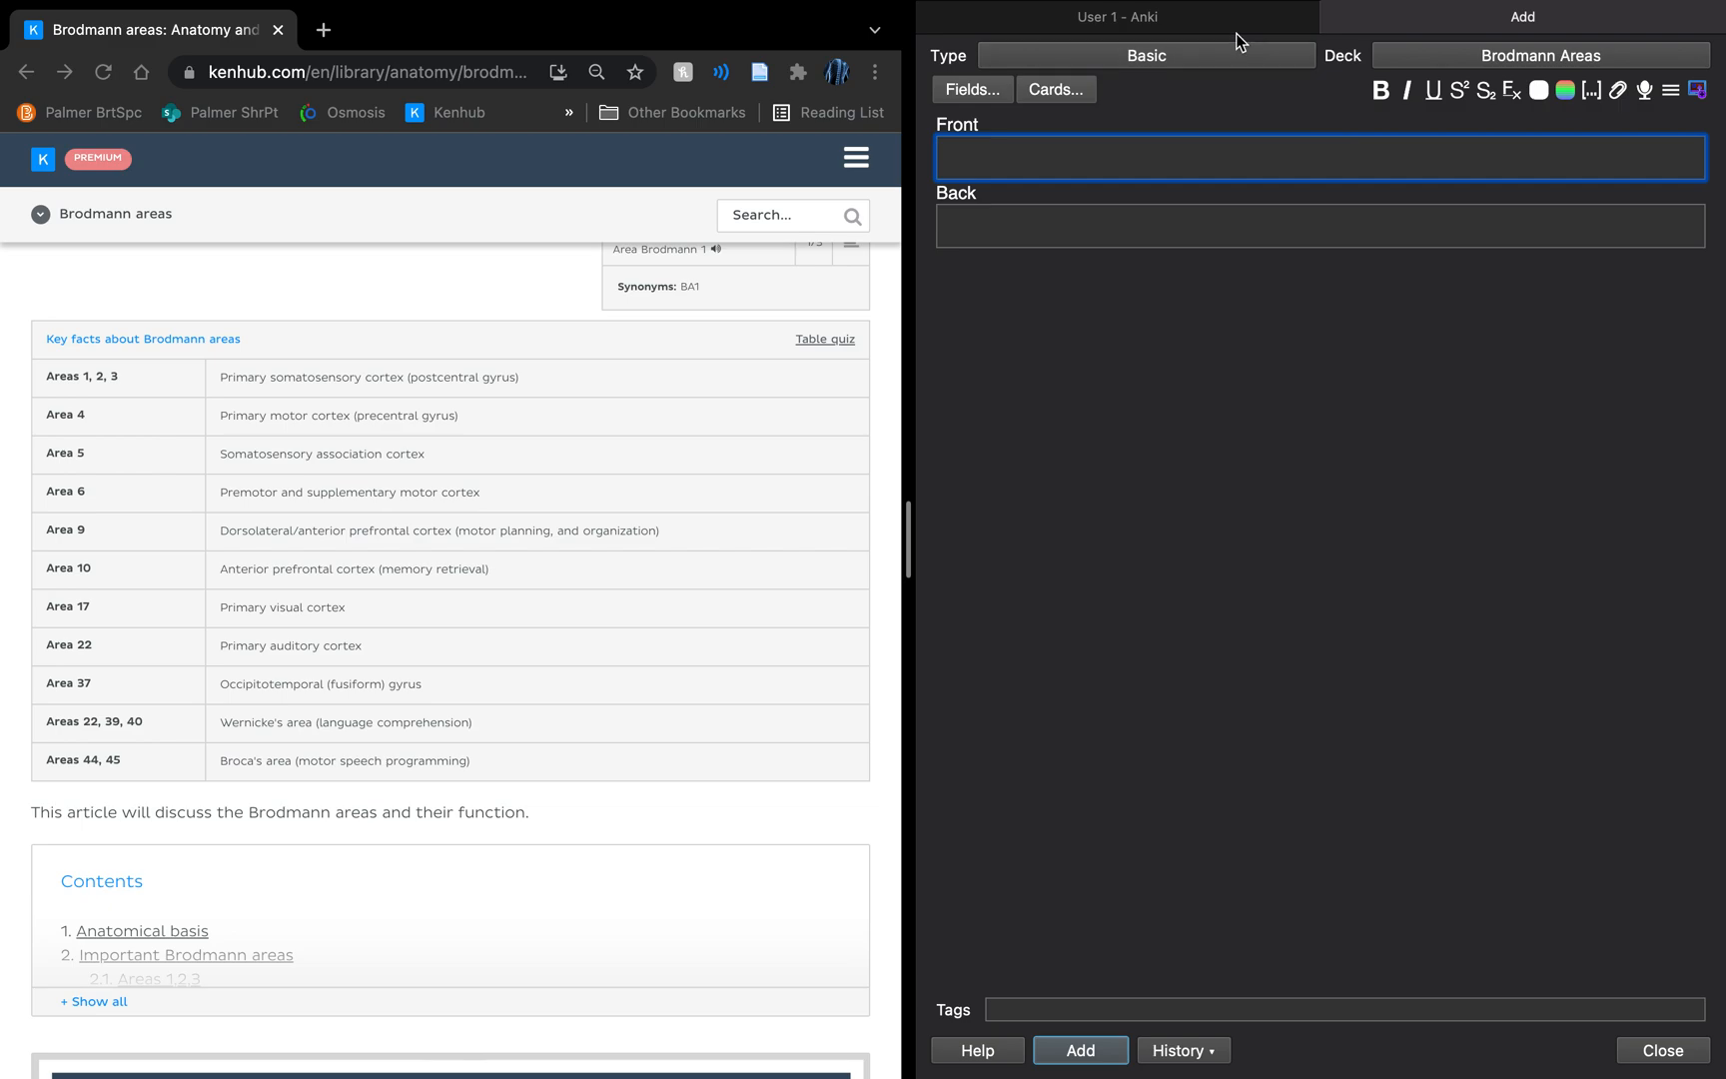
- Study the new Primary Motor Cortex card by revealing its answer and rating it Good, and undo that review
click(1334, 17)
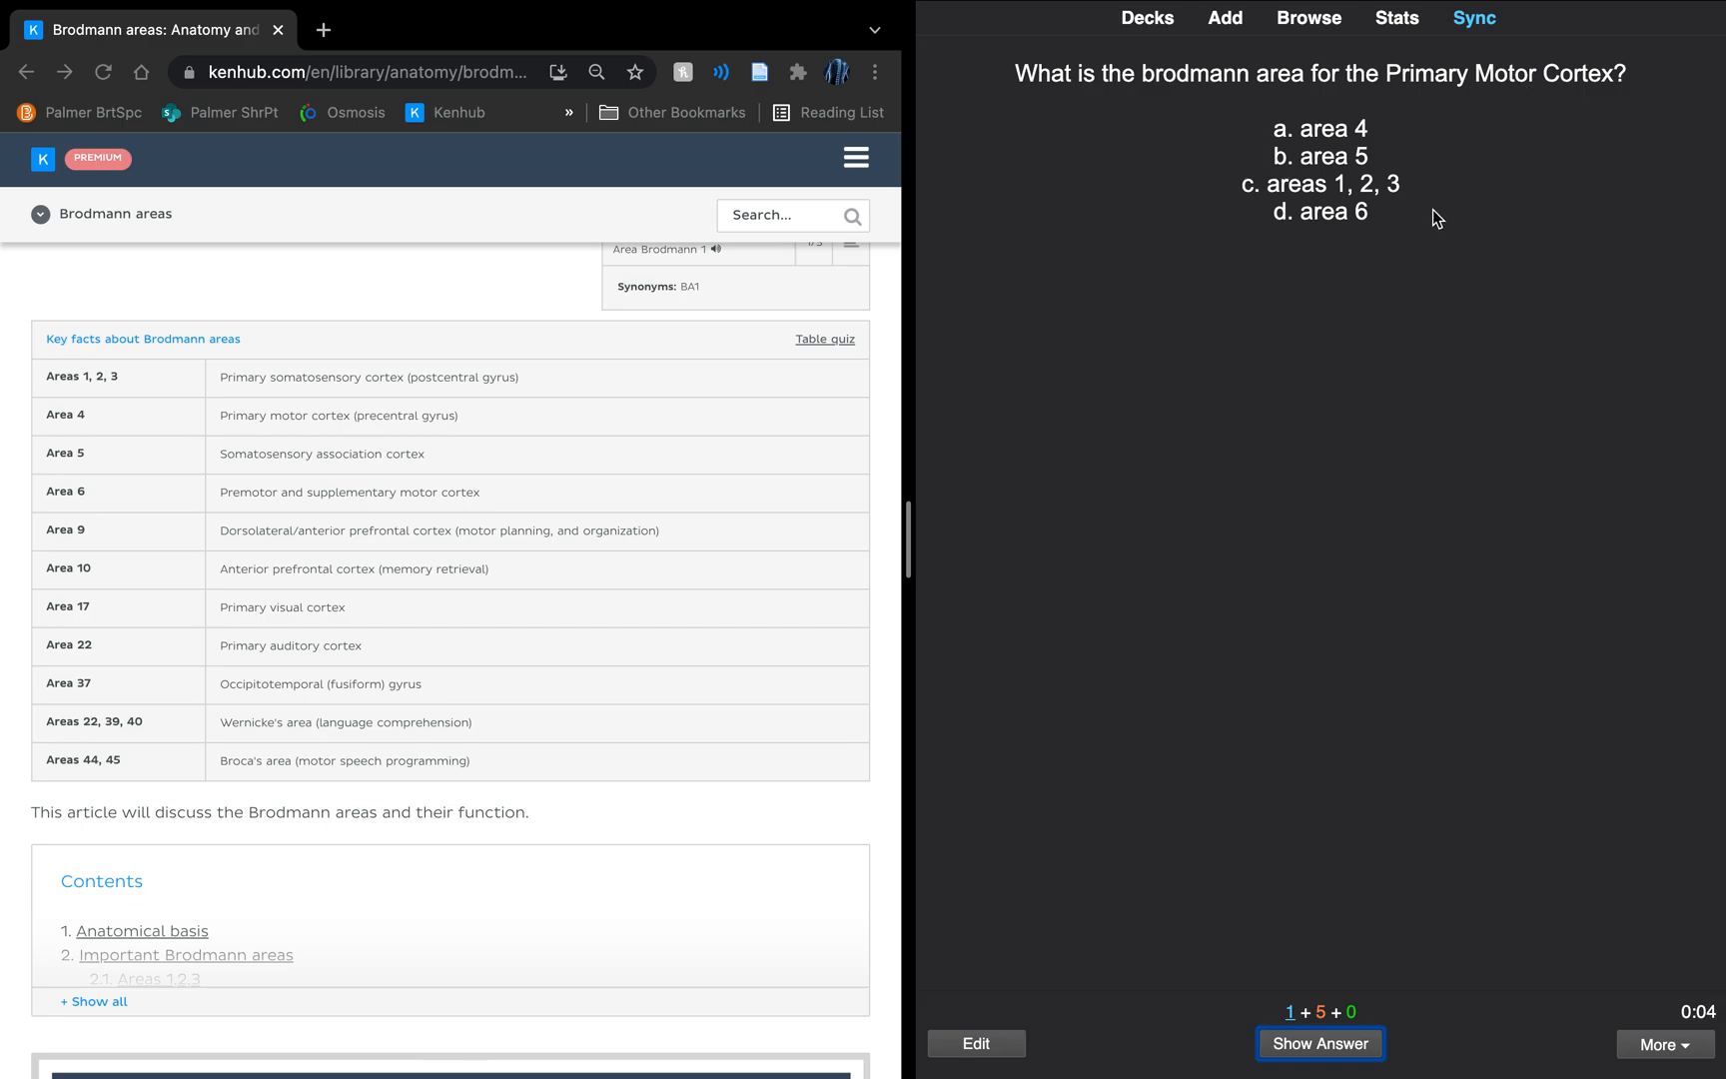
key(space)
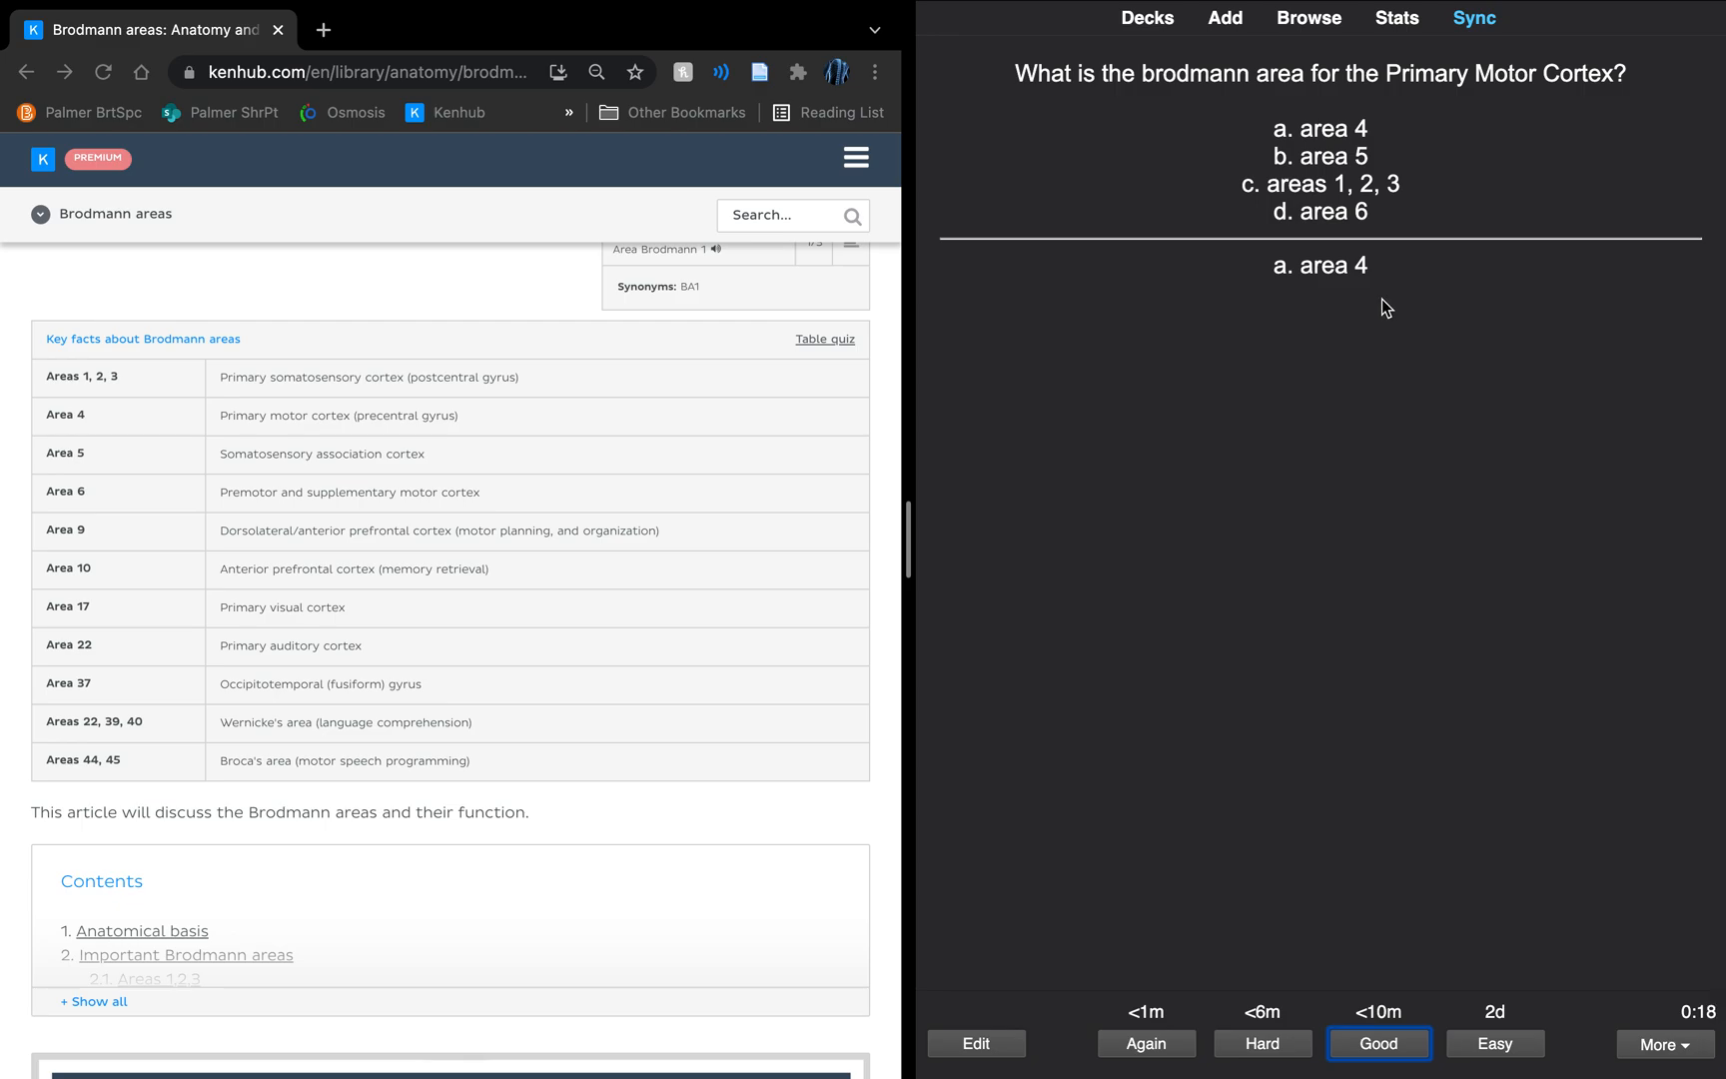
key(space)
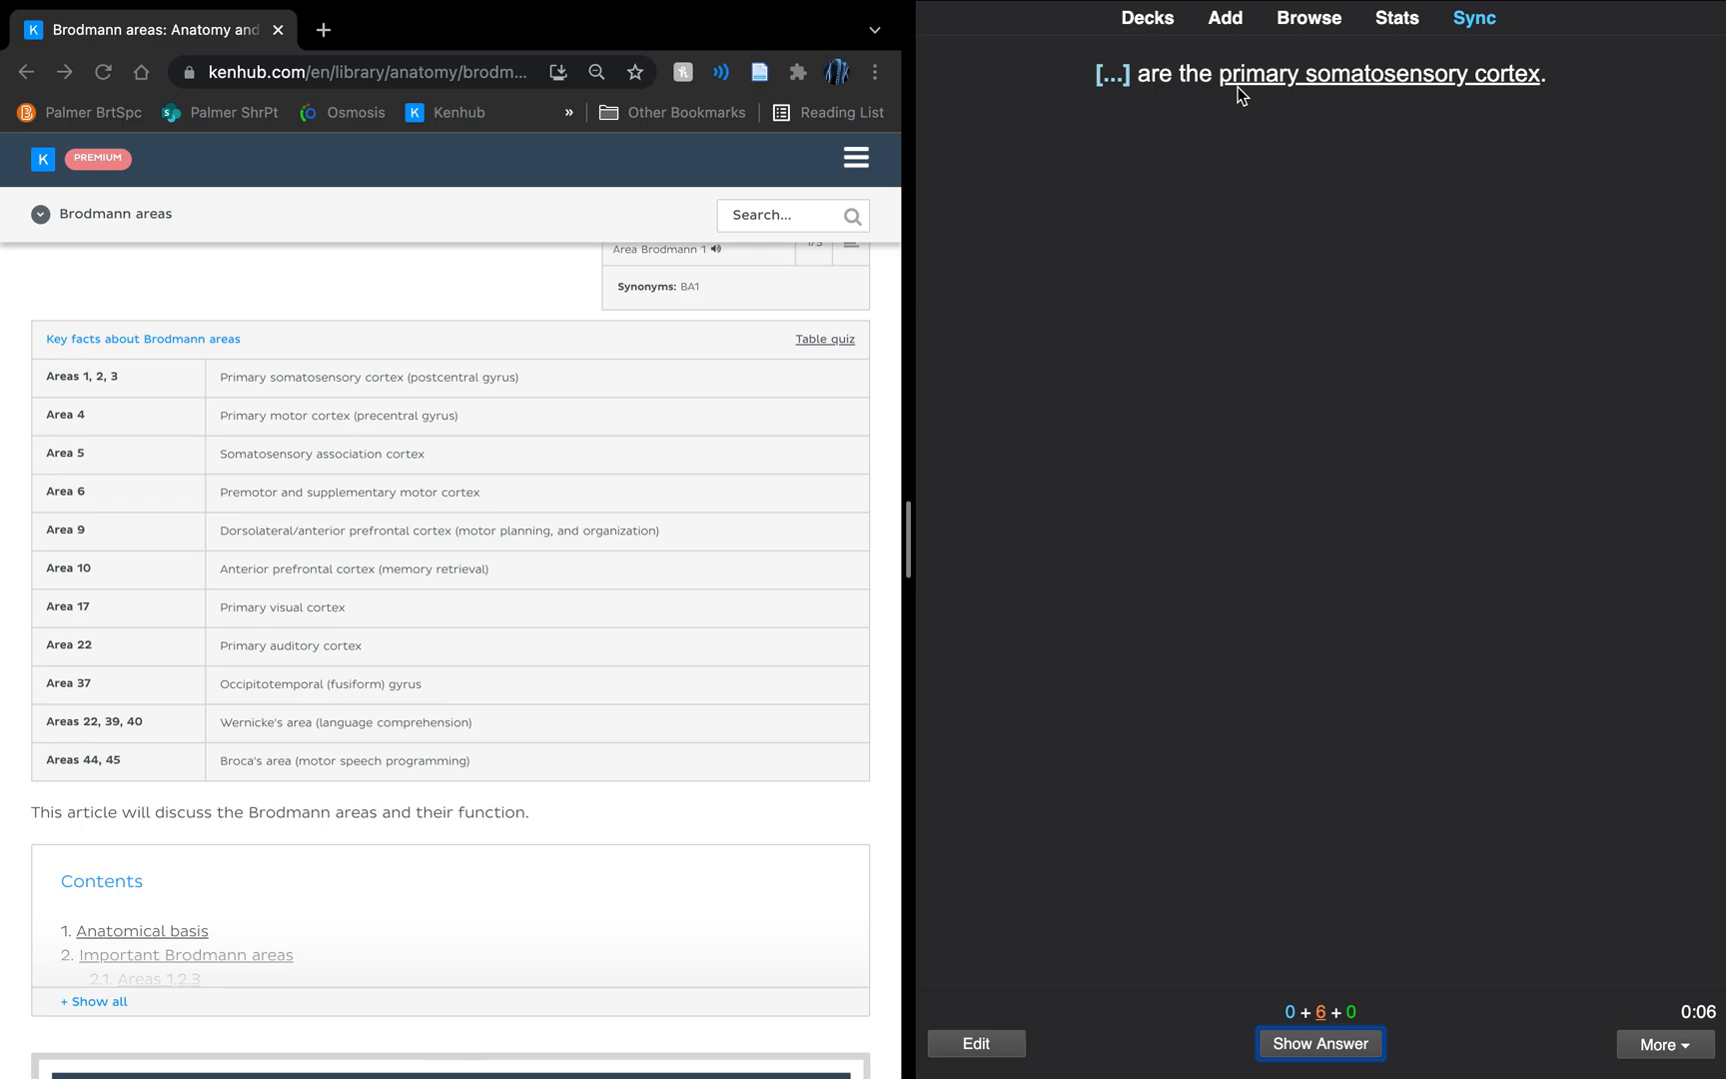
key(super+z)
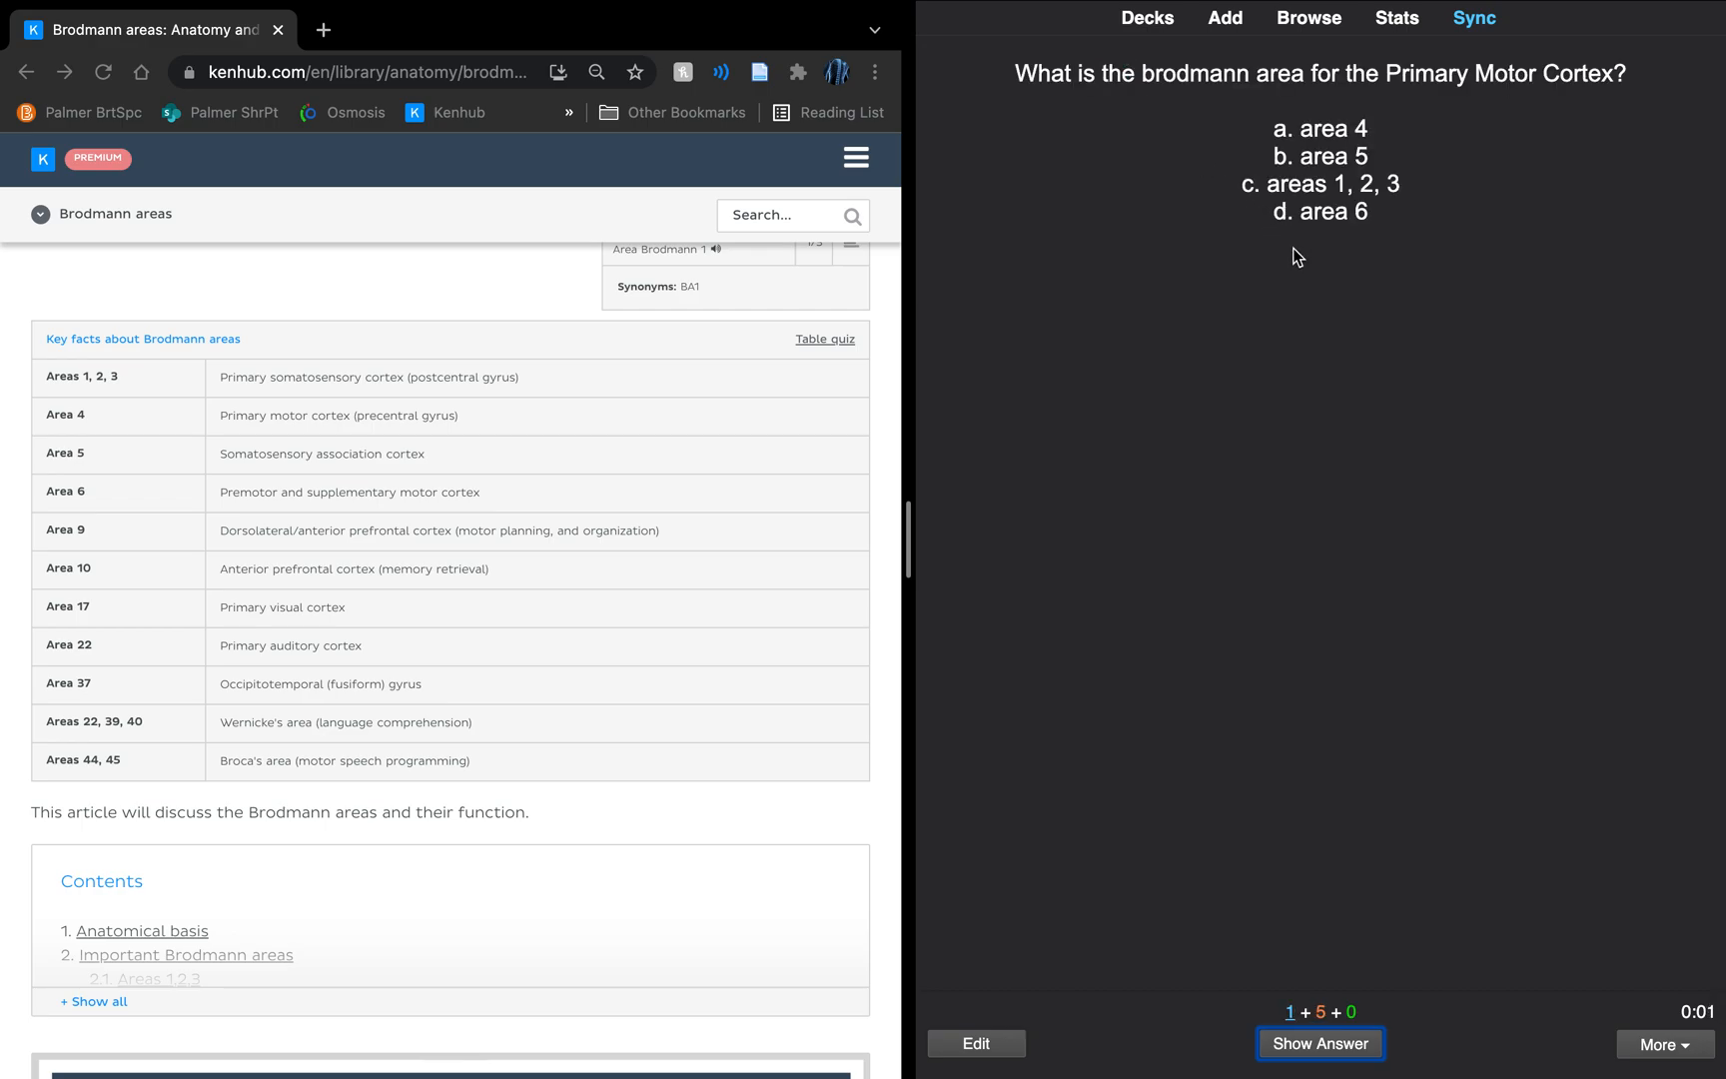